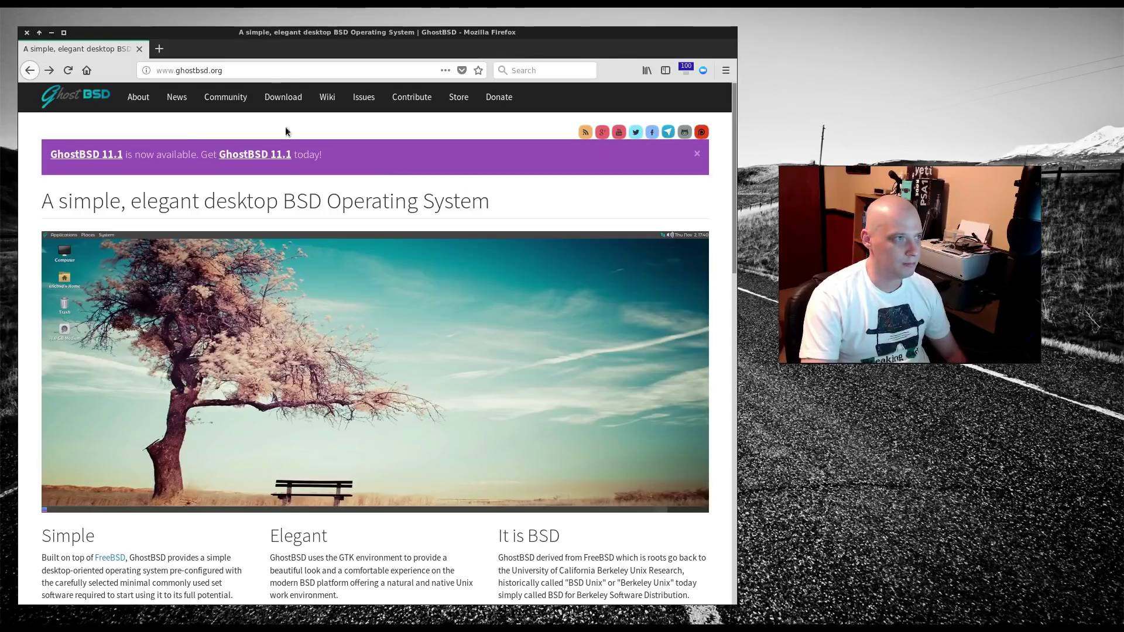
Step: Open the GhostBSD download page and start the direct download of the 64-bit GhostBSD 11.1 MATE edition
{"action": "left_click", "coordinate": [294, 97]}
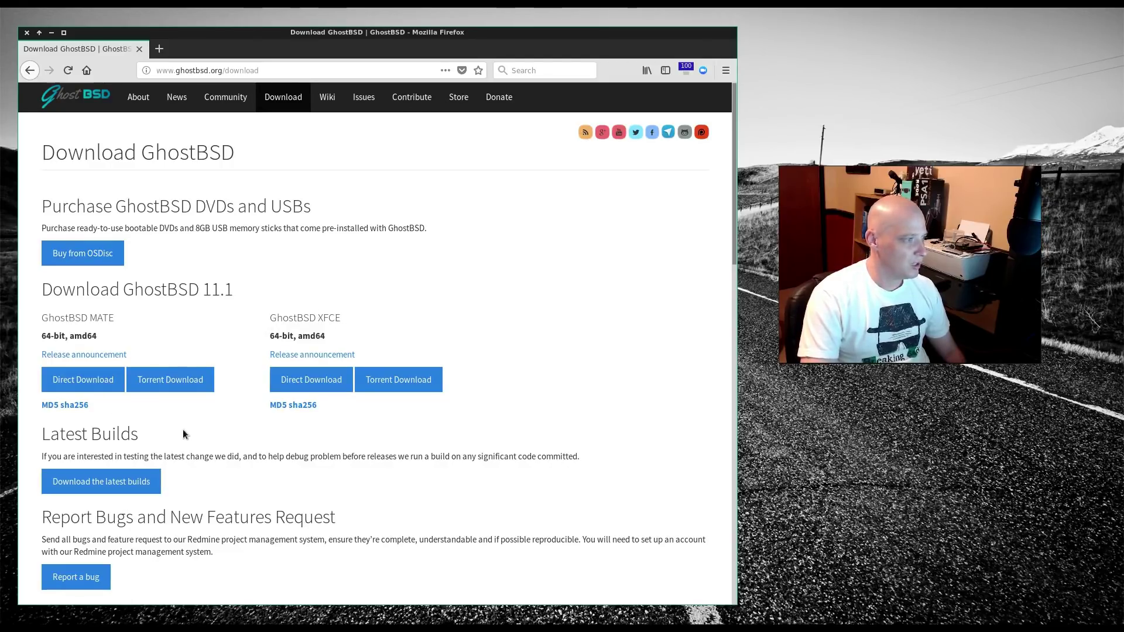
{"action": "left_click", "coordinate": [101, 389]}
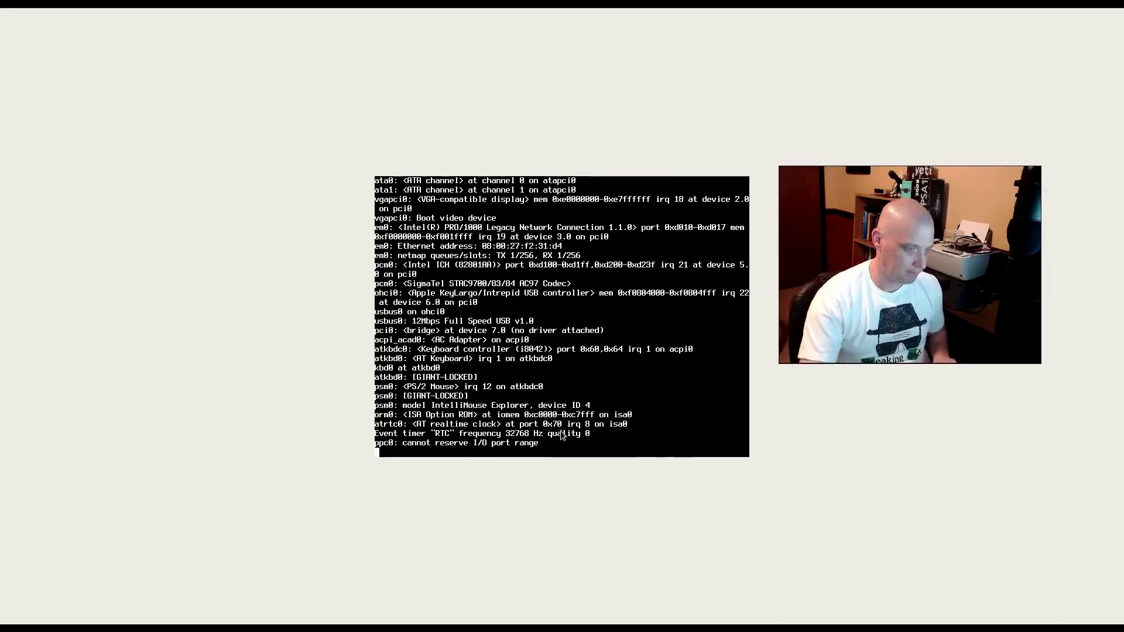
Step: Log in to the live MATE session as ghostbsd and look through the installed application categories
{"action": "left_click_drag", "start_coordinate": [907, 251], "coordinate": [949, 454]}
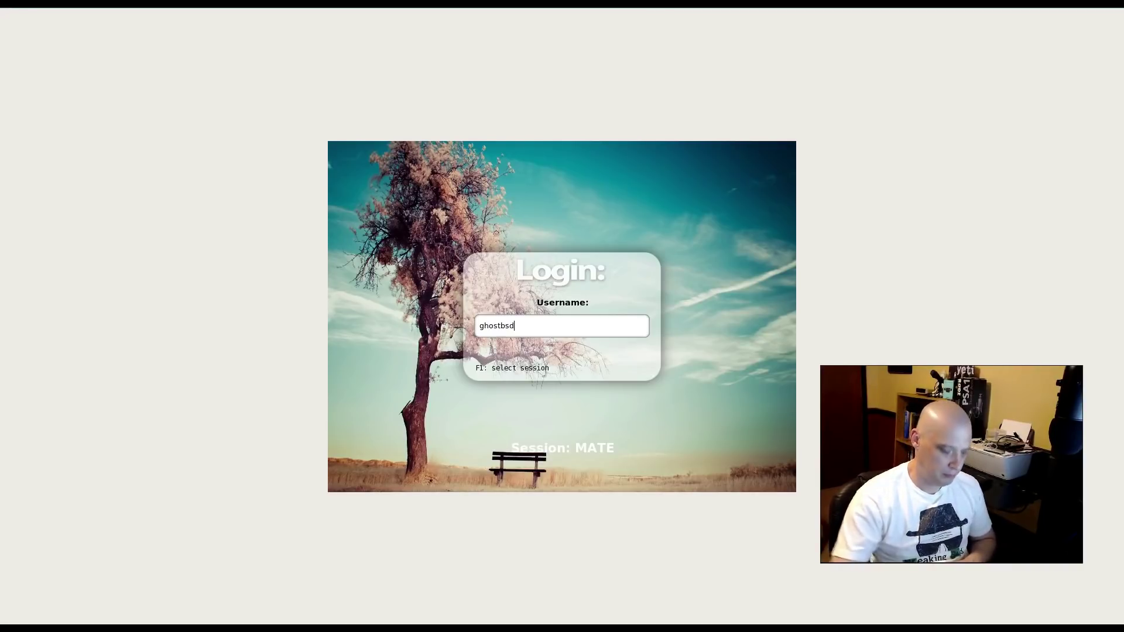
{"action": "key", "text": "Return"}
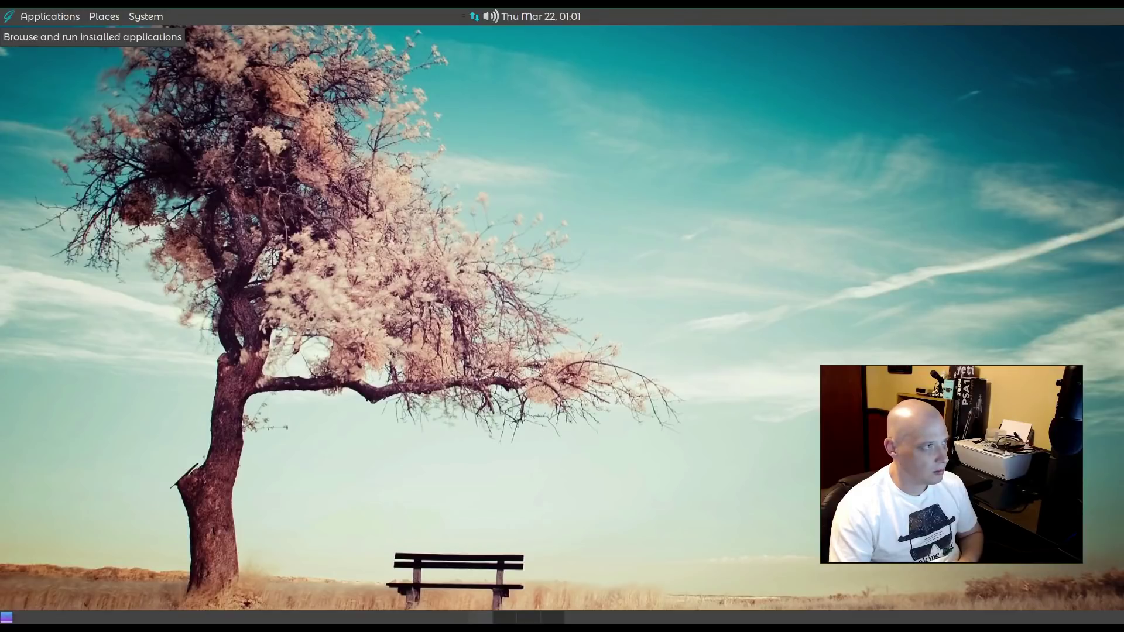
{"action": "left_click", "coordinate": [61, 17]}
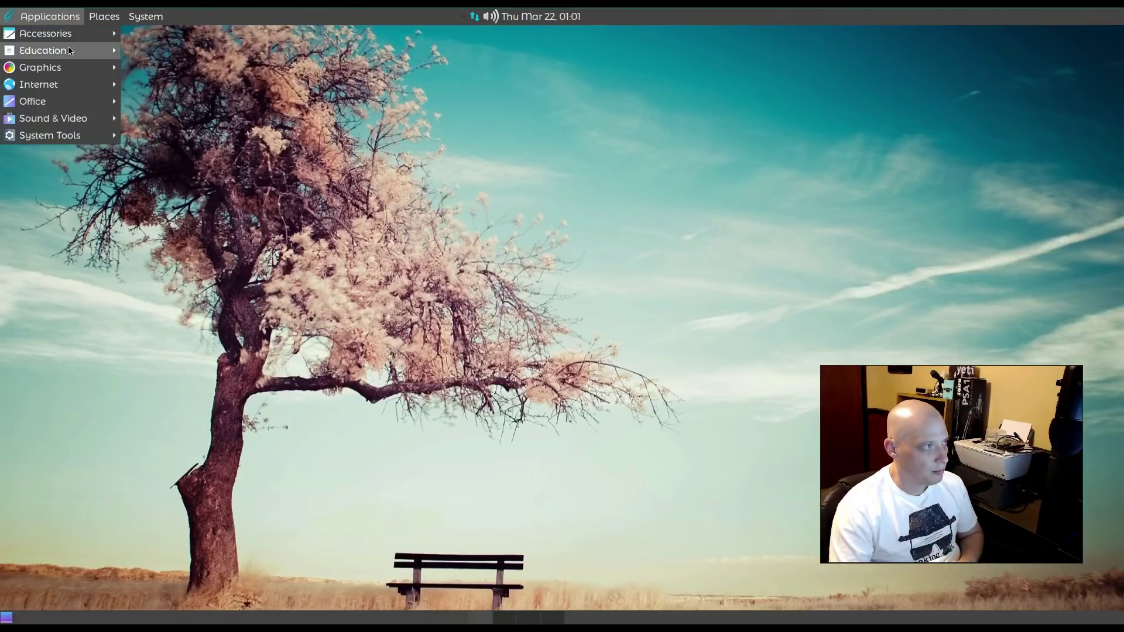
{"action": "mouse_move", "coordinate": [104, 132]}
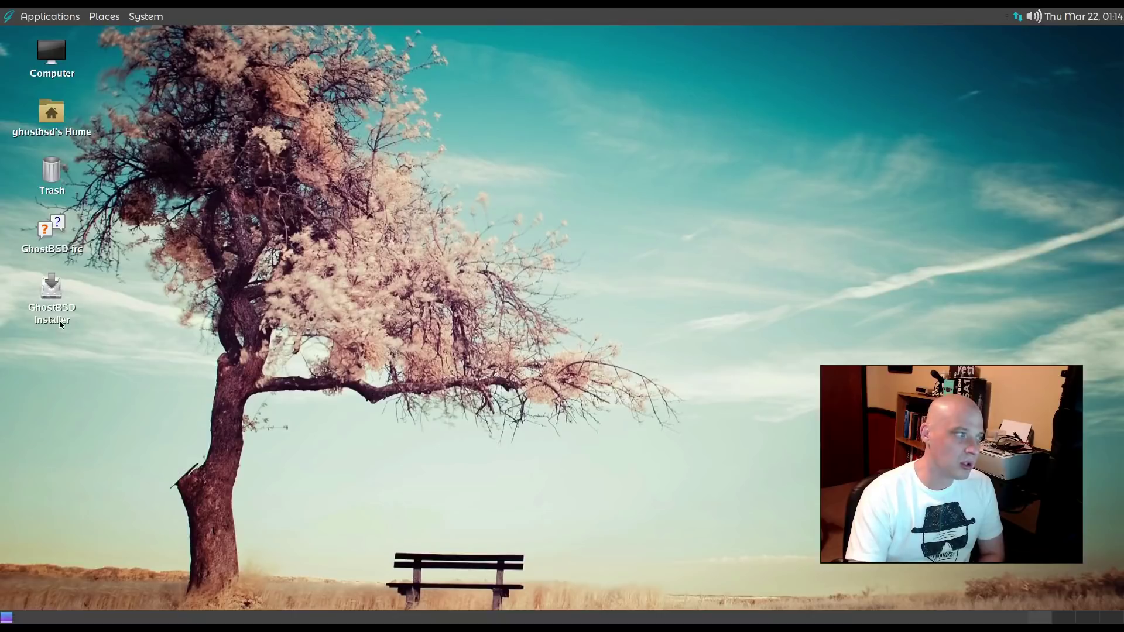
Step: Launch the GhostBSD Installer from the desktop and continue with English as the language
{"action": "left_click", "coordinate": [50, 283]}
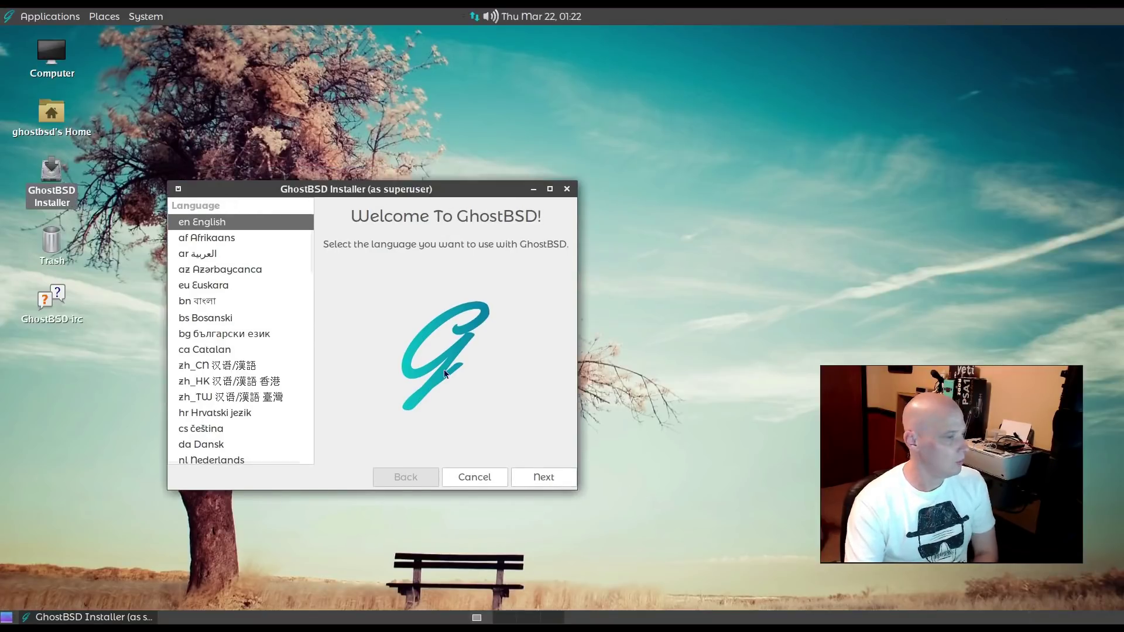
{"action": "left_click", "coordinate": [549, 479]}
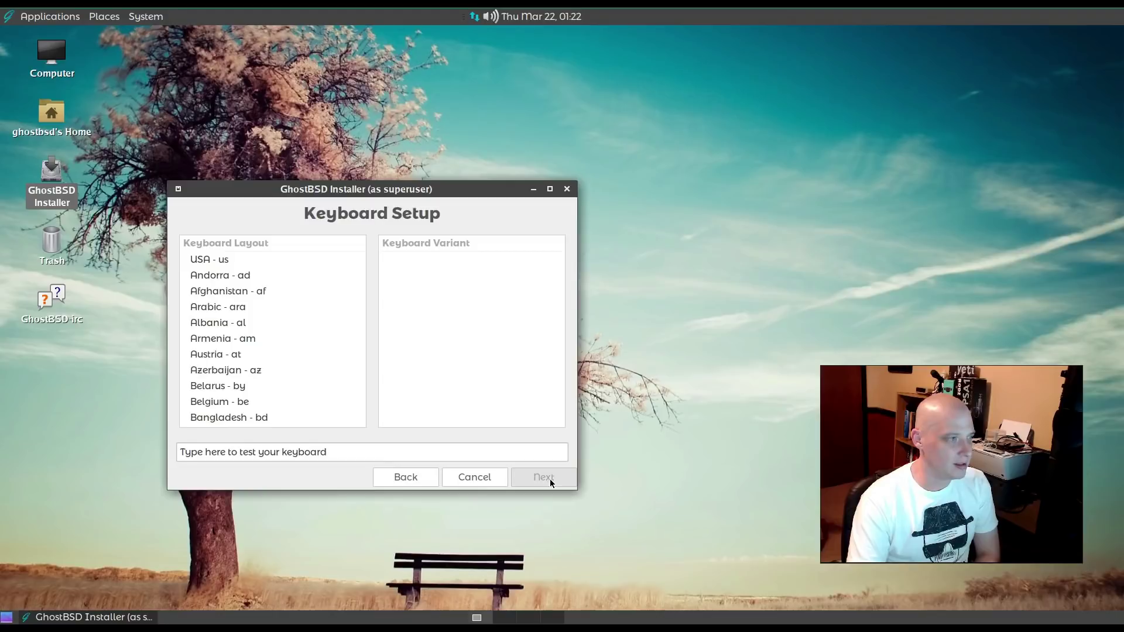
{"action": "left_click", "coordinate": [416, 474]}
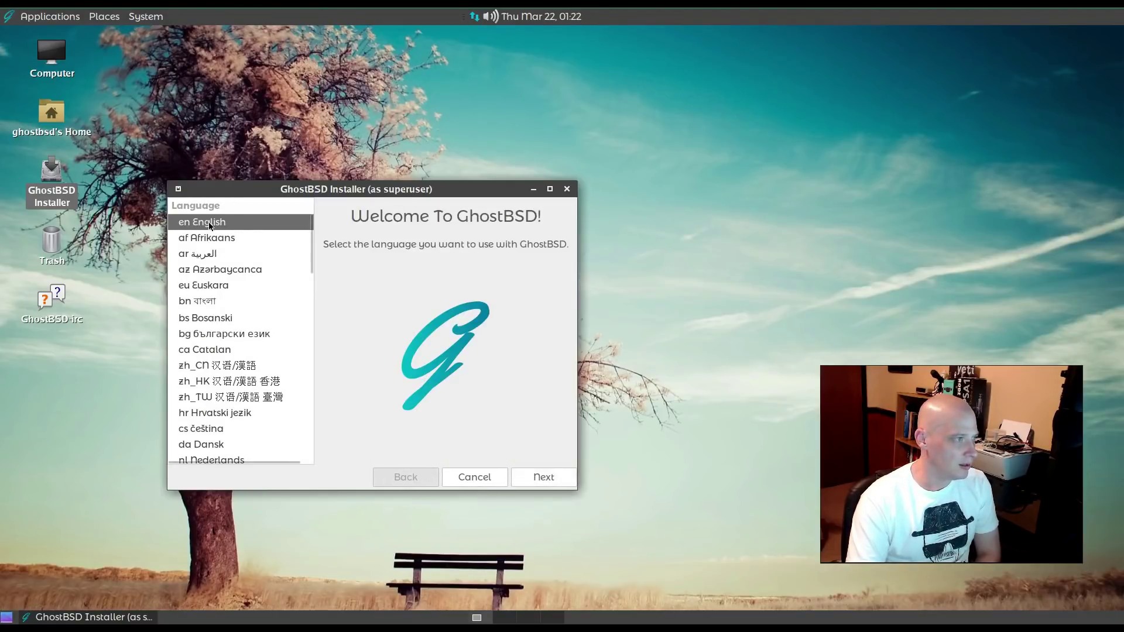
{"action": "left_click", "coordinate": [556, 473]}
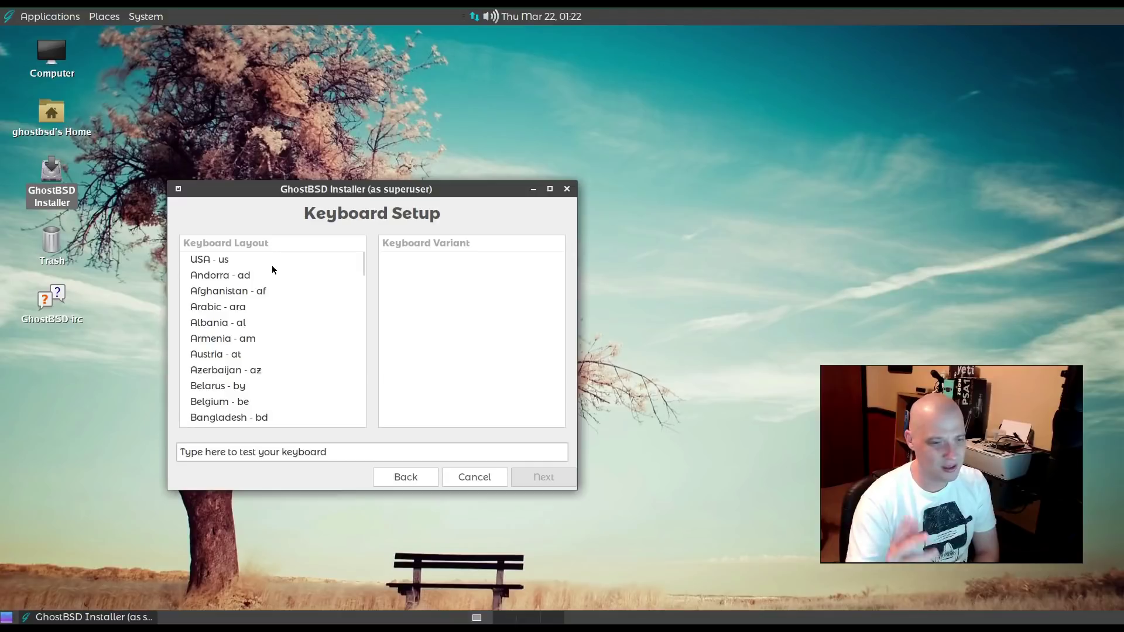
Step: Choose the USA - us keyboard layout, test it with the text "This is a test", and continue
{"action": "left_click_drag", "start_coordinate": [390, 196], "coordinate": [245, 312]}
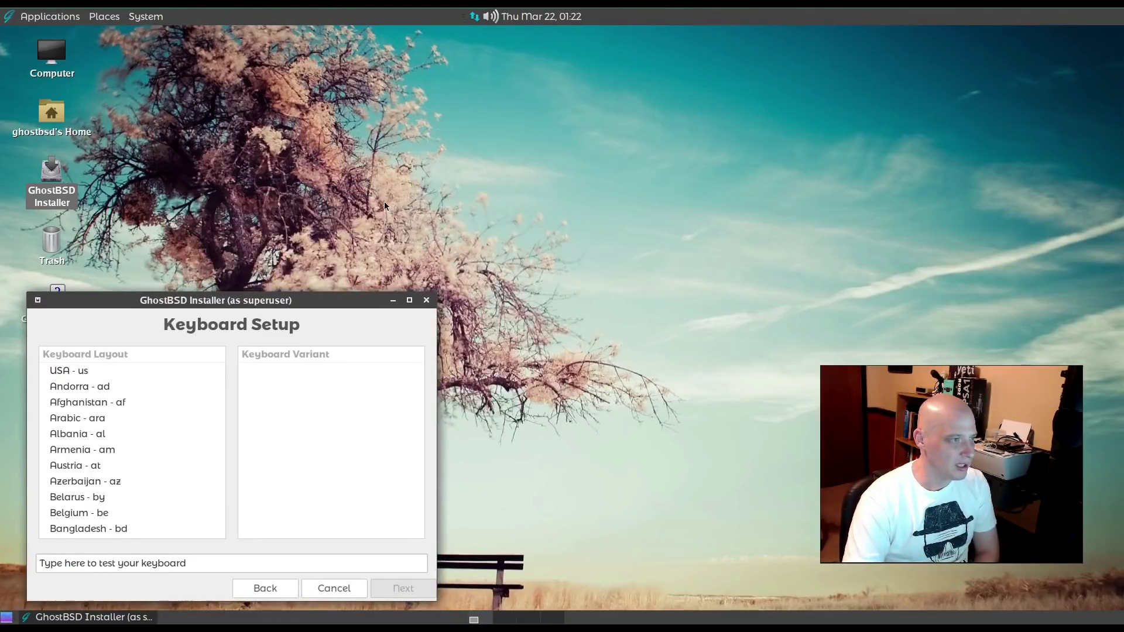
{"action": "left_click_drag", "start_coordinate": [332, 304], "coordinate": [464, 187]}
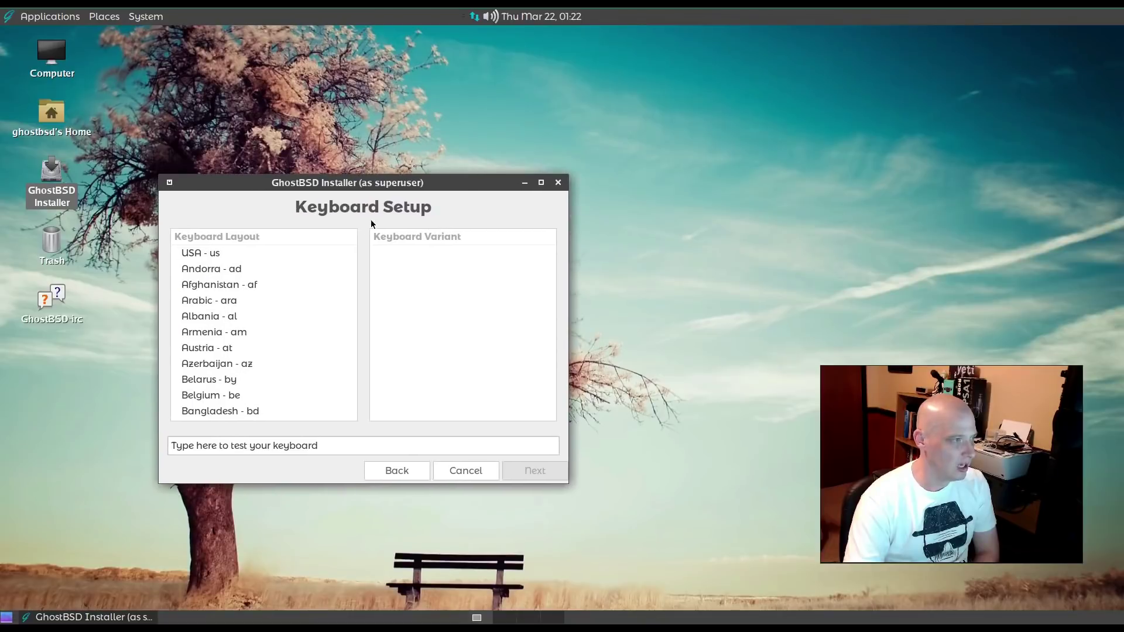
{"action": "left_click", "coordinate": [208, 255]}
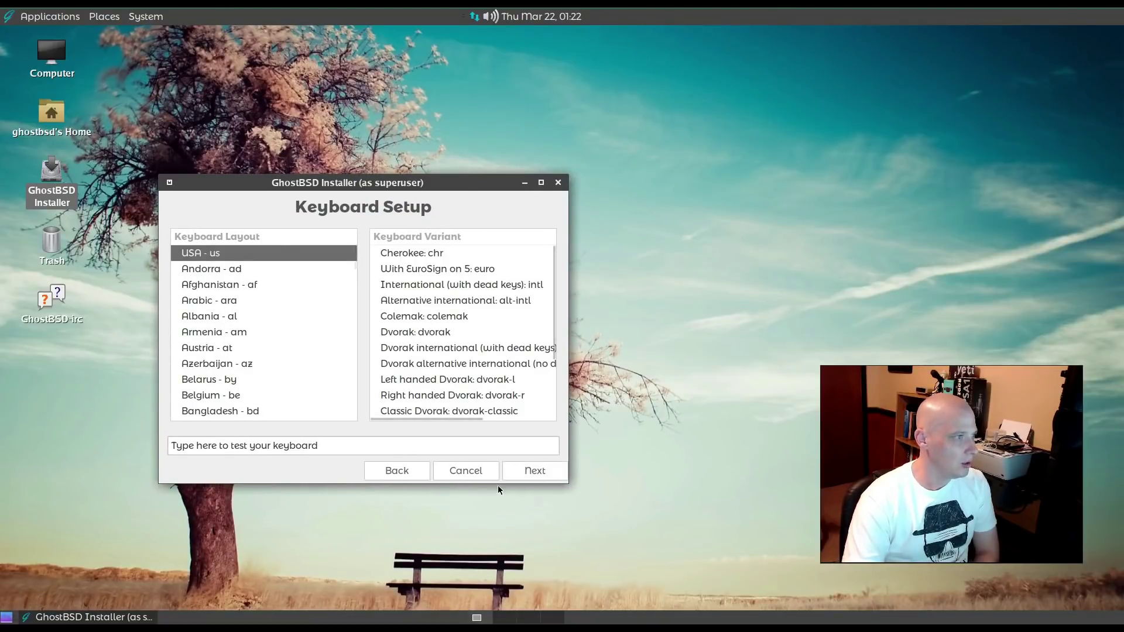
{"action": "left_click", "coordinate": [325, 447]}
{"action": "type", "text": "This is "}
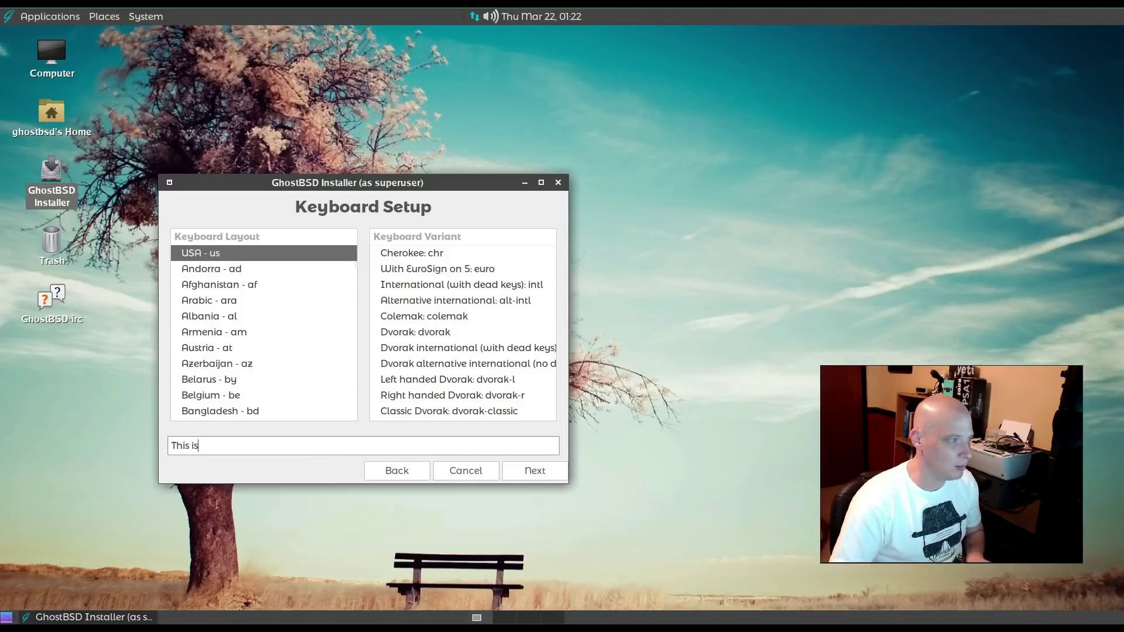
{"action": "type", "text": "a test"}
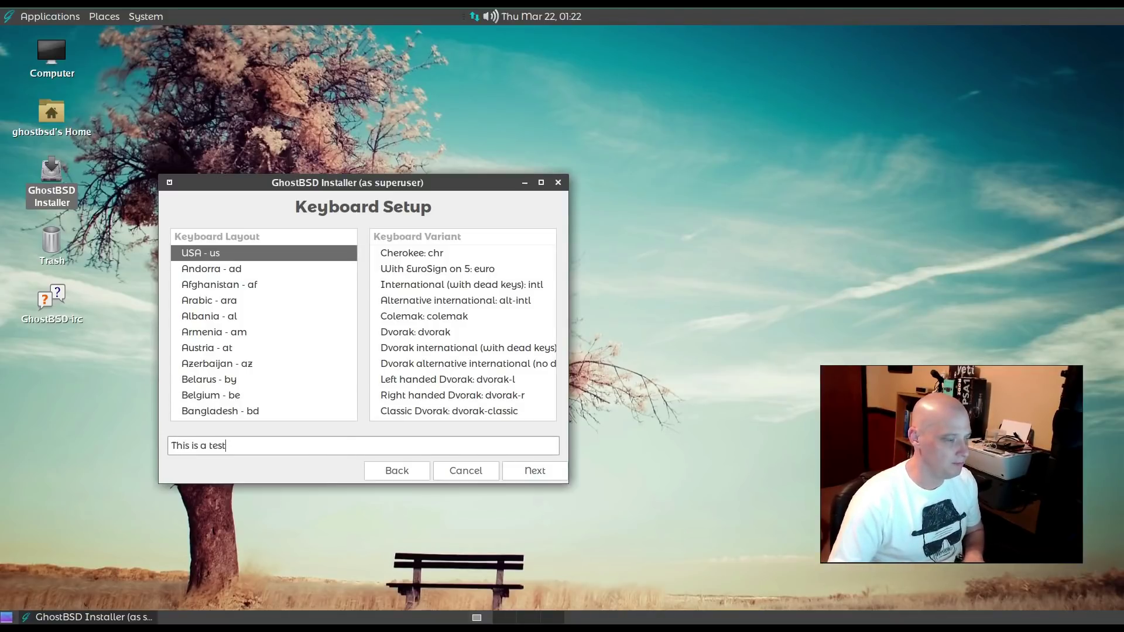
{"action": "left_click", "coordinate": [530, 471]}
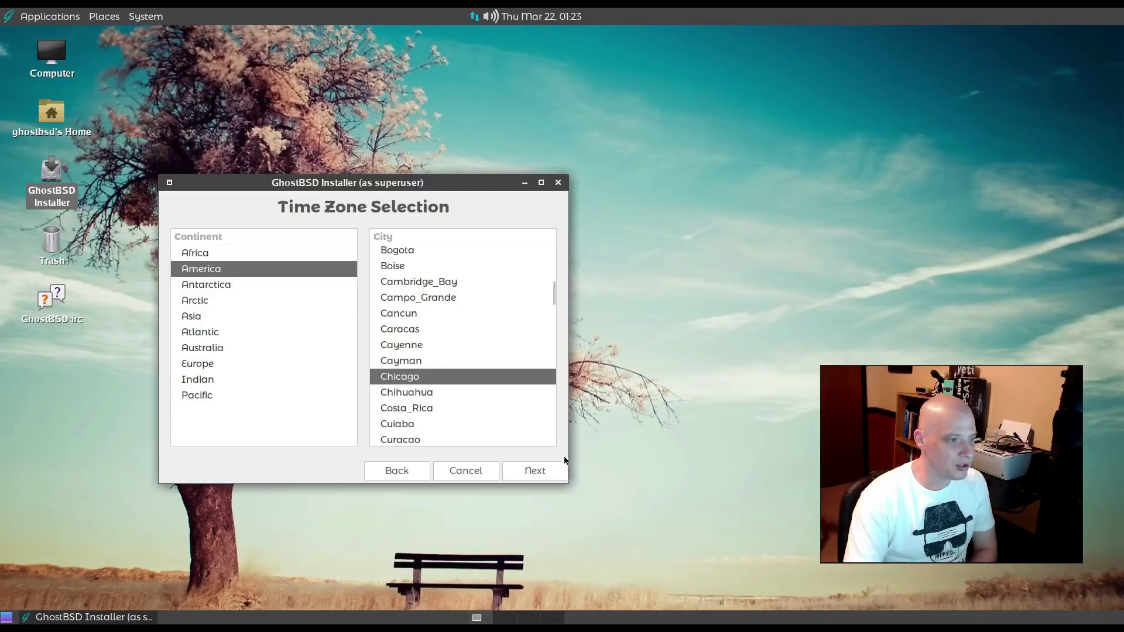
Step: Accept the America/Chicago time zone and choose ZFS Full Disk Configuration with only the FreeBSD loader
{"action": "left_click", "coordinate": [544, 472]}
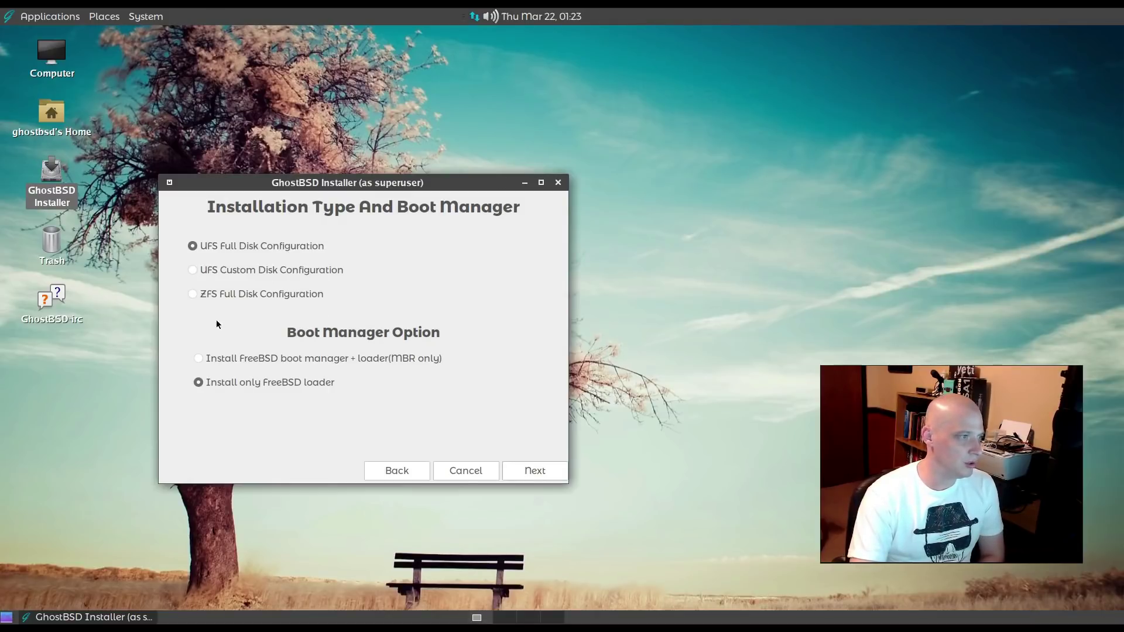
{"action": "left_click", "coordinate": [192, 294]}
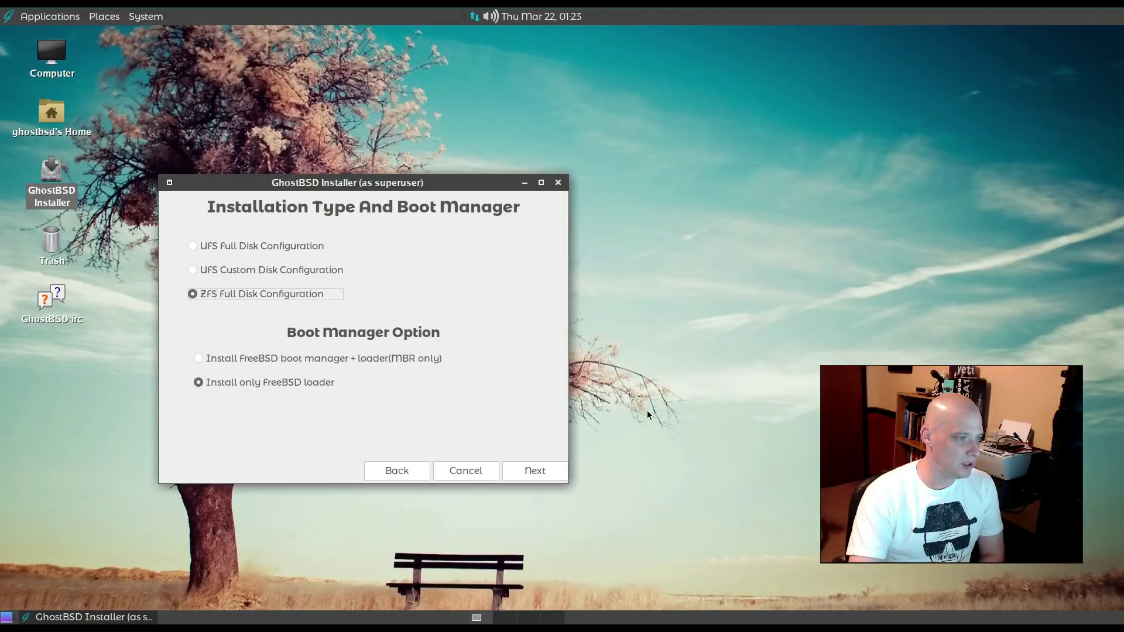
{"action": "left_click", "coordinate": [550, 470]}
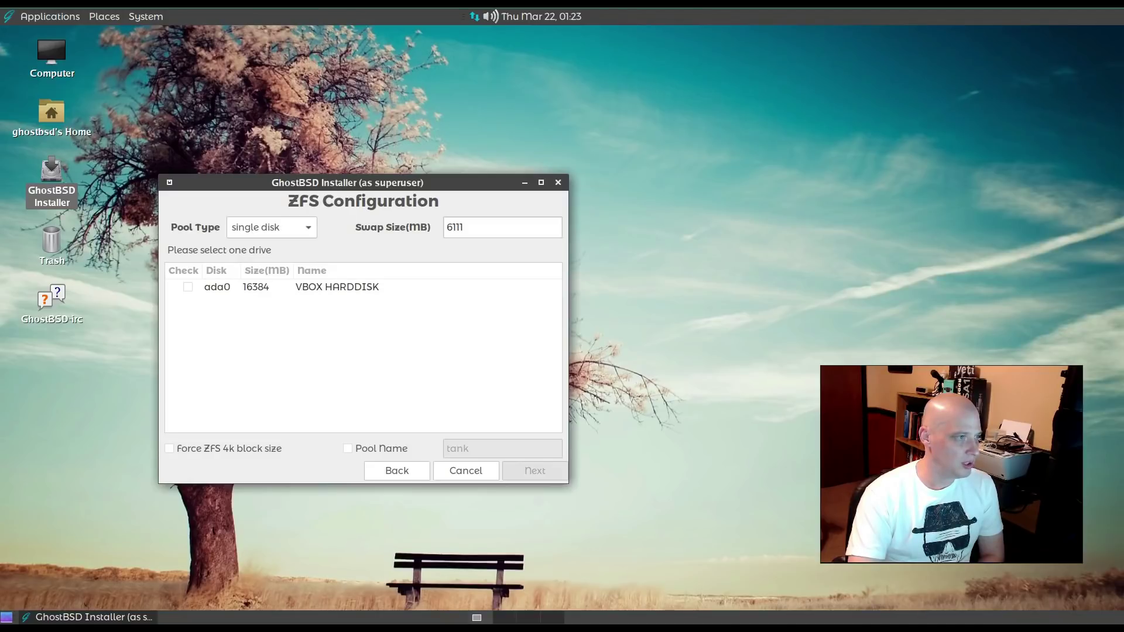
Step: Select the ada0 drive for the single-disk ZFS pool, set the swap size to 1024 MB, and continue
{"action": "left_click", "coordinate": [472, 288]}
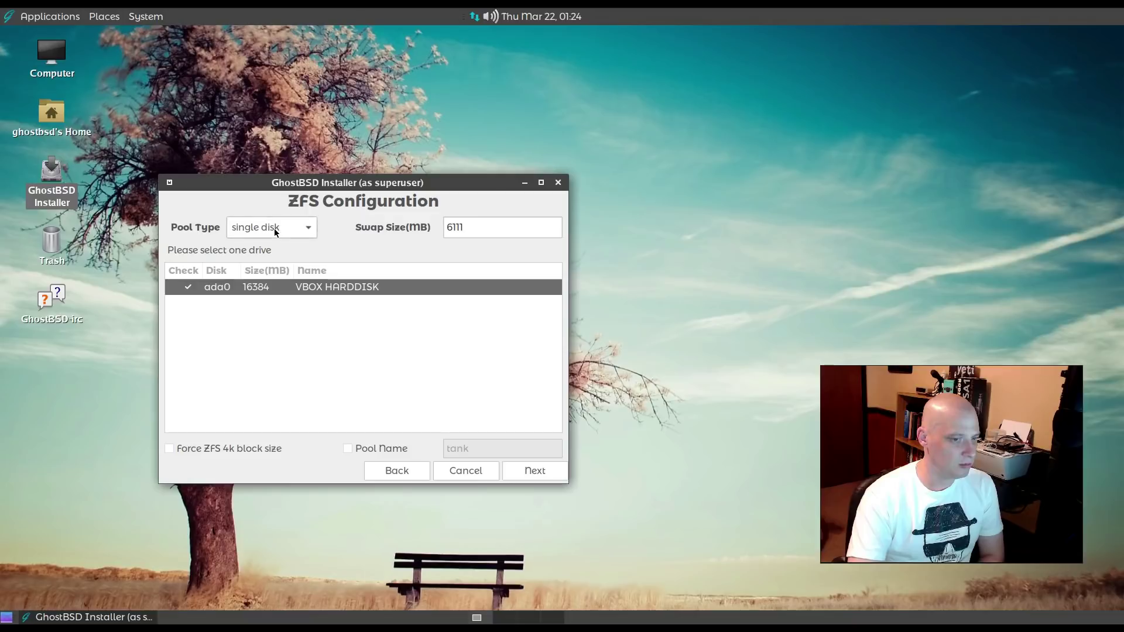
{"action": "type", "text": "1024"}
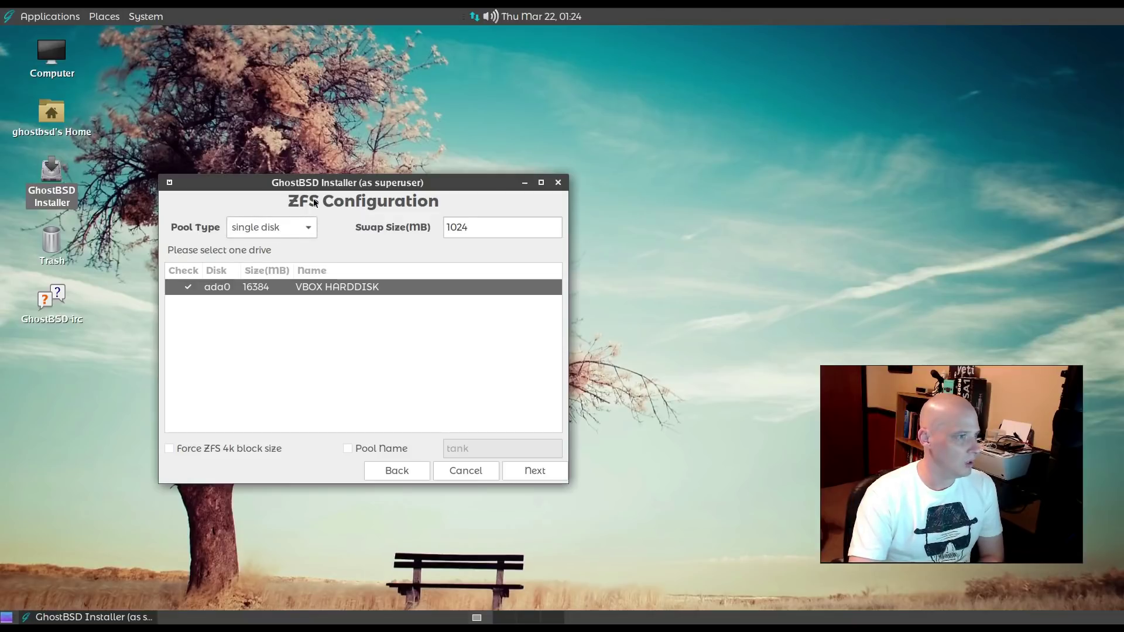
{"action": "left_click", "coordinate": [534, 473]}
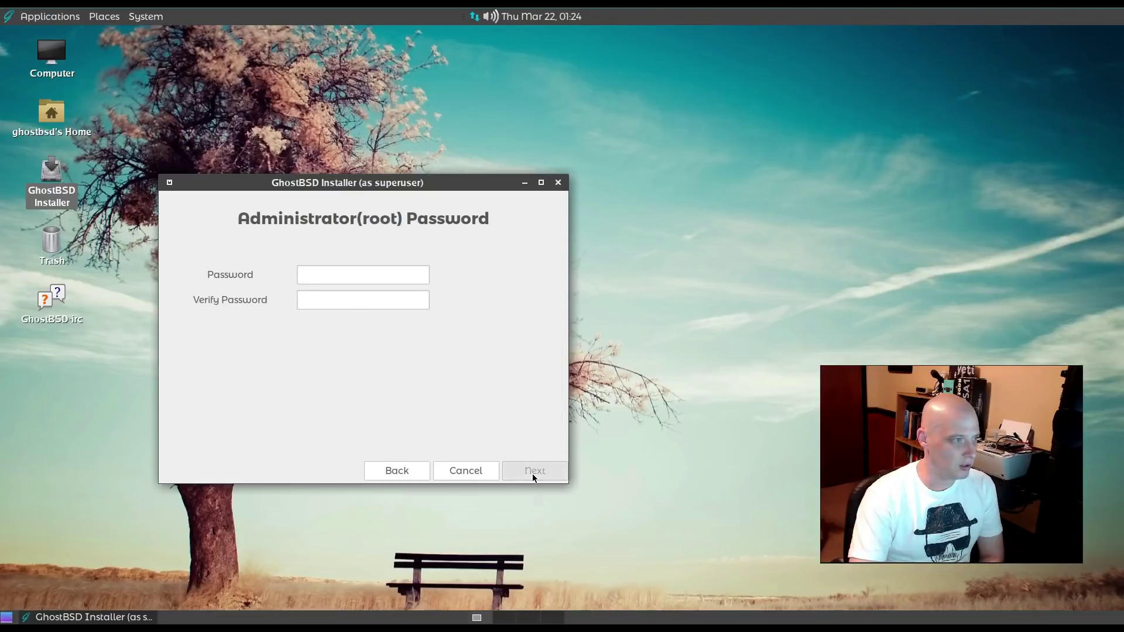
Step: Enter and verify the administrator (root) password and continue to the user setup
{"action": "left_click", "coordinate": [364, 277]}
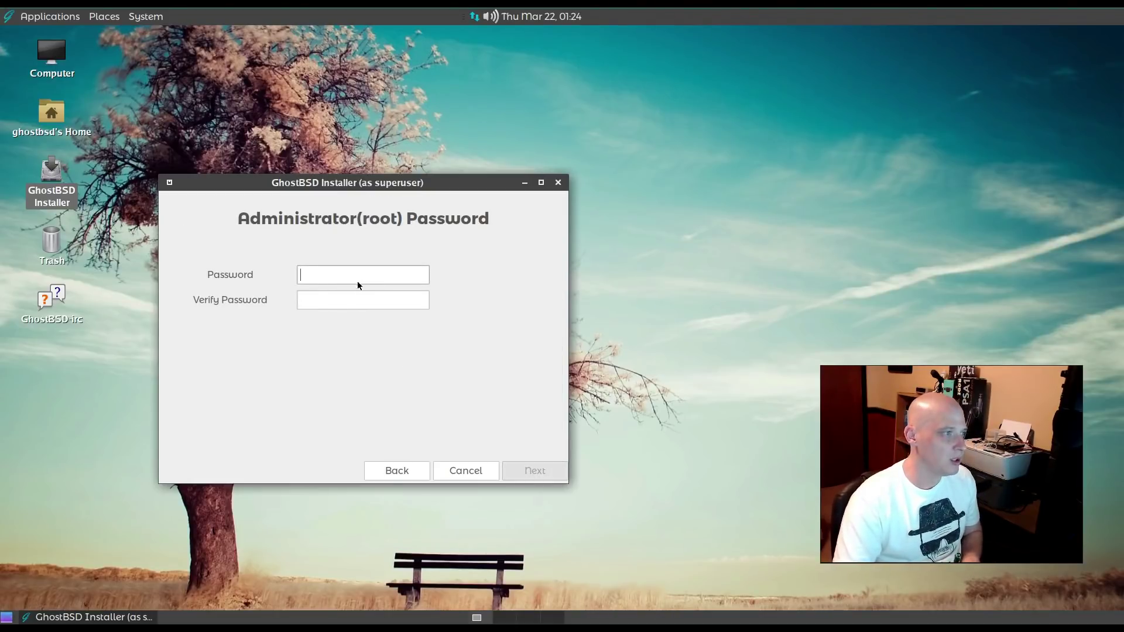
{"action": "type", "text": "••"}
{"action": "left_click", "coordinate": [334, 305]}
{"action": "type", "text": "••"}
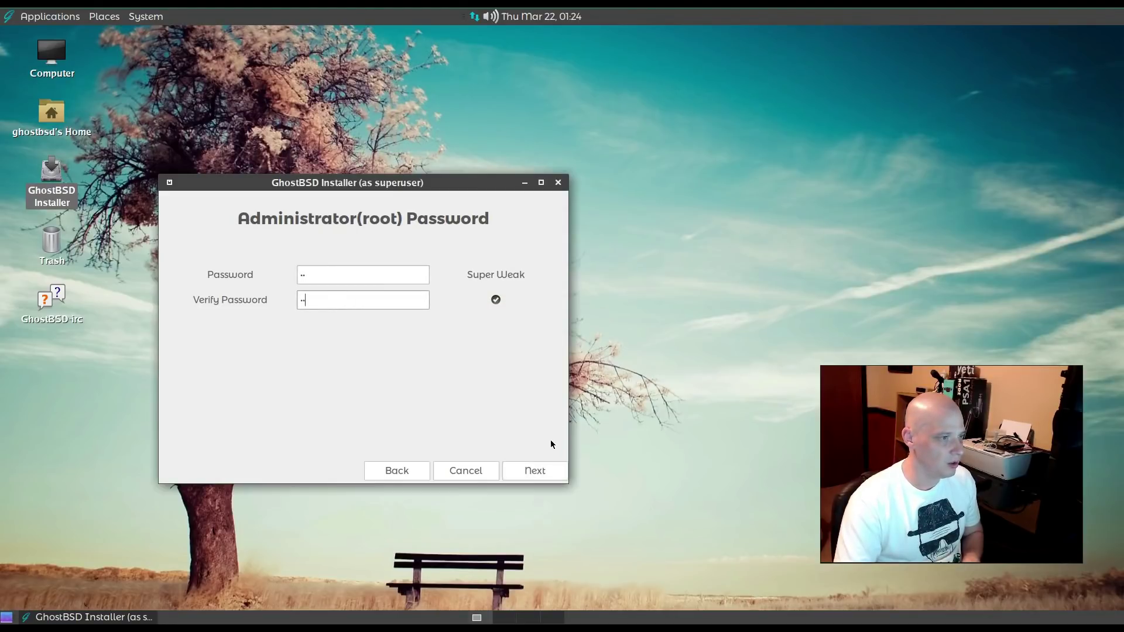
{"action": "left_click", "coordinate": [518, 469]}
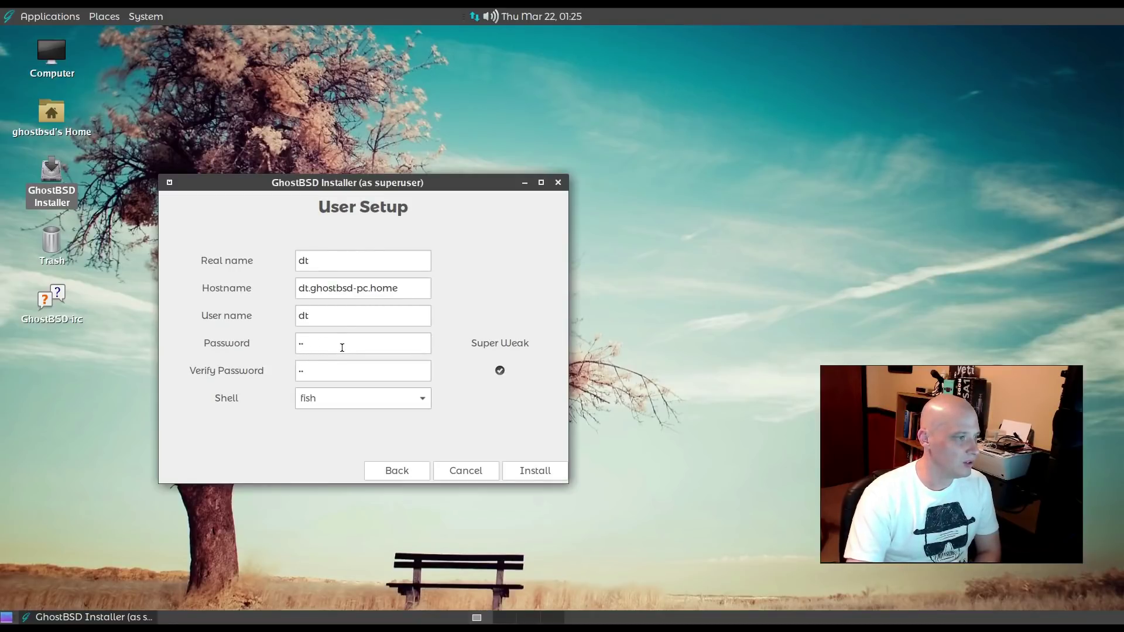
Step: Set the new user's shell to bash and start the installation
{"action": "left_click", "coordinate": [423, 400]}
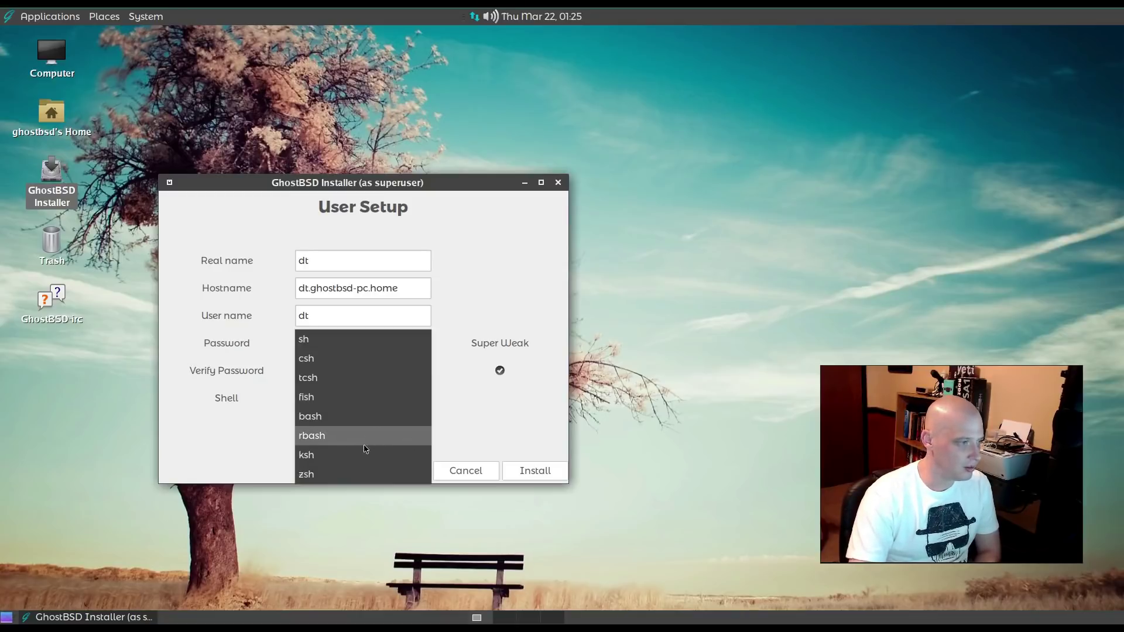
{"action": "left_click", "coordinate": [345, 416]}
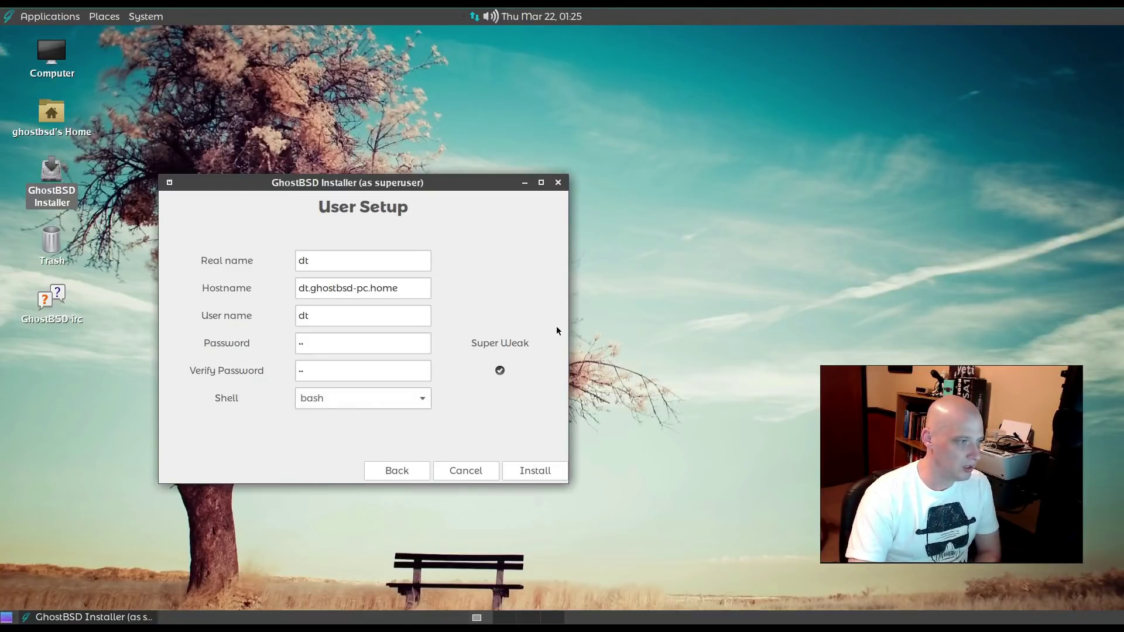
{"action": "left_click", "coordinate": [542, 474]}
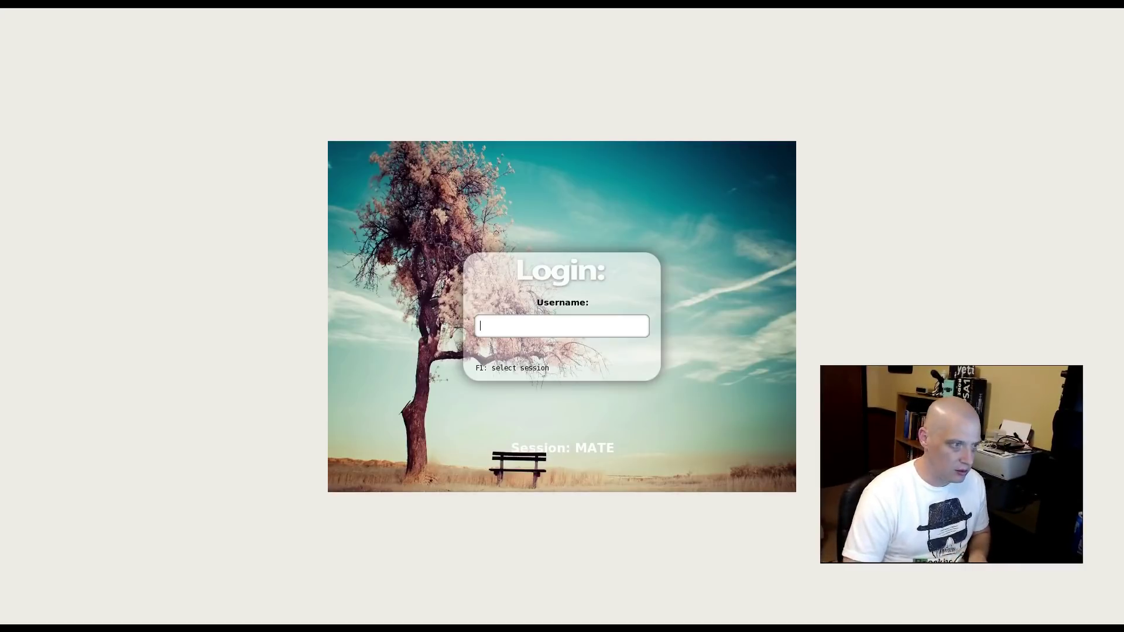
Step: Log in to the installed system with the new user's username and account password
{"action": "type", "text": "dt"}
{"action": "key", "text": "Return"}
{"action": "type", "text": "****"}
{"action": "key", "text": "BackSpace"}
{"action": "key", "text": "BackSpace"}
{"action": "key", "text": "BackSpace"}
{"action": "key", "text": "BackSpace"}
{"action": "type", "text": "****"}
{"action": "key", "text": "Return"}
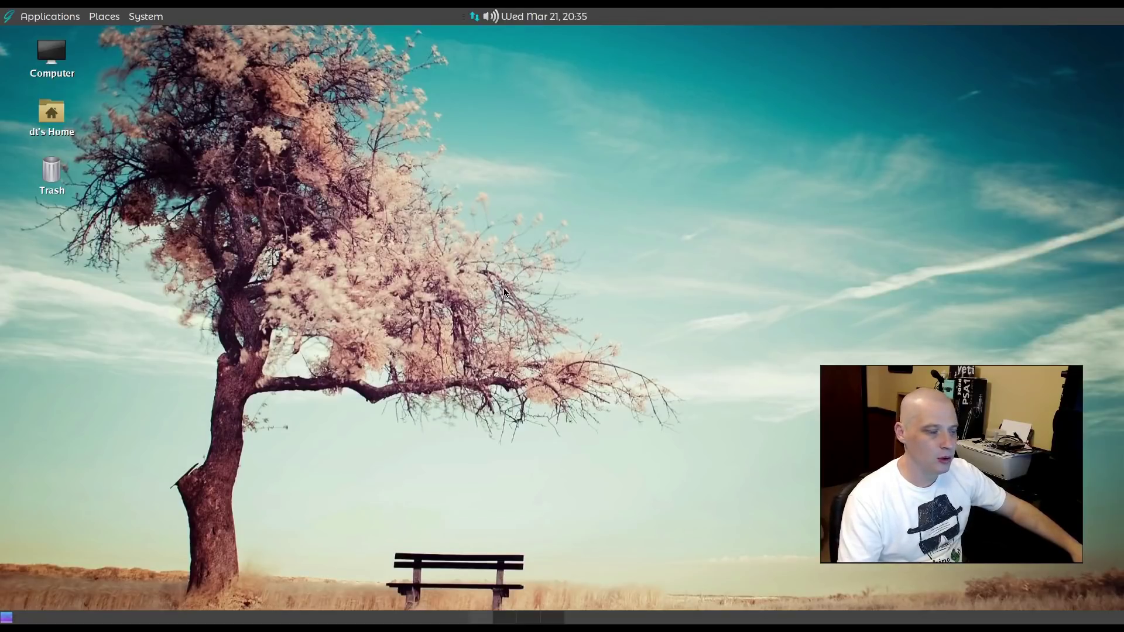
Step: Launch GVim from the Accessories applications and reposition its window on the desktop
{"action": "left_click", "coordinate": [47, 16]}
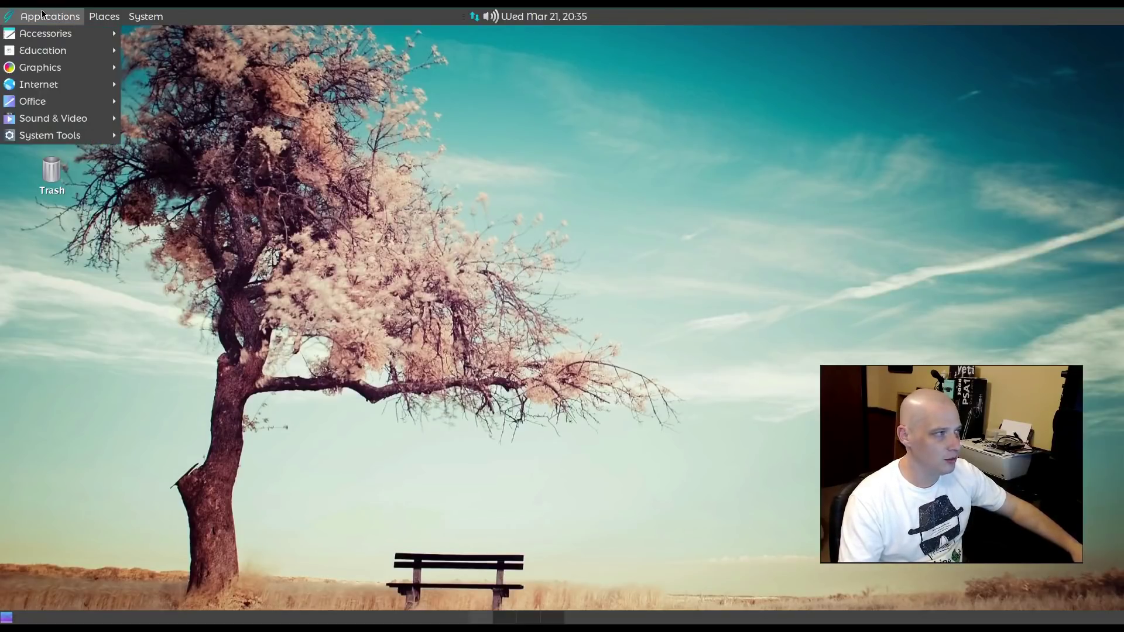
{"action": "mouse_move", "coordinate": [51, 16]}
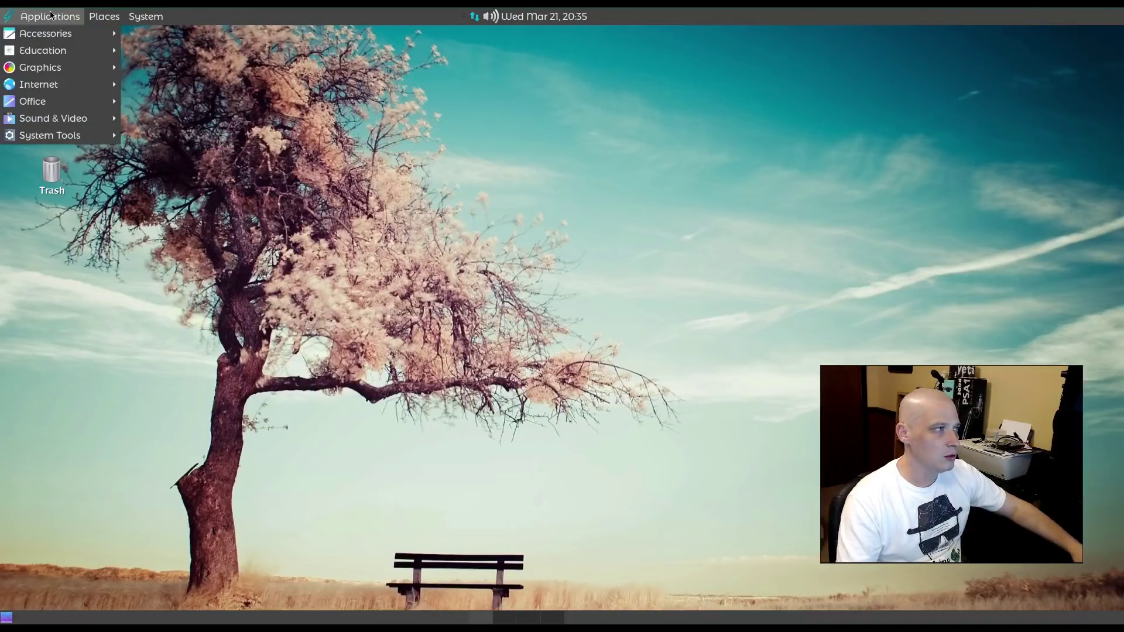
{"action": "mouse_move", "coordinate": [65, 40]}
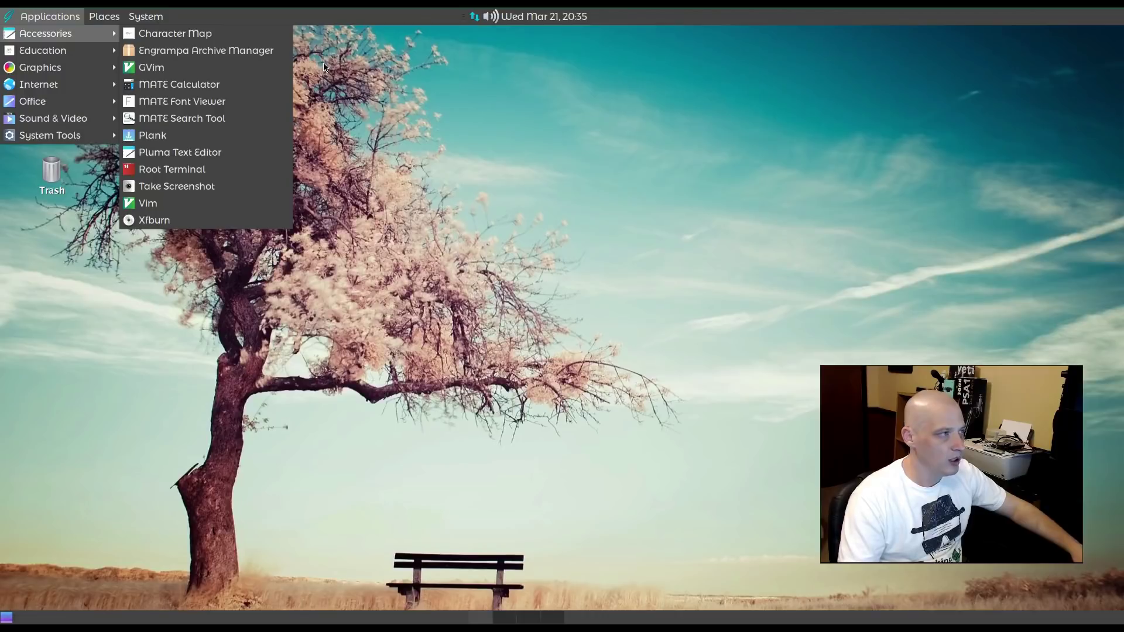
{"action": "left_click", "coordinate": [276, 69]}
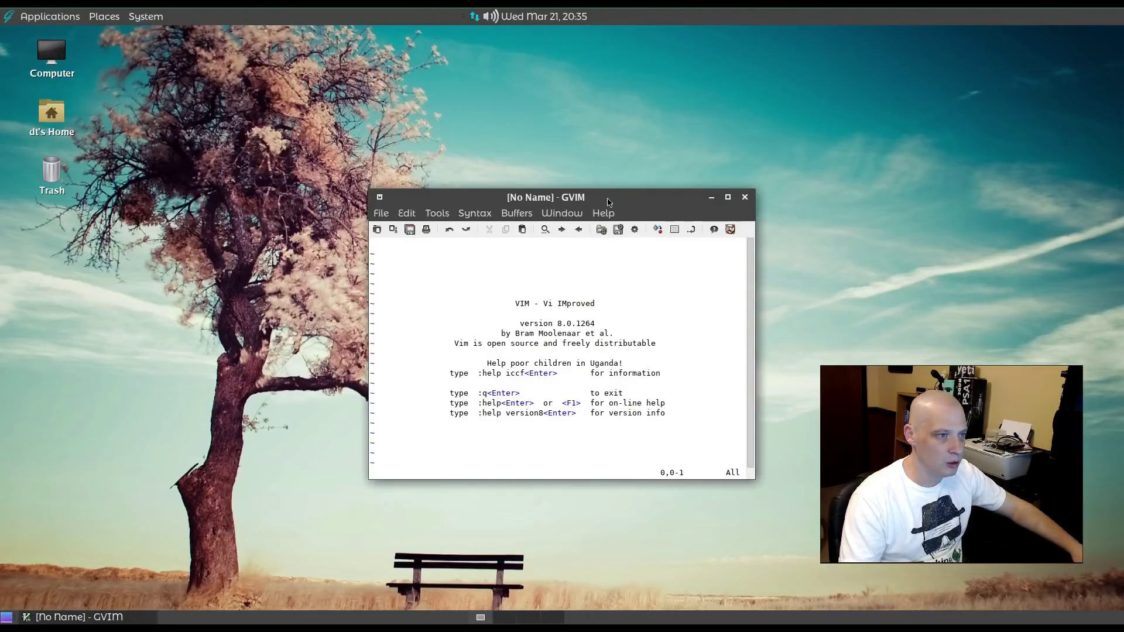
{"action": "left_click", "coordinate": [411, 213]}
{"action": "left_click", "coordinate": [721, 208]}
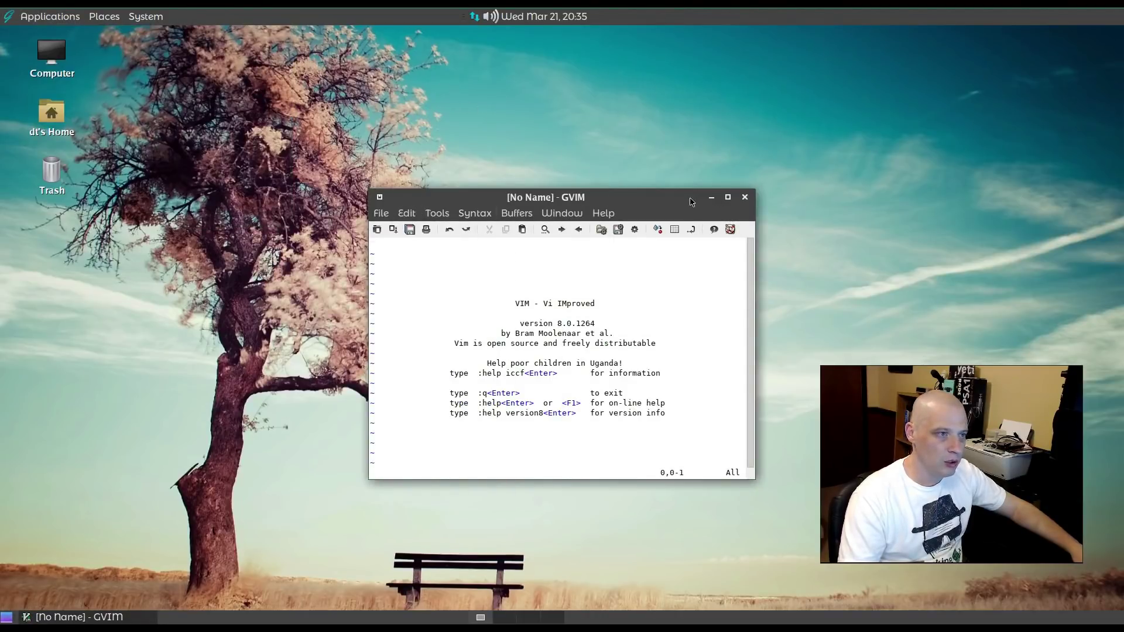
{"action": "left_click_drag", "start_coordinate": [754, 194], "coordinate": [692, 199]}
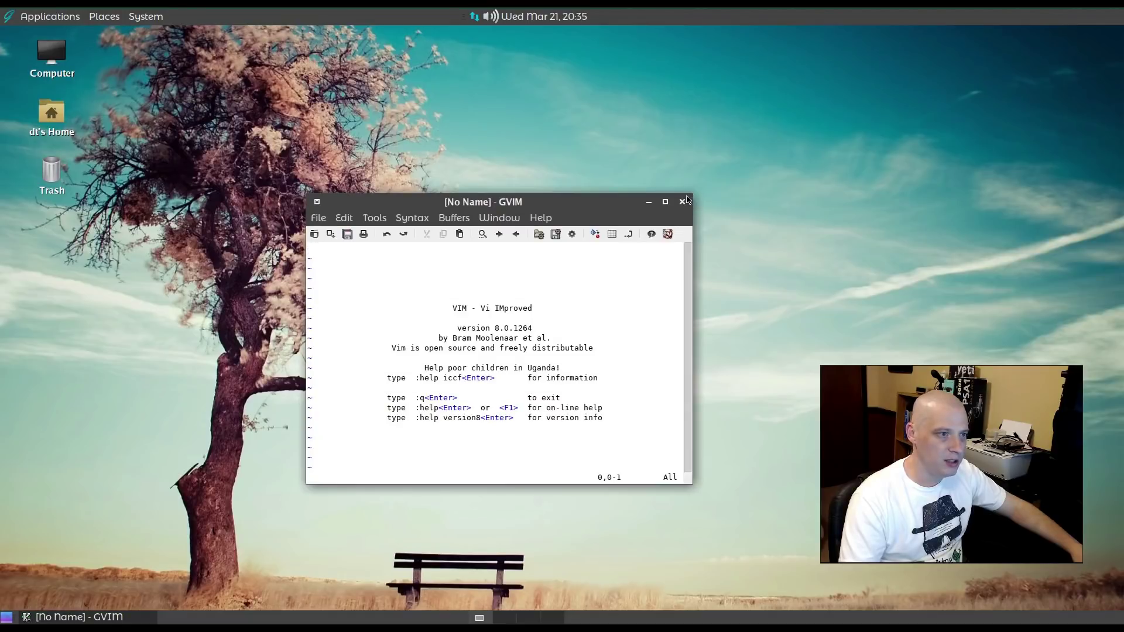
Step: Enlarge the GVim window by its upper corner and close the editor
{"action": "left_click_drag", "start_coordinate": [692, 195], "coordinate": [809, 106]}
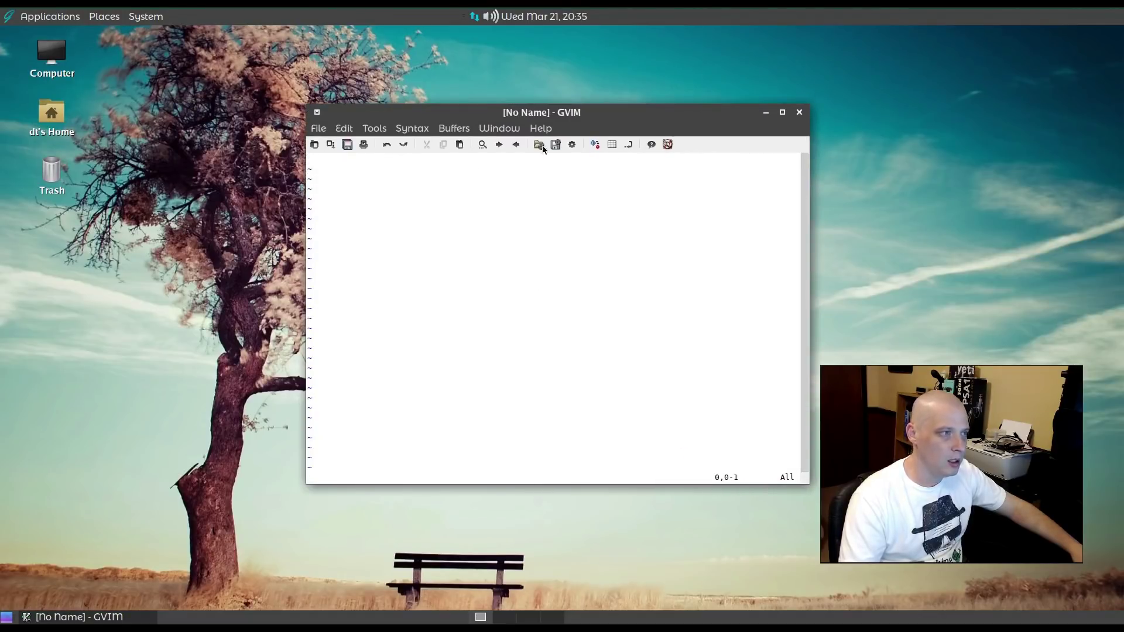
{"action": "left_click", "coordinate": [800, 112]}
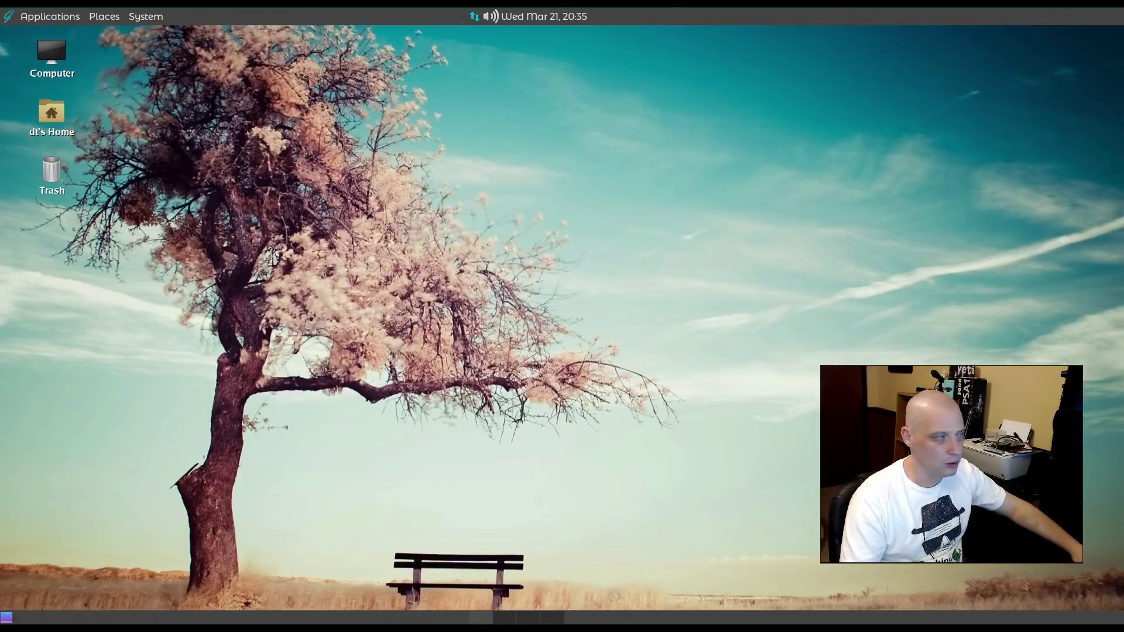
Step: Launch the Plank dock from the Accessories applications, inspect its launchers, and quit the dock
{"action": "left_click", "coordinate": [49, 16]}
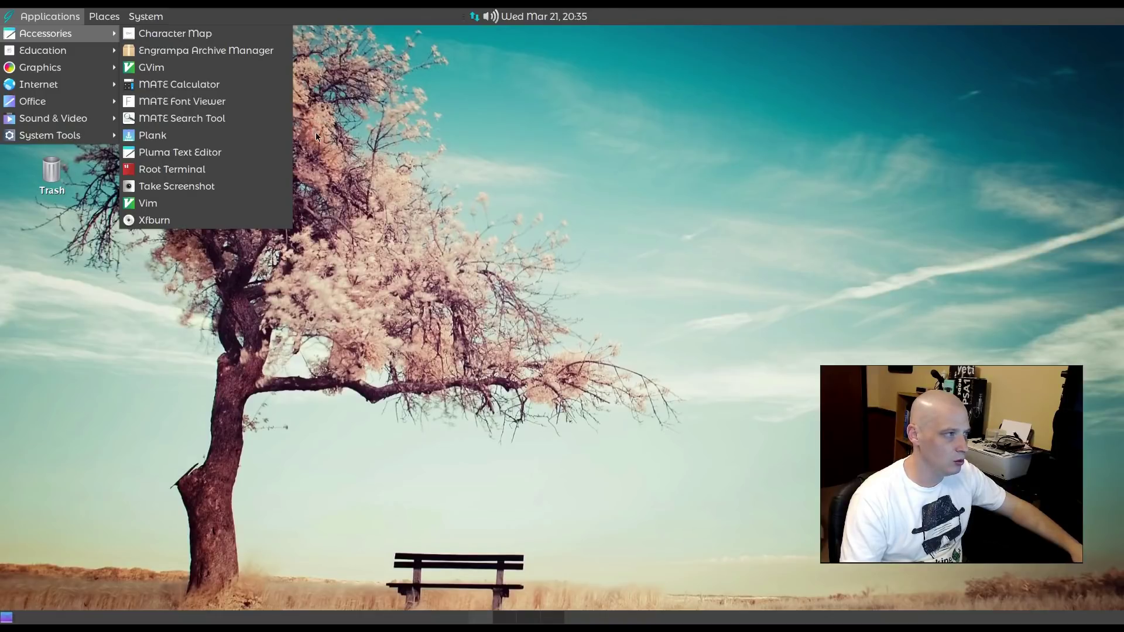
{"action": "left_click", "coordinate": [271, 139]}
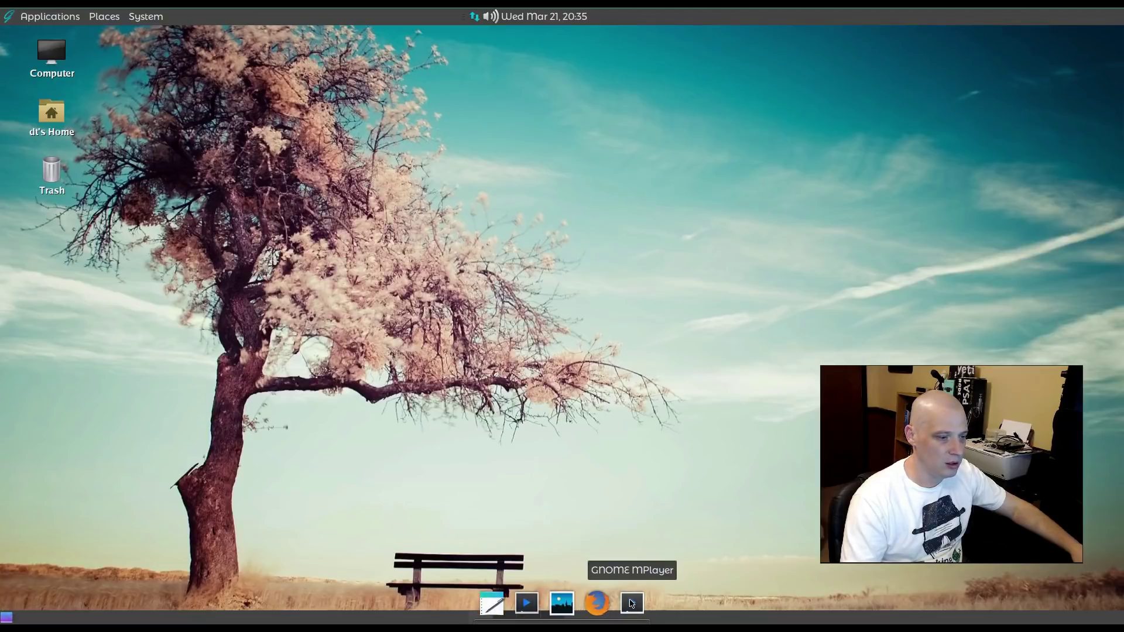
{"action": "right_click", "coordinate": [530, 610]}
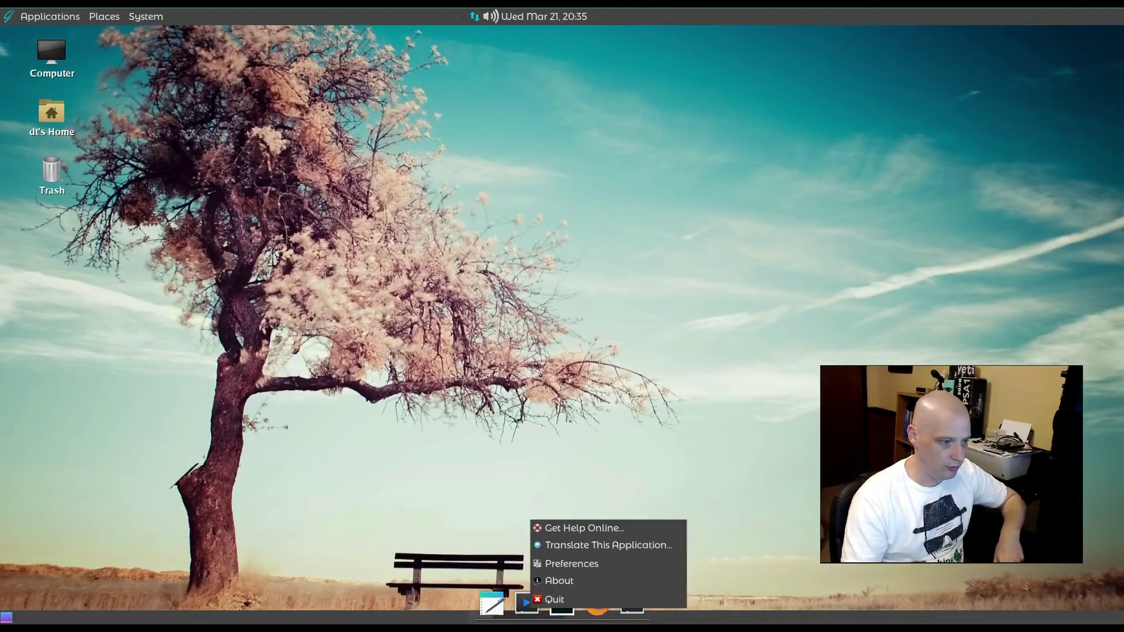
{"action": "left_click", "coordinate": [564, 598]}
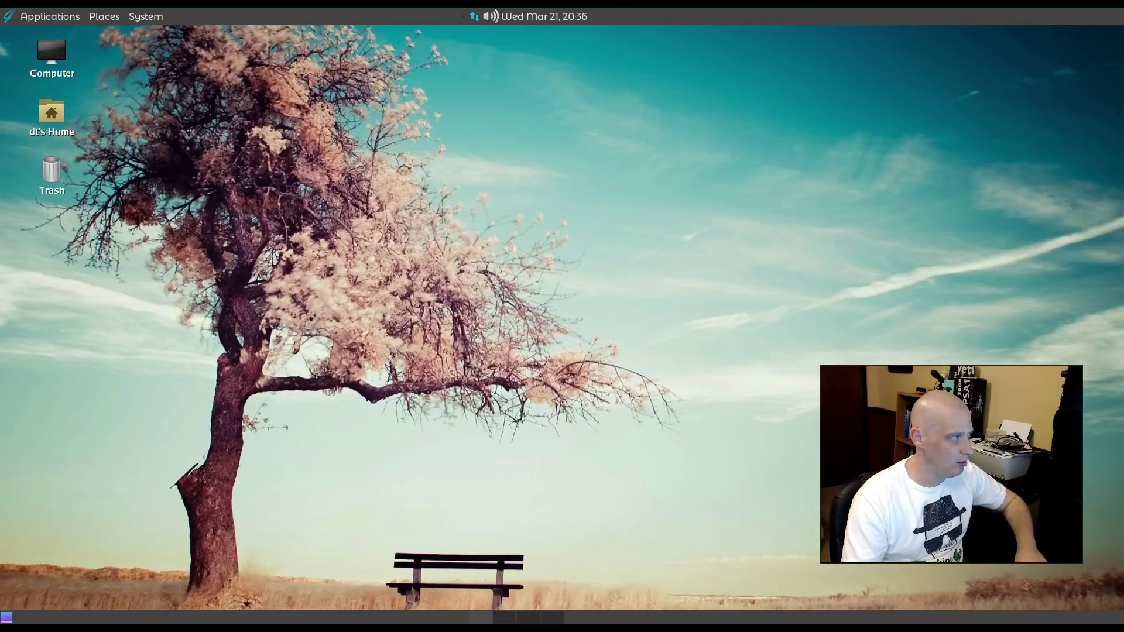
Step: Open Pluma Text Editor from the Accessories applications, view its About information, and close the editor
{"action": "left_click", "coordinate": [50, 16]}
{"action": "mouse_move", "coordinate": [104, 42]}
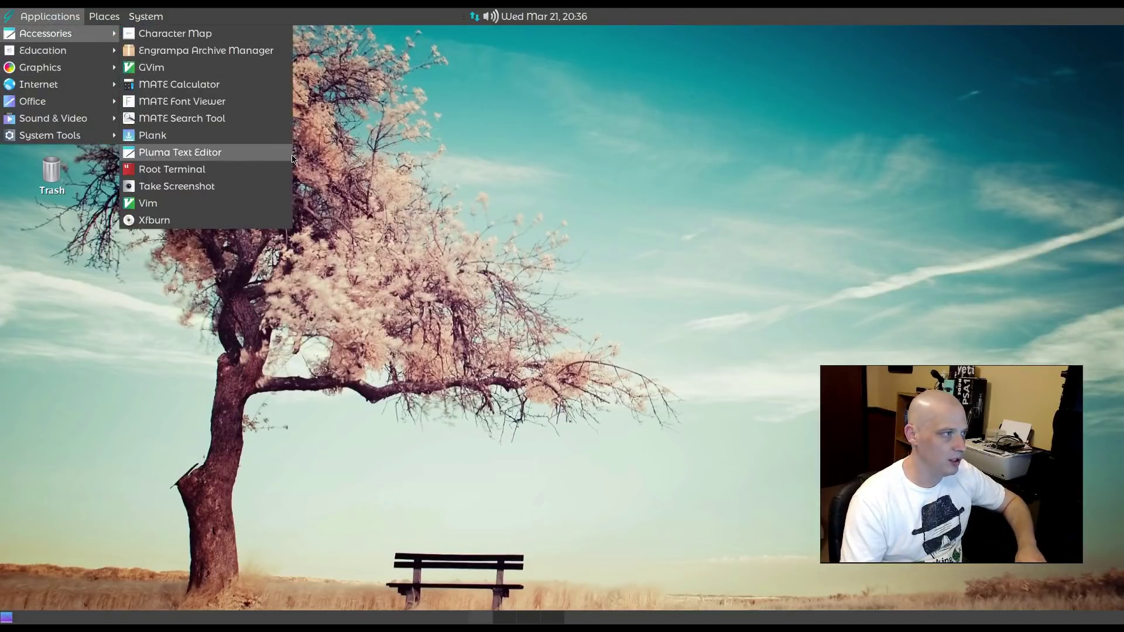
{"action": "left_click", "coordinate": [180, 152]}
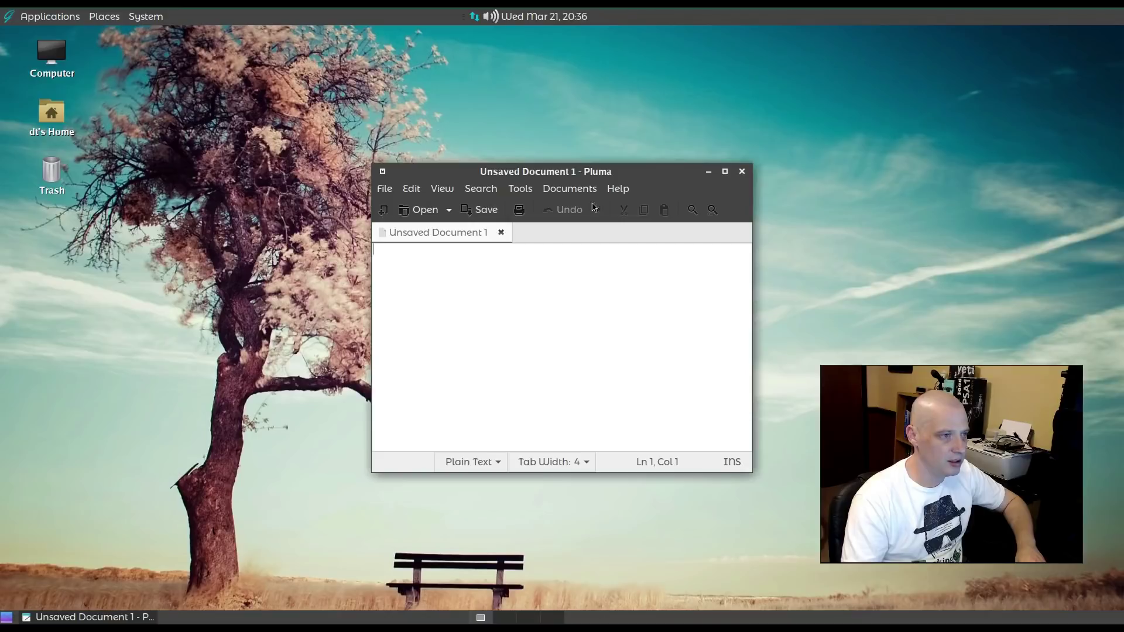
{"action": "left_click", "coordinate": [618, 190]}
{"action": "left_click", "coordinate": [638, 226]}
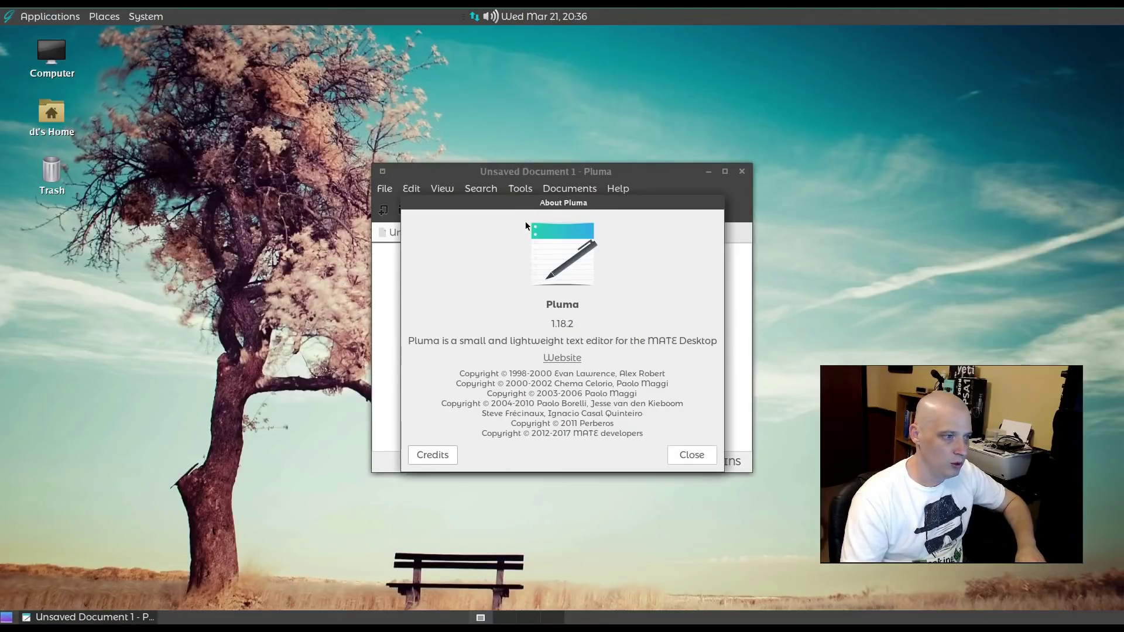
{"action": "left_click_drag", "start_coordinate": [612, 200], "coordinate": [699, 116]}
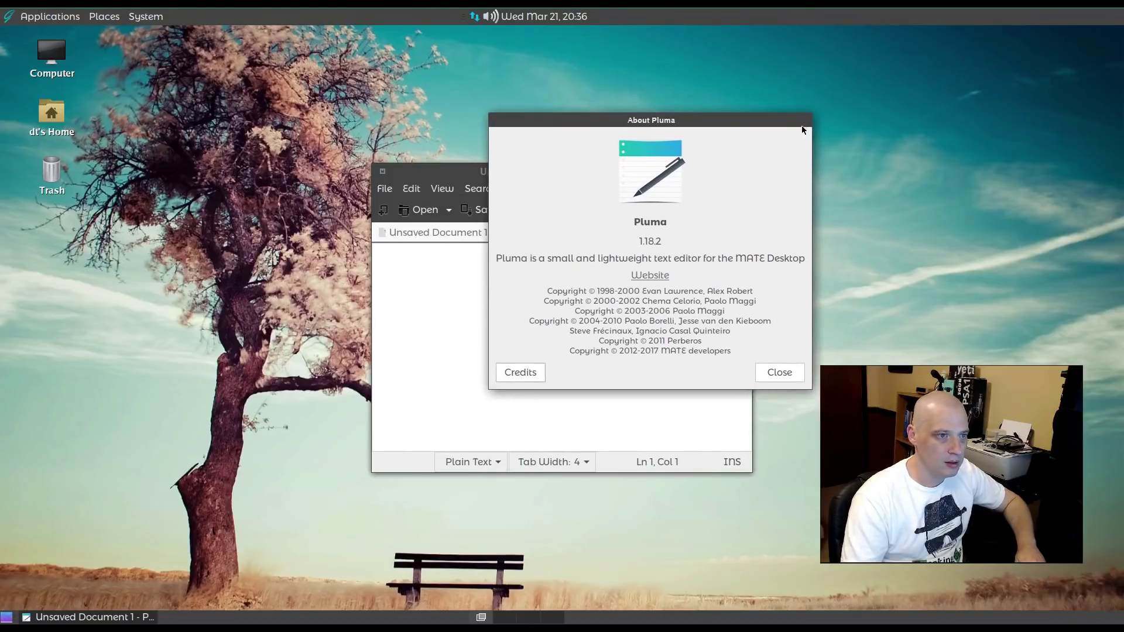
{"action": "left_click", "coordinate": [778, 373]}
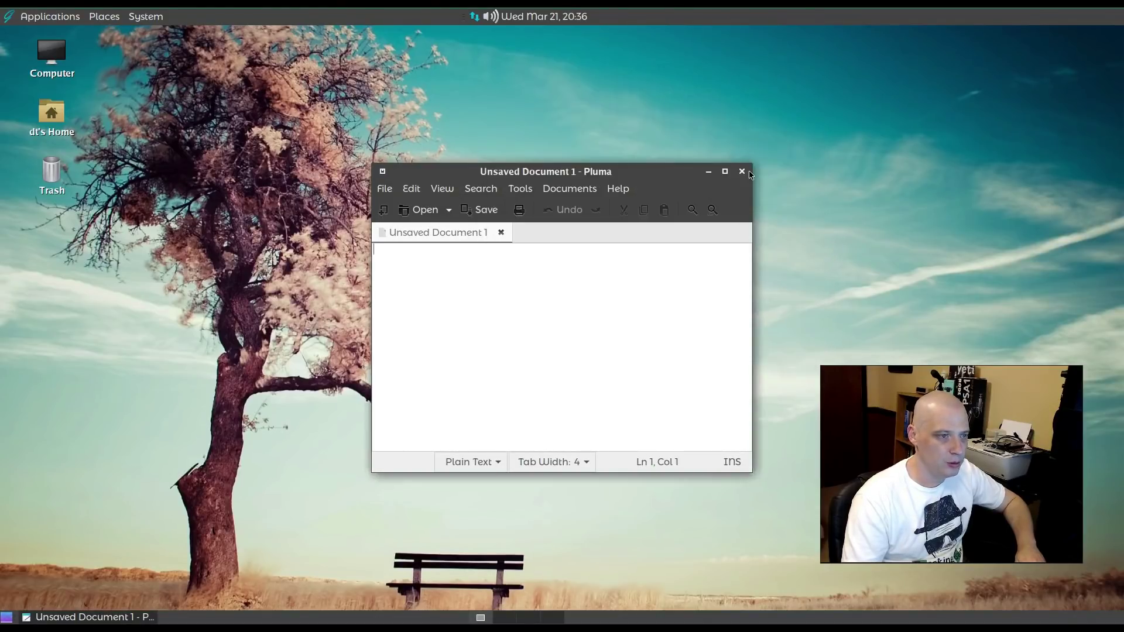
{"action": "left_click", "coordinate": [742, 172]}
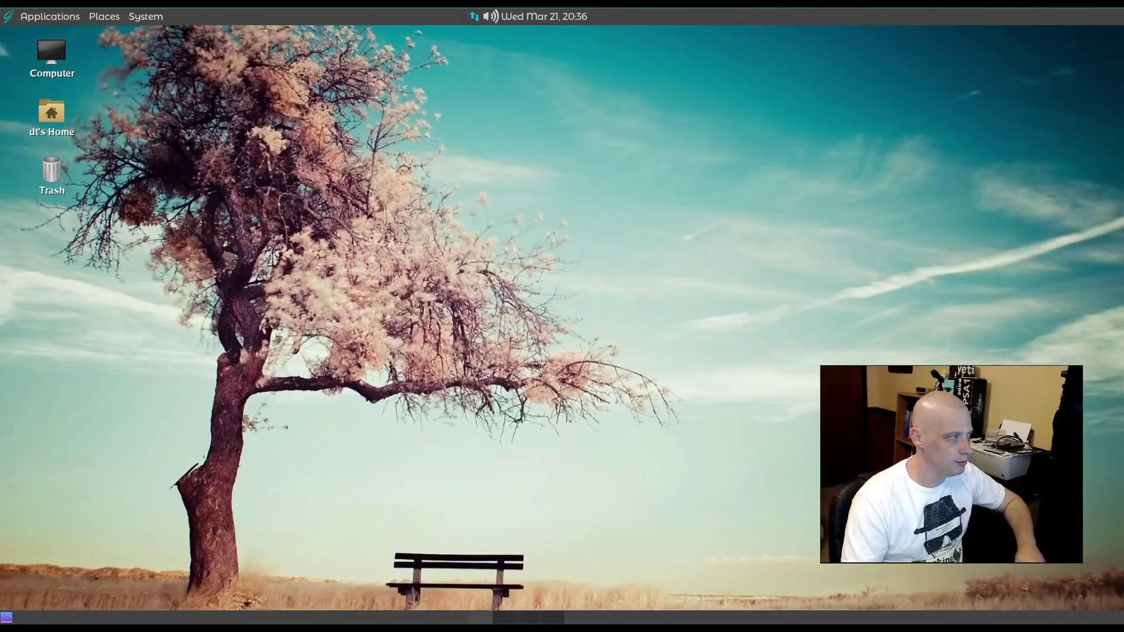
Step: Launch Root Terminal from the Accessories applications and authorize it with the administrative password
{"action": "left_click", "coordinate": [54, 17]}
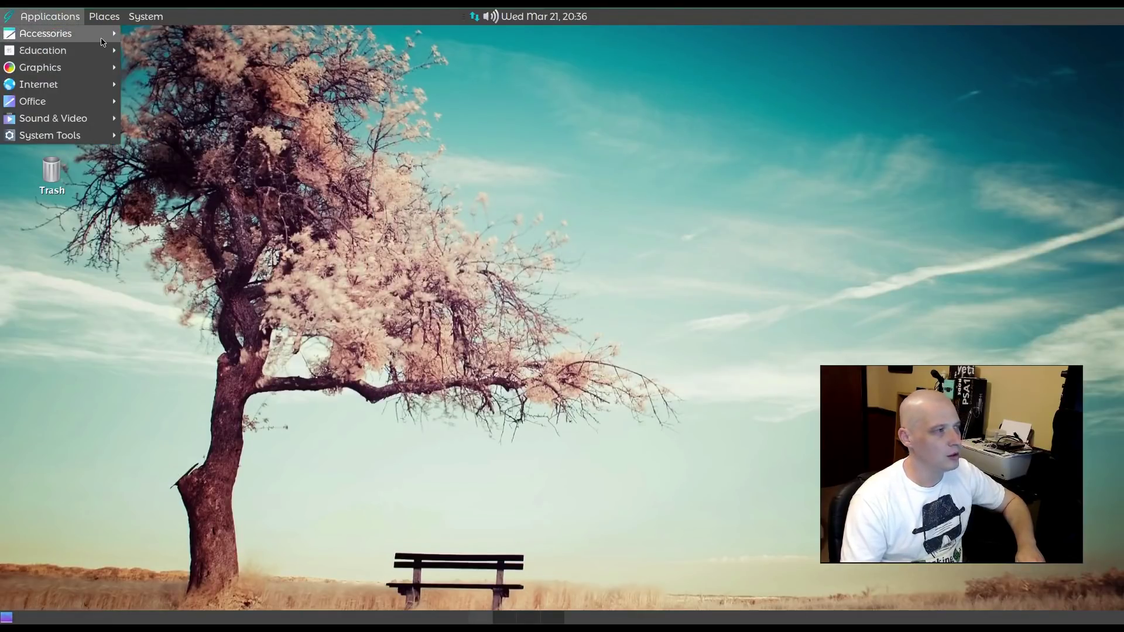
{"action": "mouse_move", "coordinate": [70, 33]}
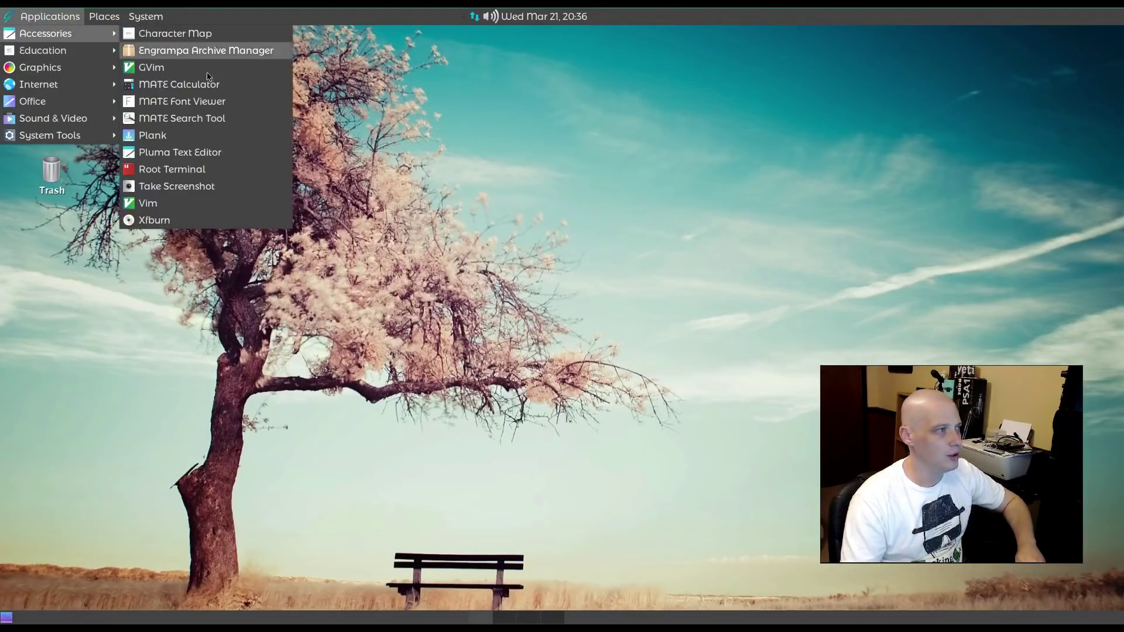
{"action": "left_click", "coordinate": [239, 176]}
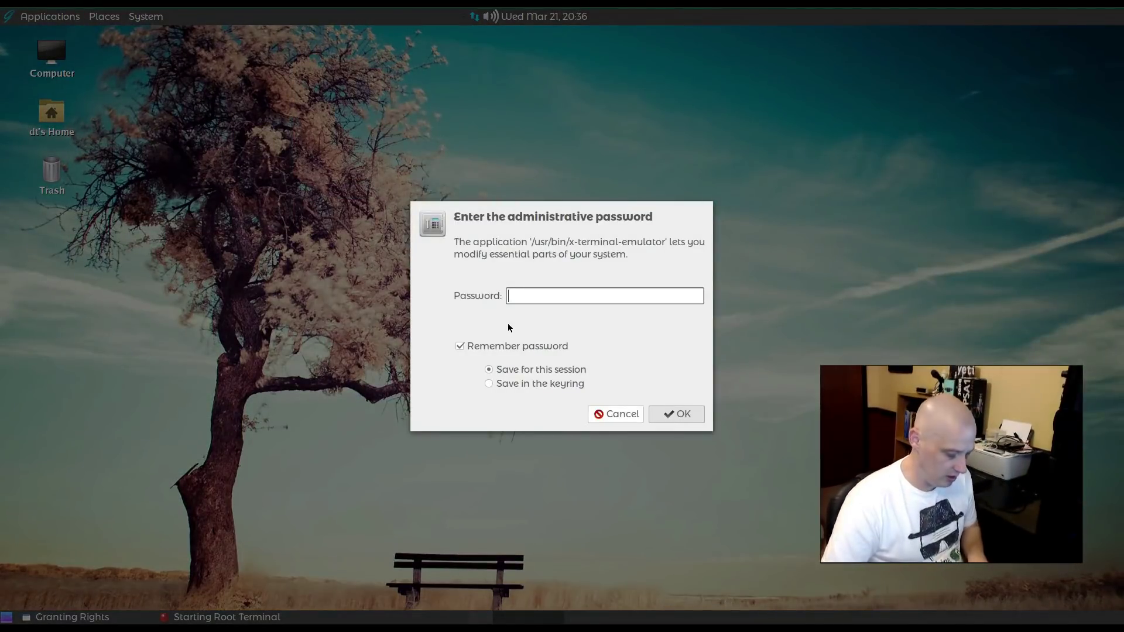
{"action": "key", "text": "Return"}
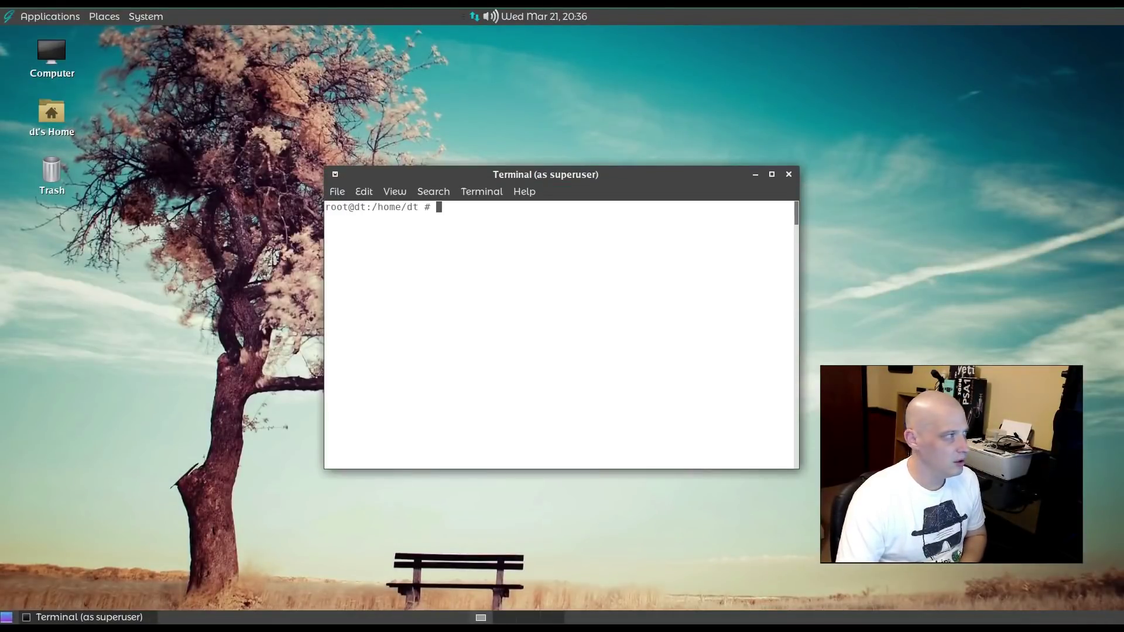
Step: View the terminal's About information and dismiss it
{"action": "left_click", "coordinate": [527, 195]}
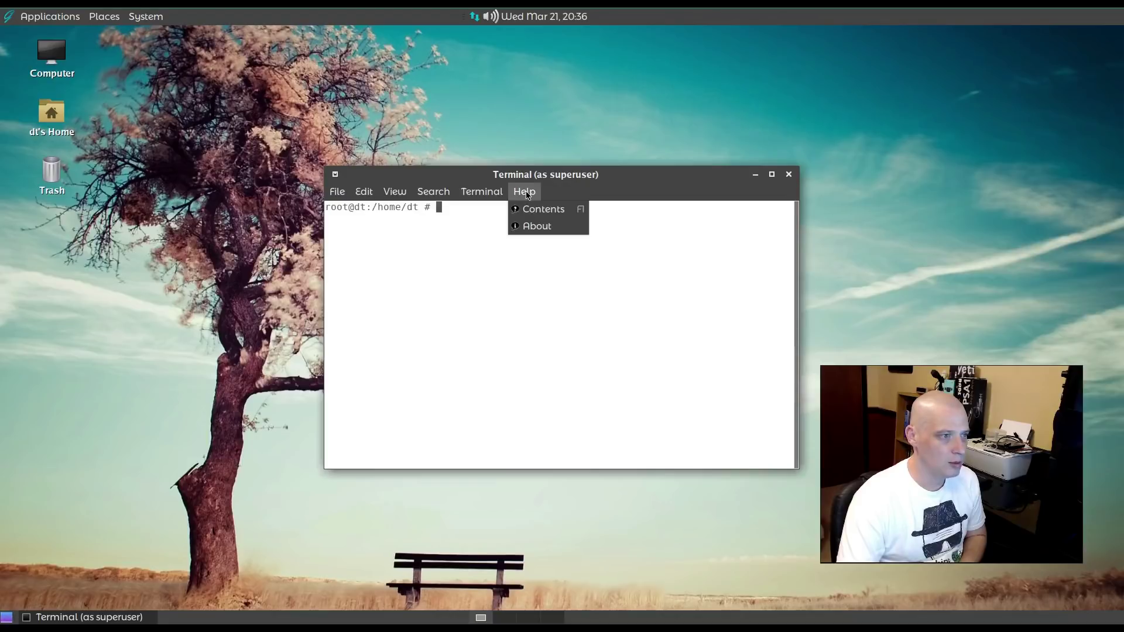
{"action": "left_click", "coordinate": [577, 232]}
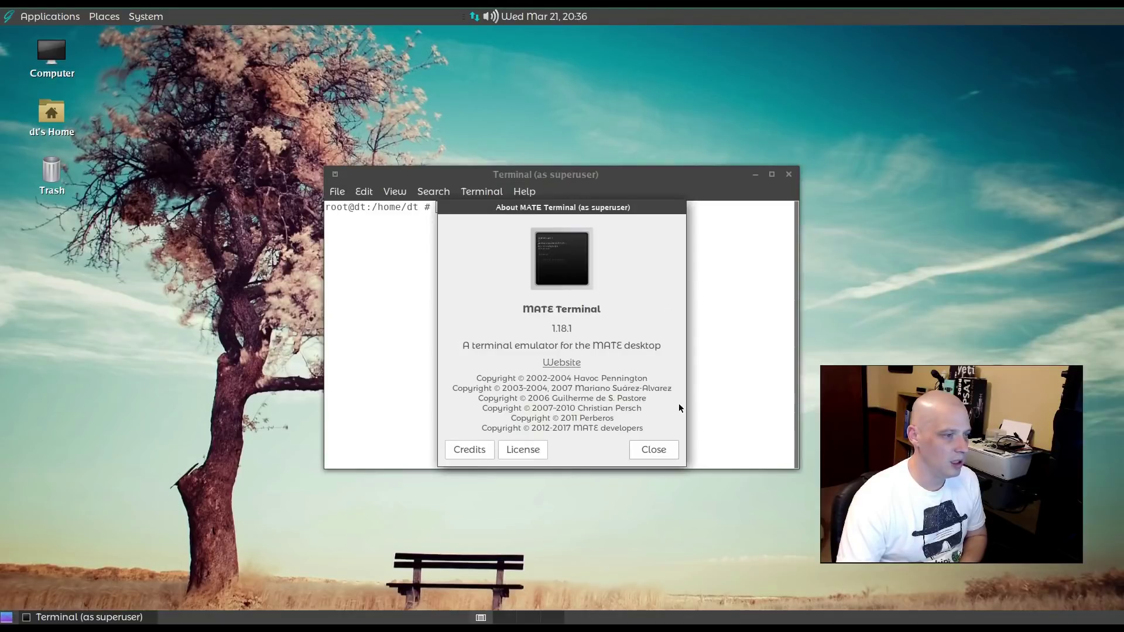
{"action": "left_click", "coordinate": [654, 450]}
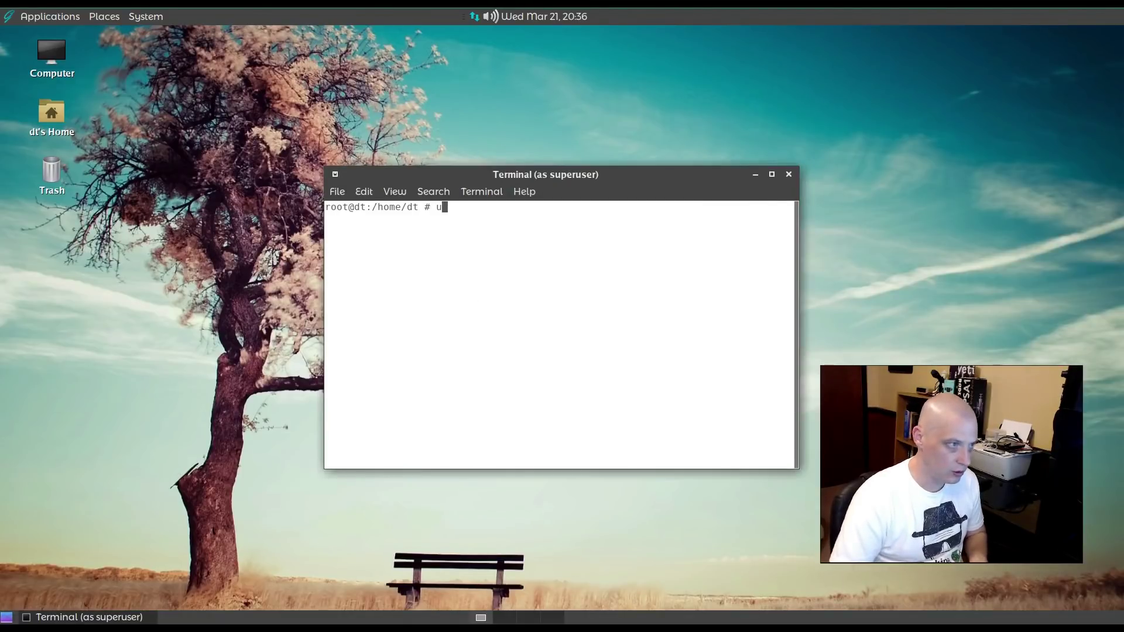
Step: Check the kernel release with uname -r and the full system information with uname -a, and close the terminal
{"action": "type", "text": "uname -r"}
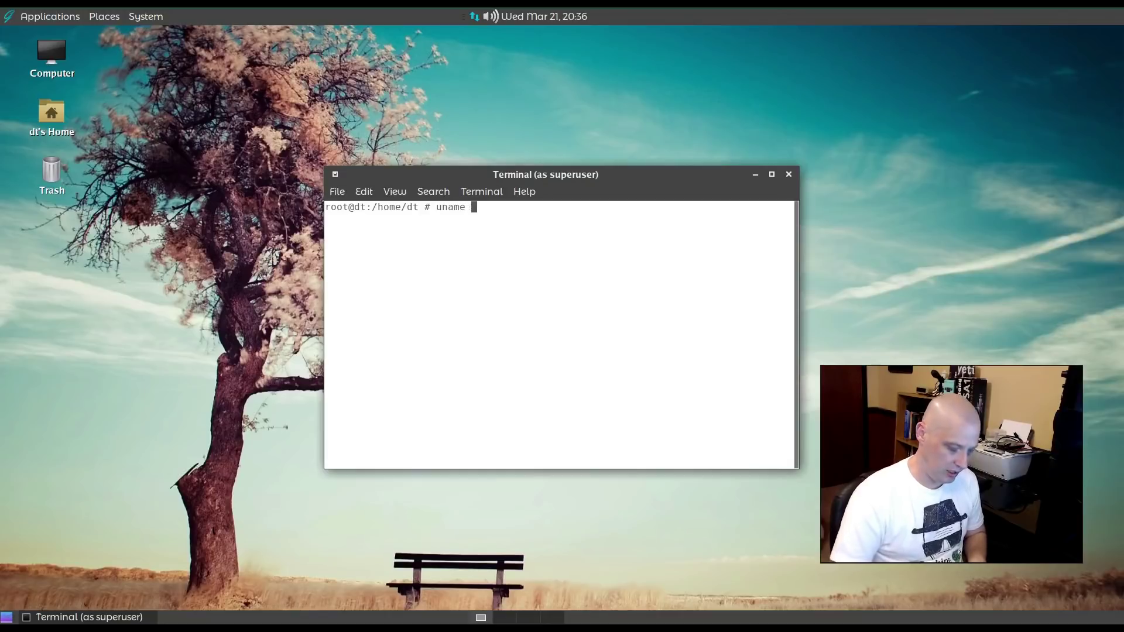
{"action": "key", "text": "Return"}
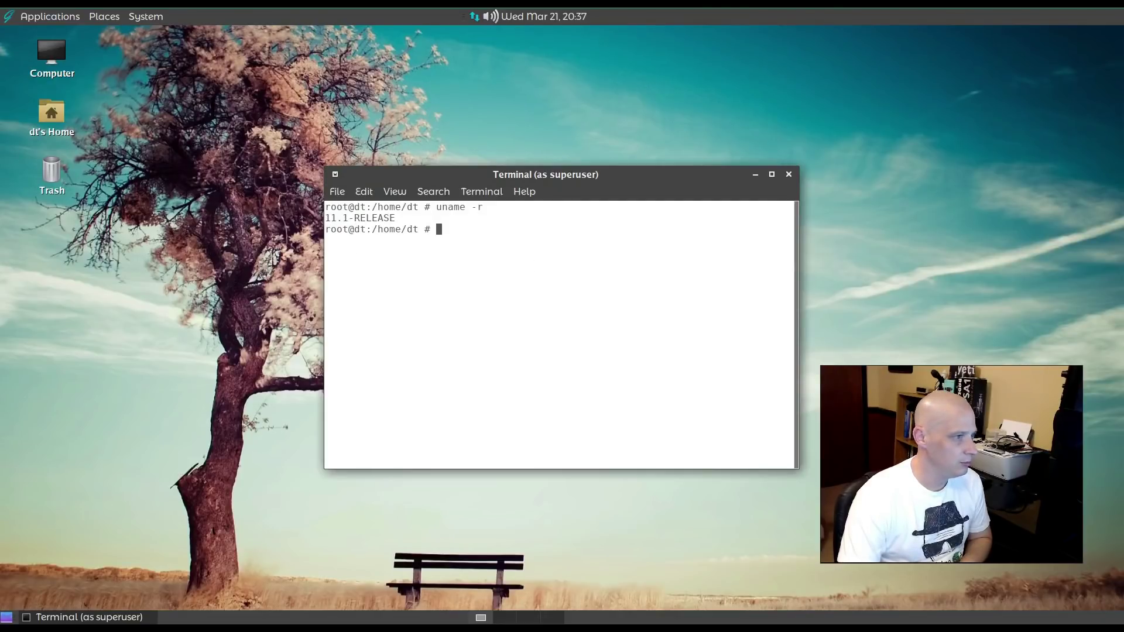
{"action": "type", "text": "uanme"}
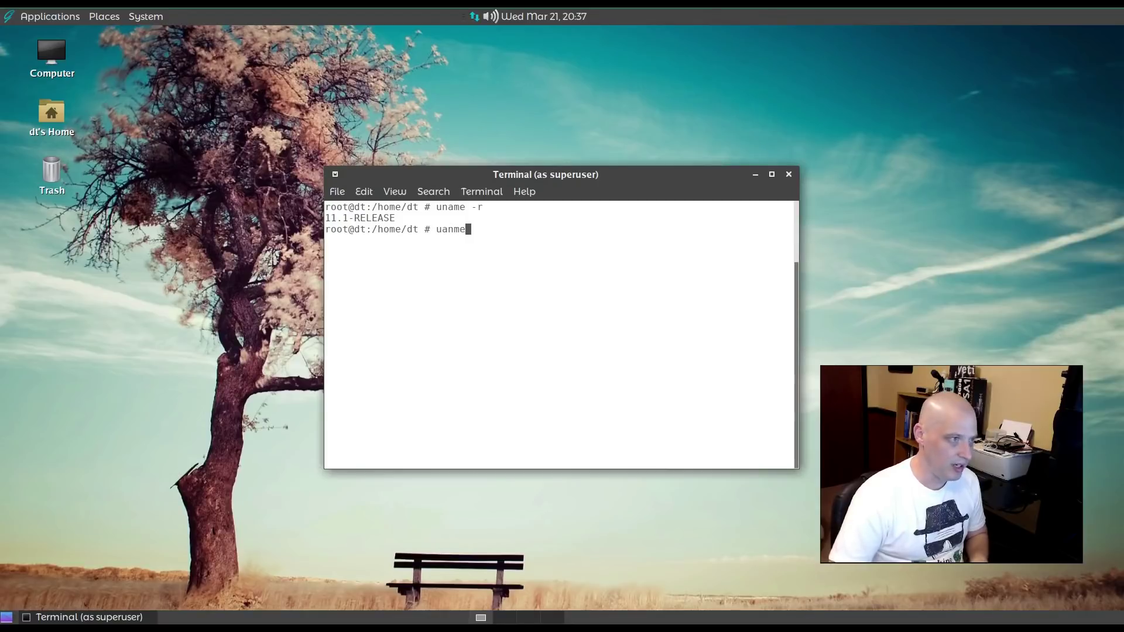
{"action": "key", "text": "BackSpace"}
{"action": "key", "text": "BackSpace"}
{"action": "key", "text": "BackSpace"}
{"action": "key", "text": "BackSpace"}
{"action": "key", "text": "BackSpace"}
{"action": "type", "text": "uname -a"}
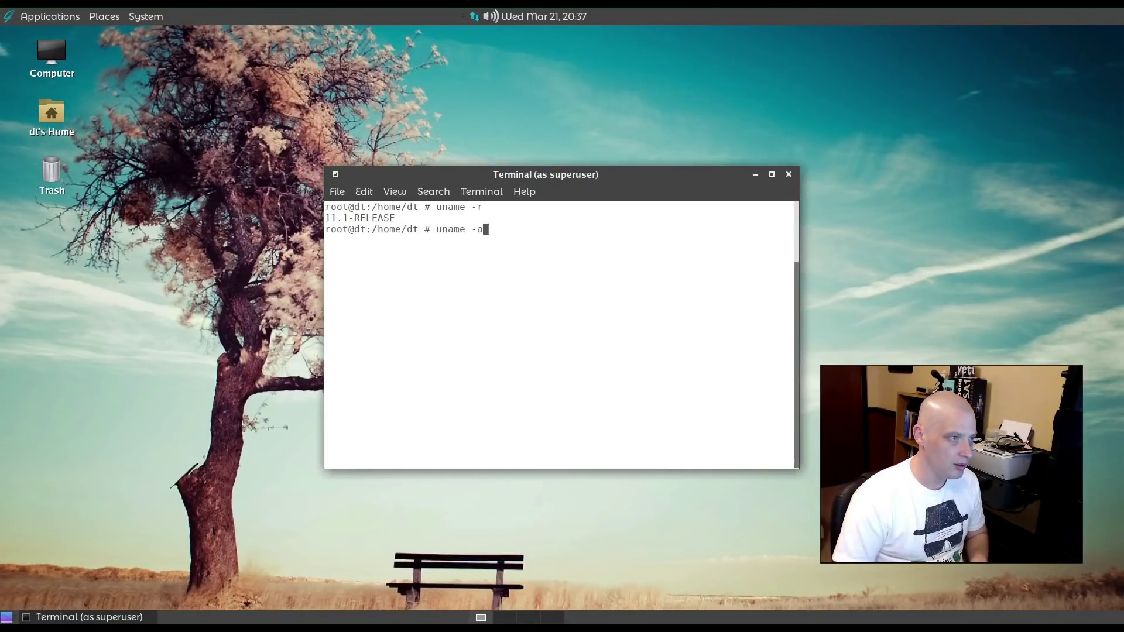
{"action": "key", "text": "Return"}
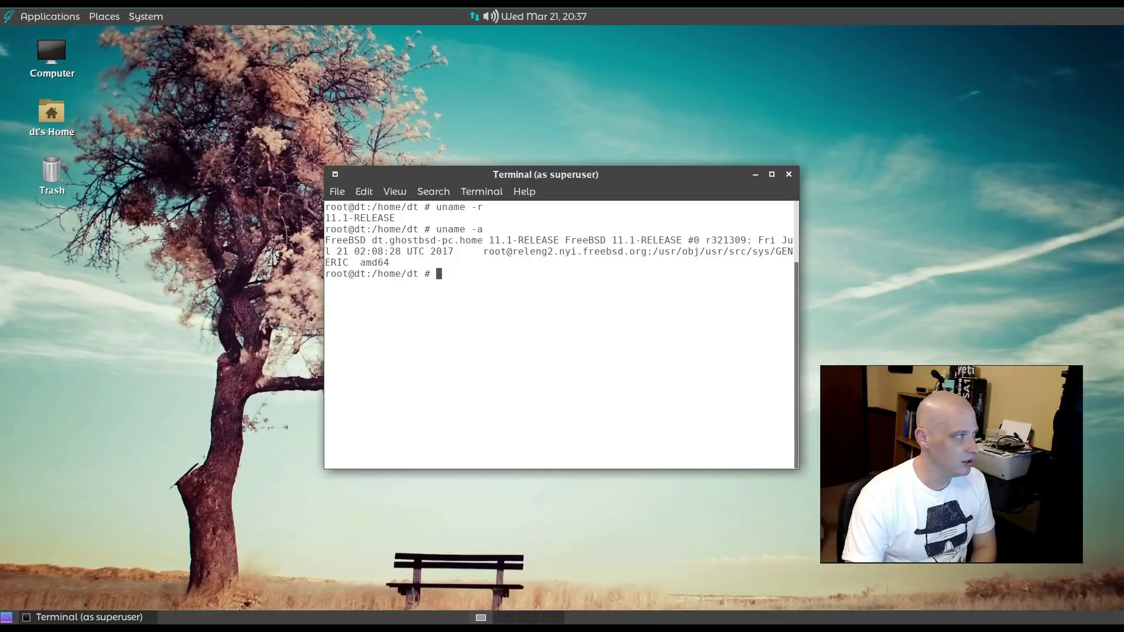
{"action": "key", "text": "alt+F4"}
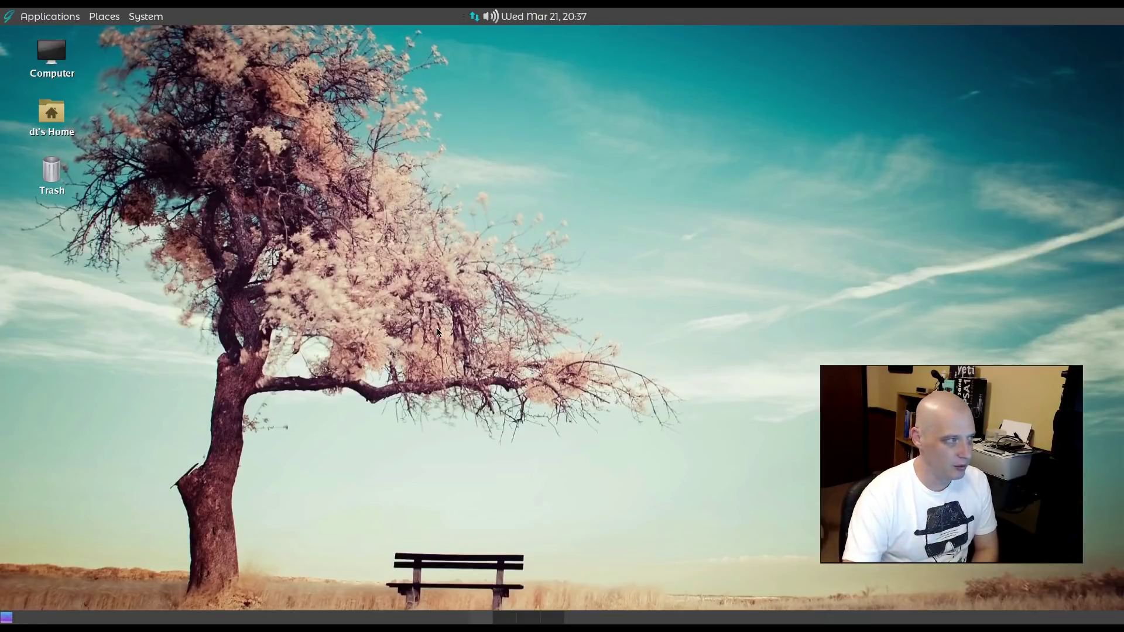
Step: Launch Vim from the Accessories applications, look at its empty buffer, and close it
{"action": "left_click", "coordinate": [38, 17]}
{"action": "left_click", "coordinate": [49, 16]}
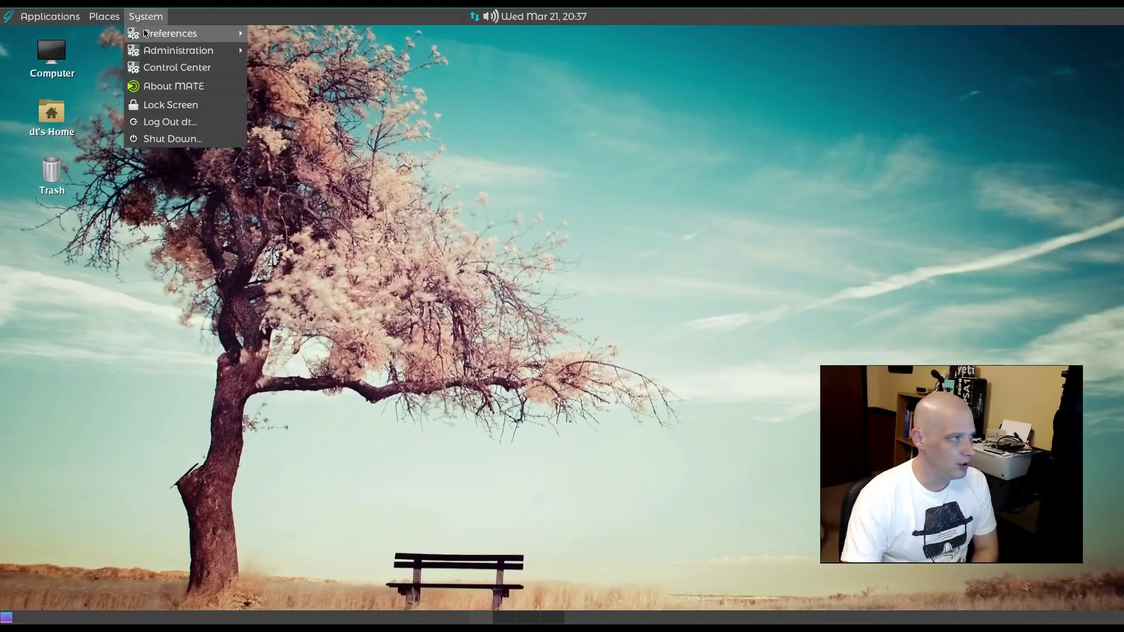
{"action": "left_click", "coordinate": [49, 16]}
{"action": "mouse_move", "coordinate": [96, 50]}
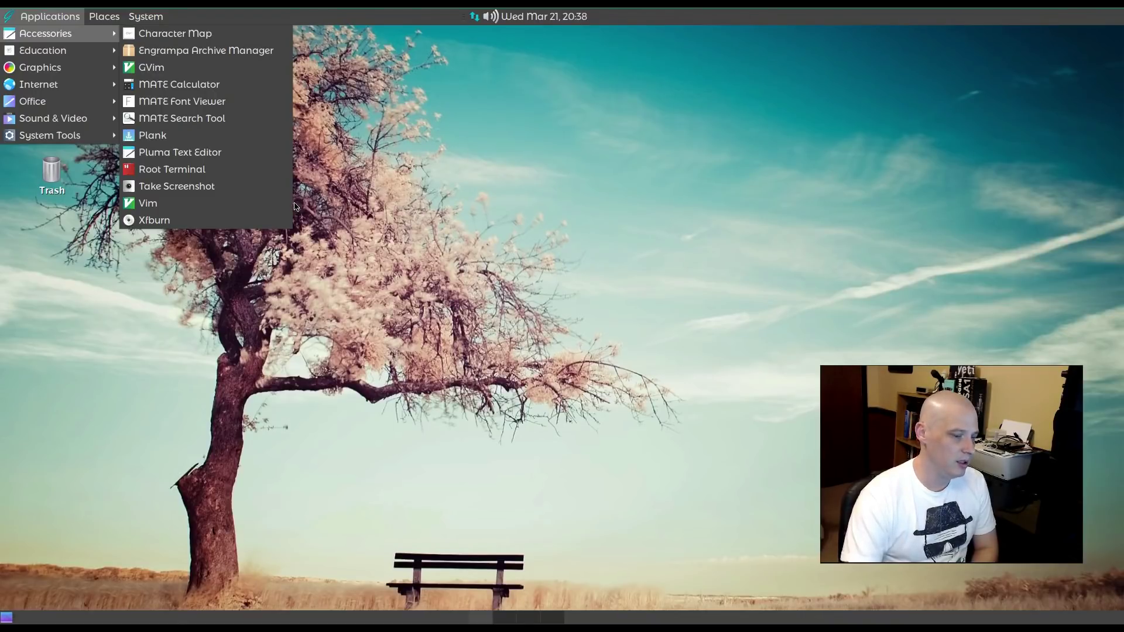
{"action": "left_click", "coordinate": [261, 205]}
{"action": "left_click", "coordinate": [555, 262]}
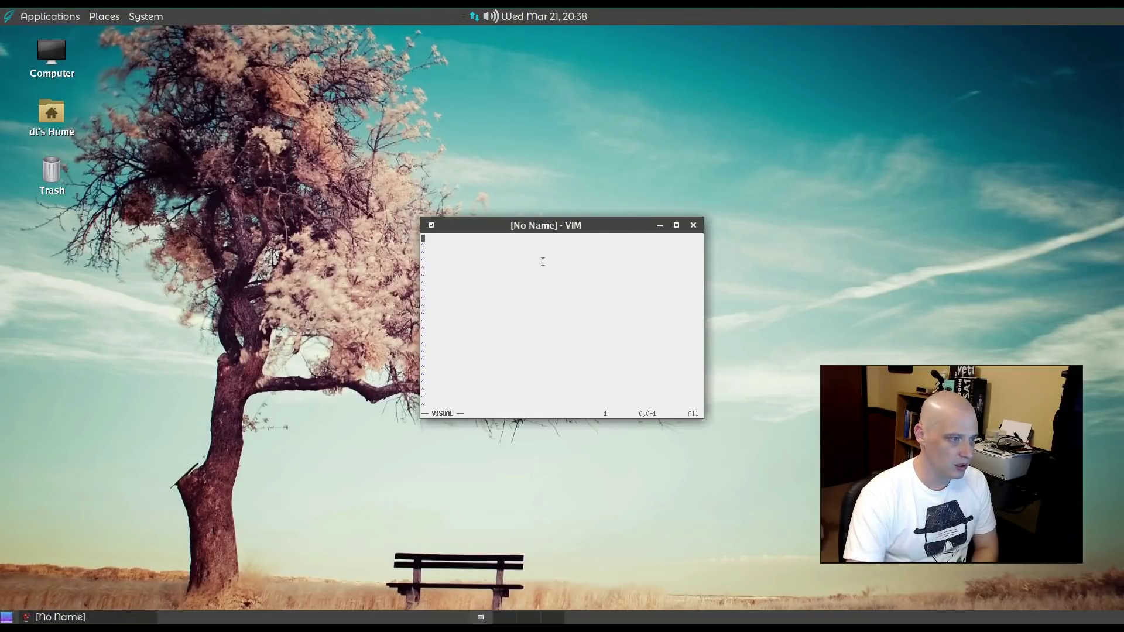
{"action": "left_click", "coordinate": [693, 225]}
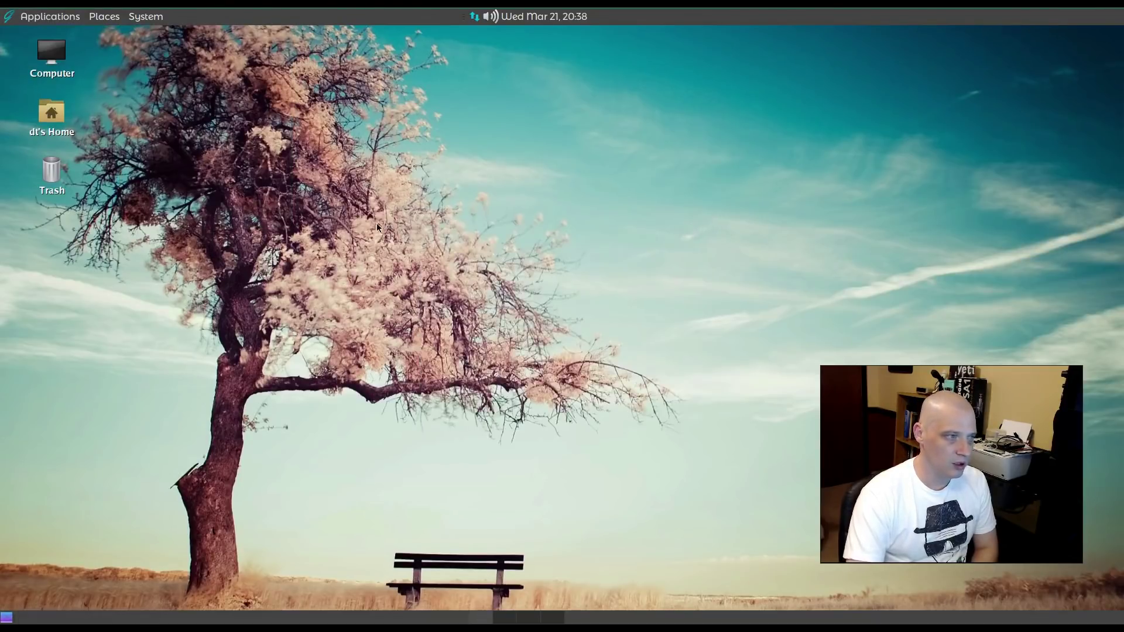
Step: Launch Xfburn from the Accessories applications, dismiss its burner notice, and close the program
{"action": "left_click", "coordinate": [44, 16]}
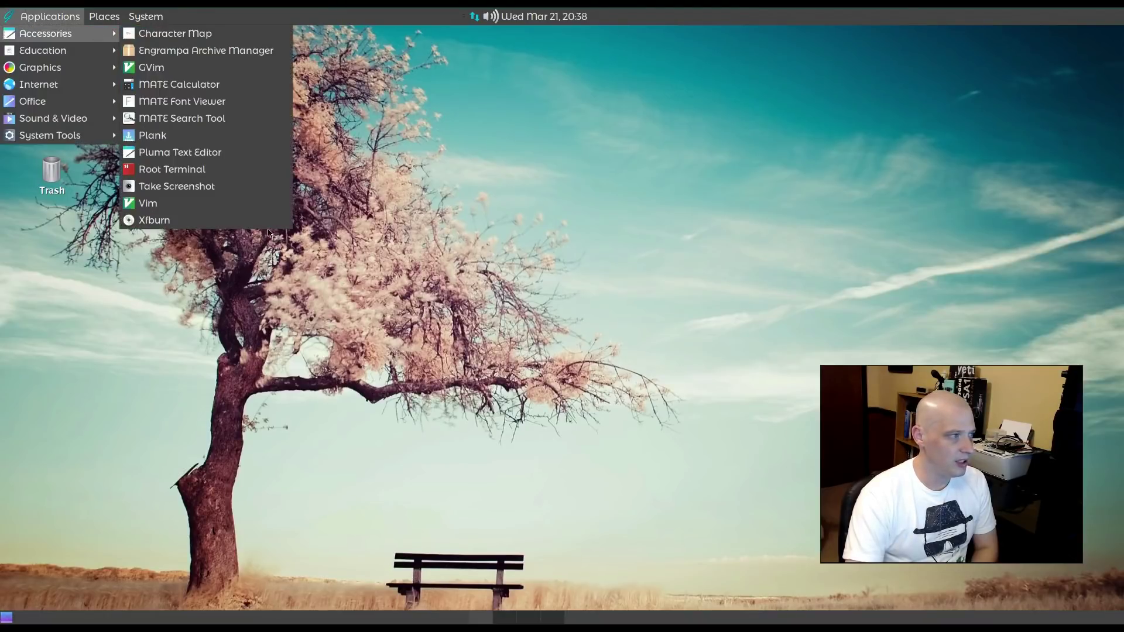
{"action": "left_click", "coordinate": [261, 221]}
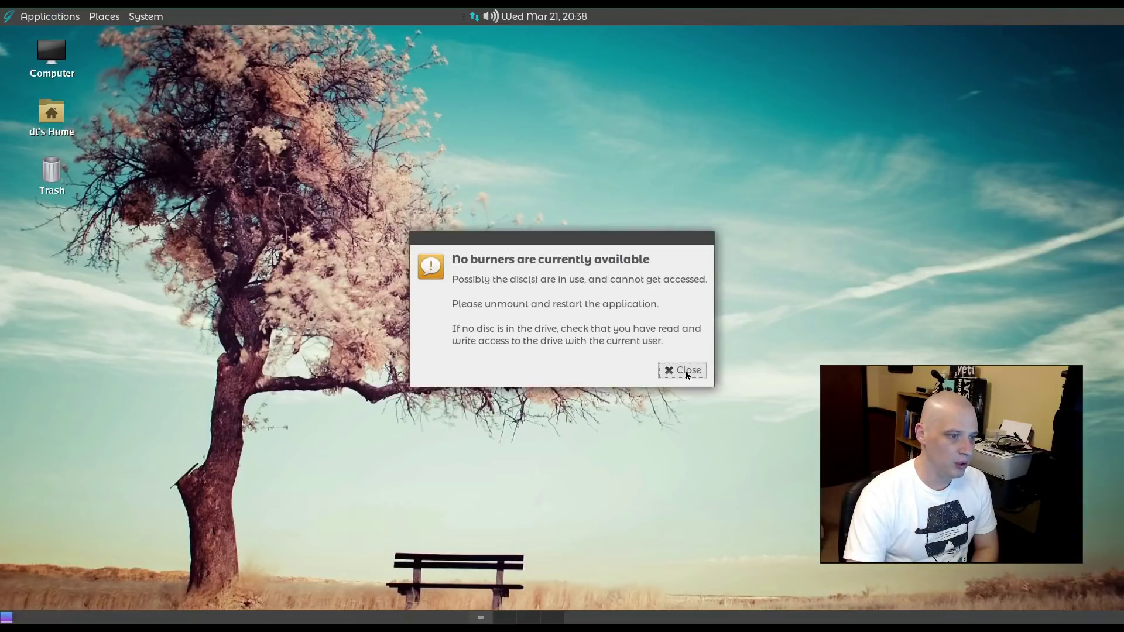
{"action": "left_click", "coordinate": [686, 371]}
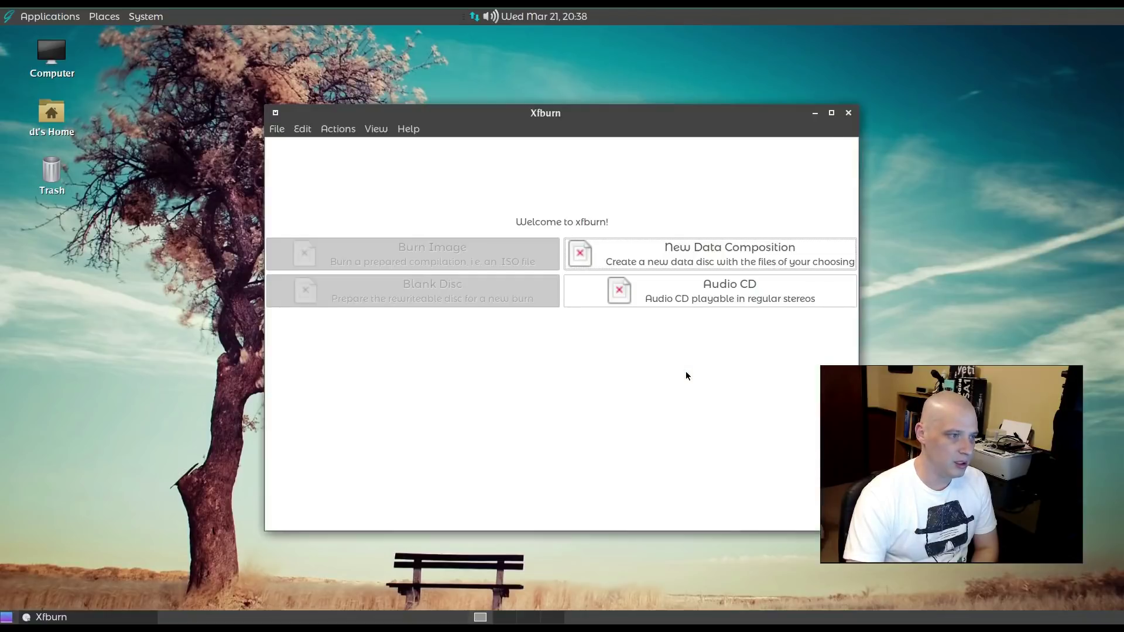
{"action": "left_click", "coordinate": [848, 114]}
Step: Open MATE Color Selection from the Graphics applications, look it over, and close it
{"action": "left_click", "coordinate": [65, 15]}
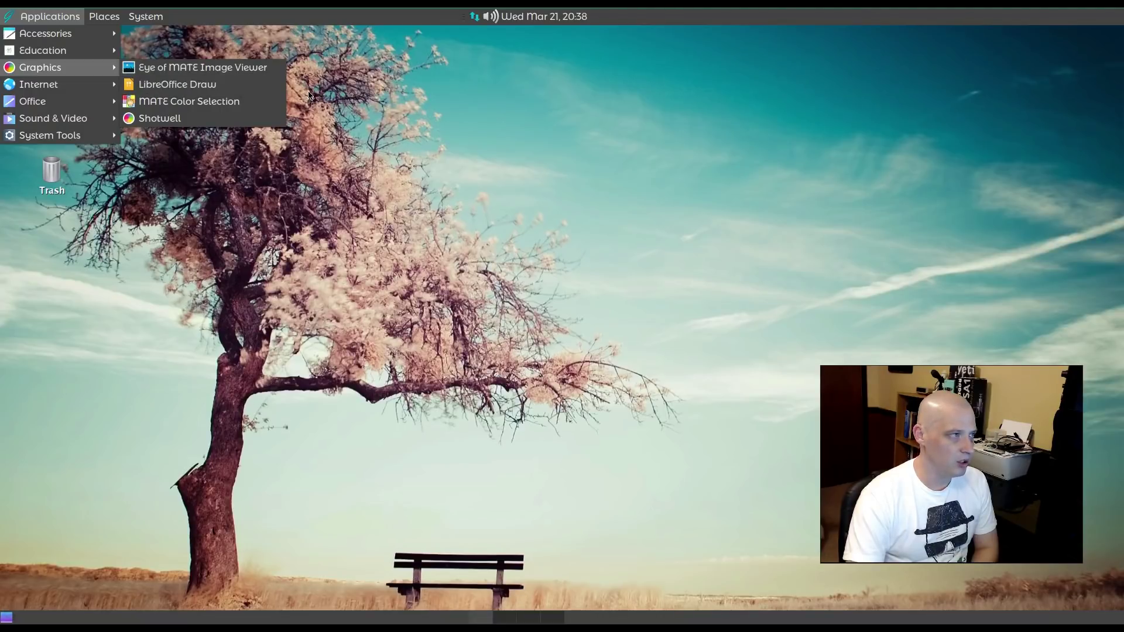
{"action": "left_click", "coordinate": [265, 108]}
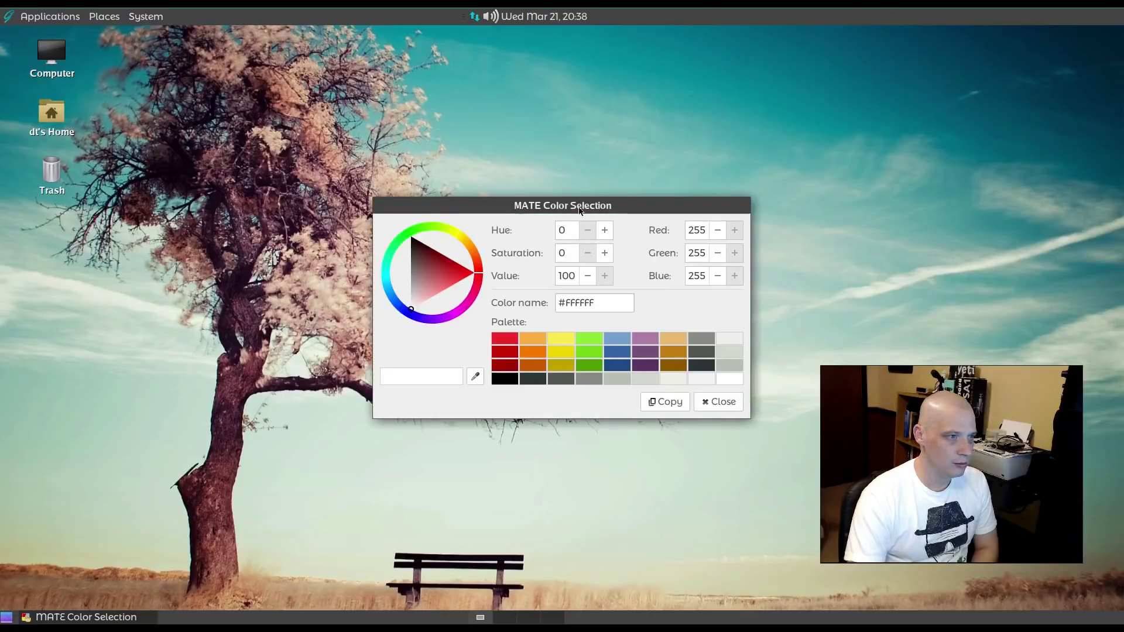
{"action": "key", "text": "alt+F4"}
Step: Launch Shotwell from the Graphics applications, dismiss its welcome message, look at the empty photo library, and close the program
{"action": "left_click", "coordinate": [47, 16]}
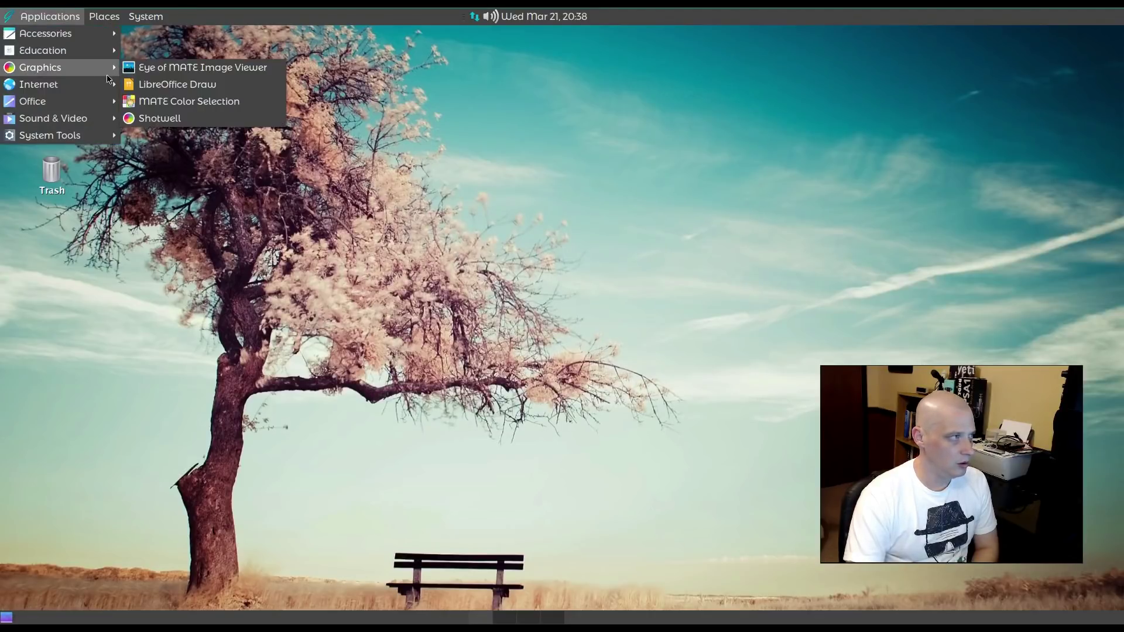
{"action": "left_click", "coordinate": [252, 119]}
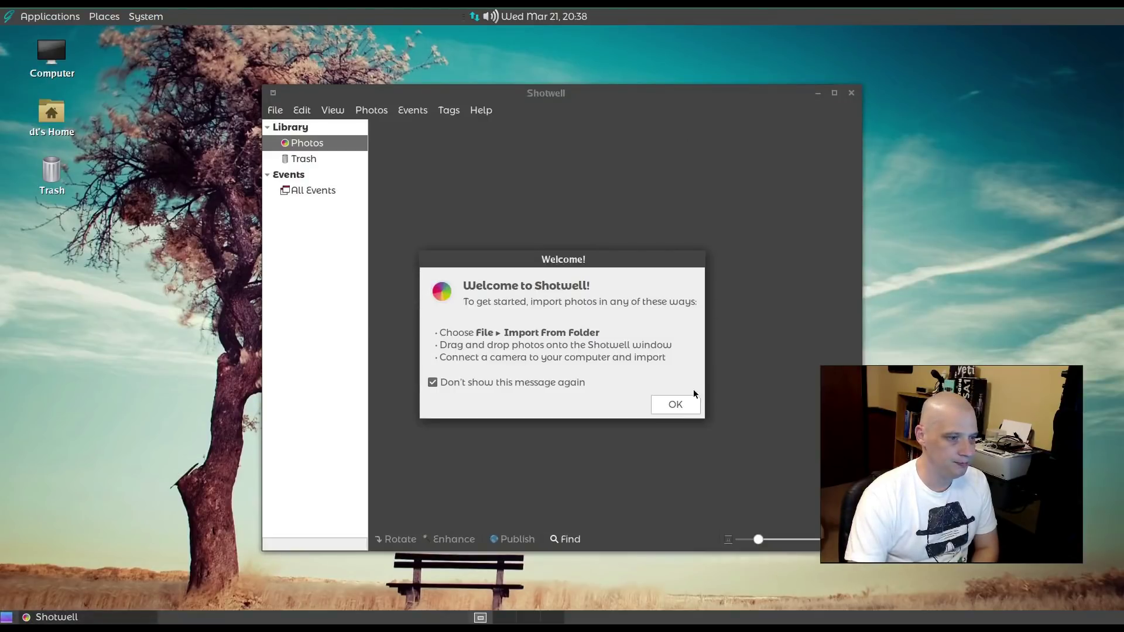
{"action": "left_click", "coordinate": [682, 404]}
{"action": "left_click_drag", "start_coordinate": [729, 97], "coordinate": [593, 94]}
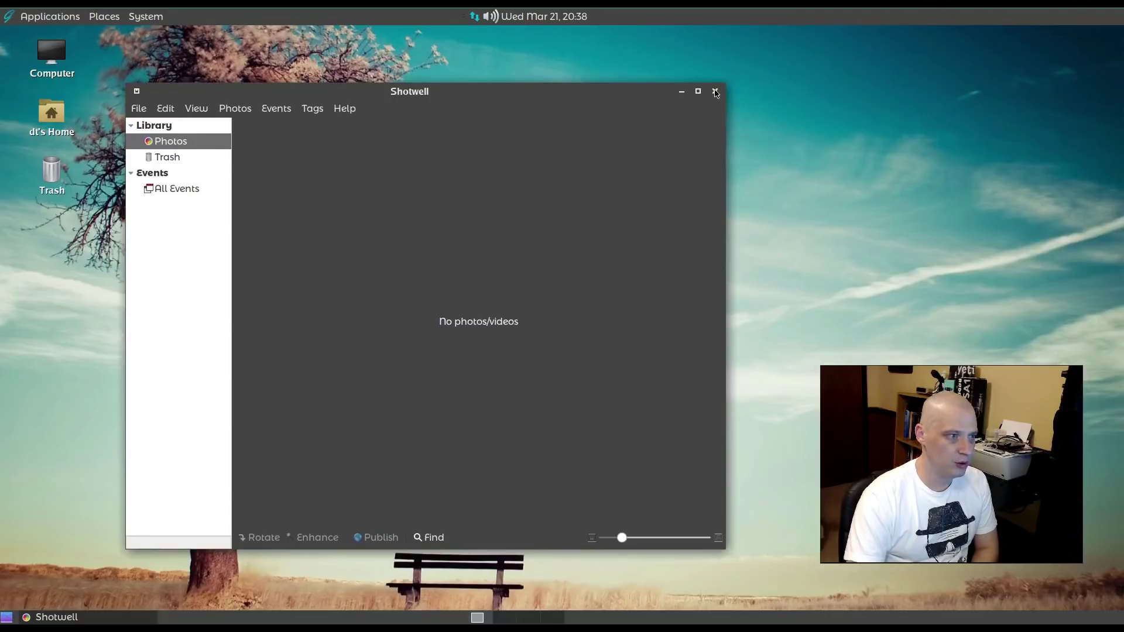
{"action": "left_click", "coordinate": [716, 92]}
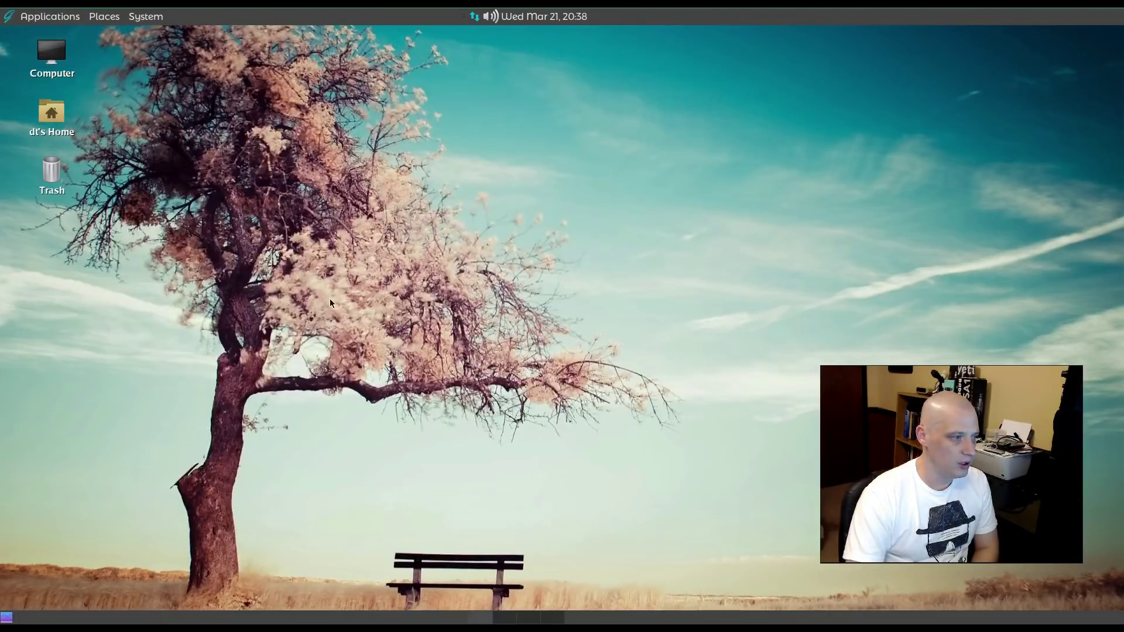
Step: Launch Firefox from the Internet applications, follow its Update Now notice, and look over the available platform versions on the download page
{"action": "left_click", "coordinate": [50, 18]}
{"action": "mouse_move", "coordinate": [104, 91]}
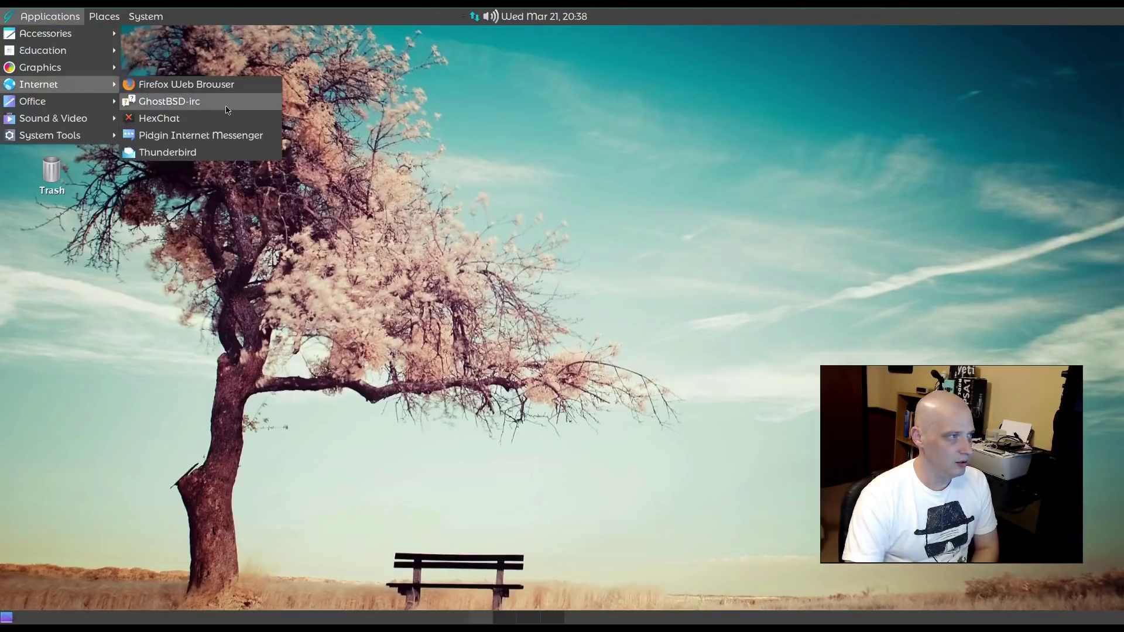
{"action": "left_click", "coordinate": [253, 85]}
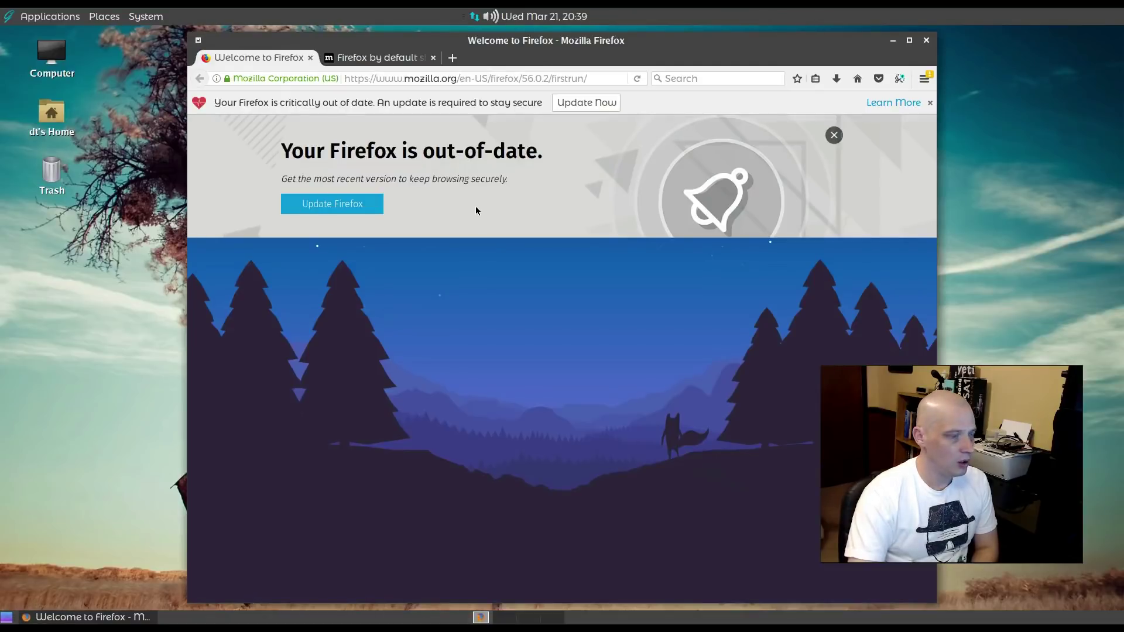
{"action": "left_click_drag", "start_coordinate": [580, 59], "coordinate": [486, 60]}
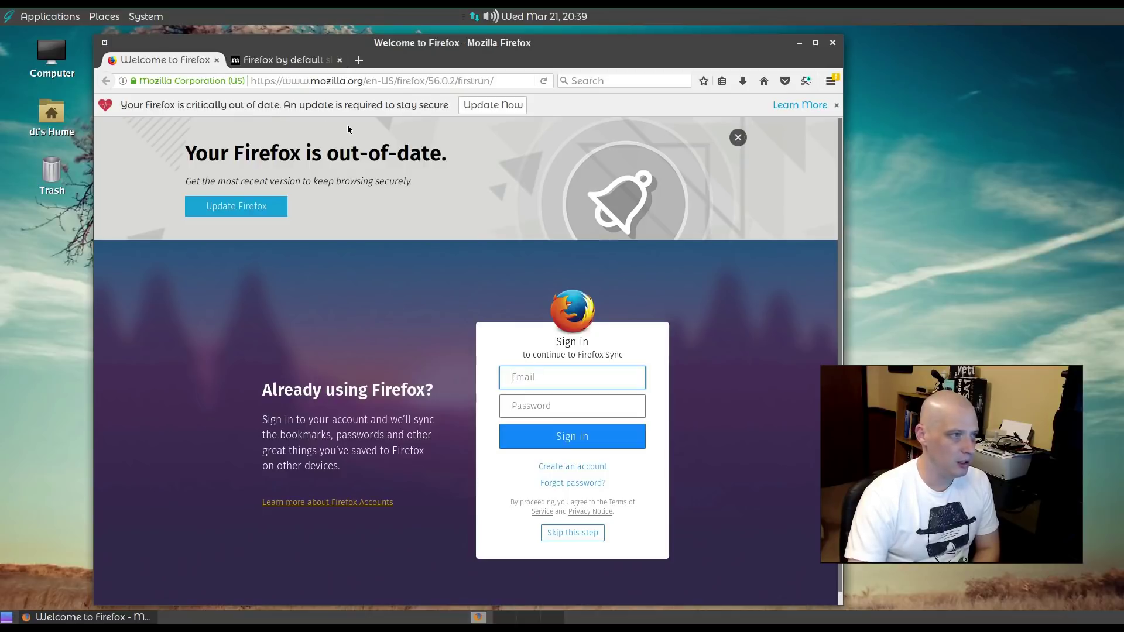
{"action": "left_click", "coordinate": [500, 104]}
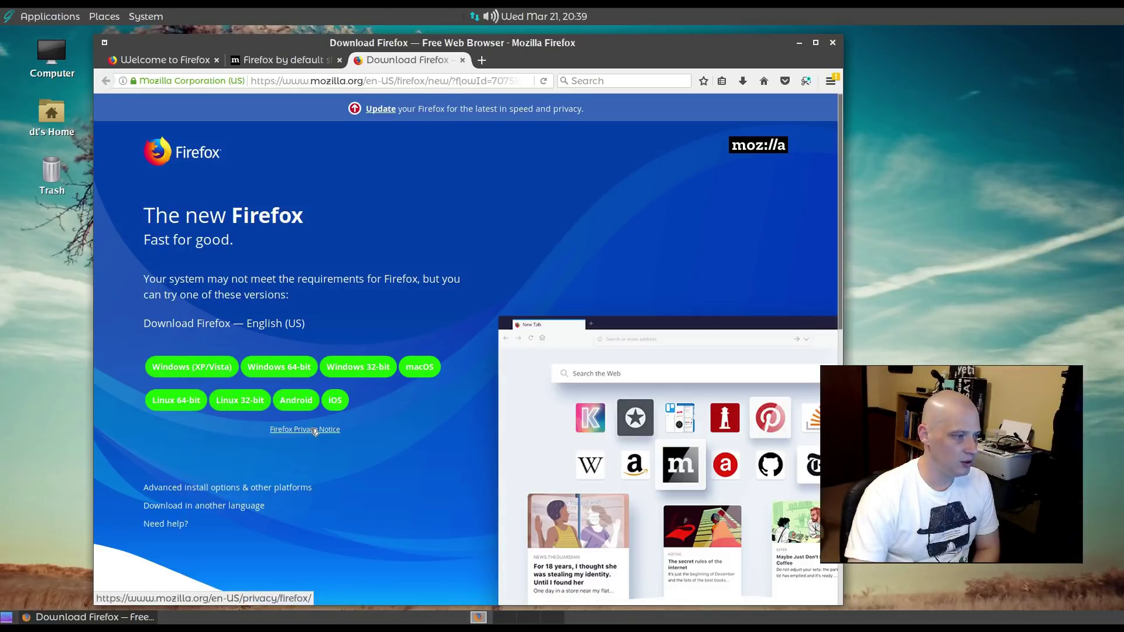
{"action": "scroll", "coordinate": [338, 395], "scroll_direction": "down", "scroll_amount": 5}
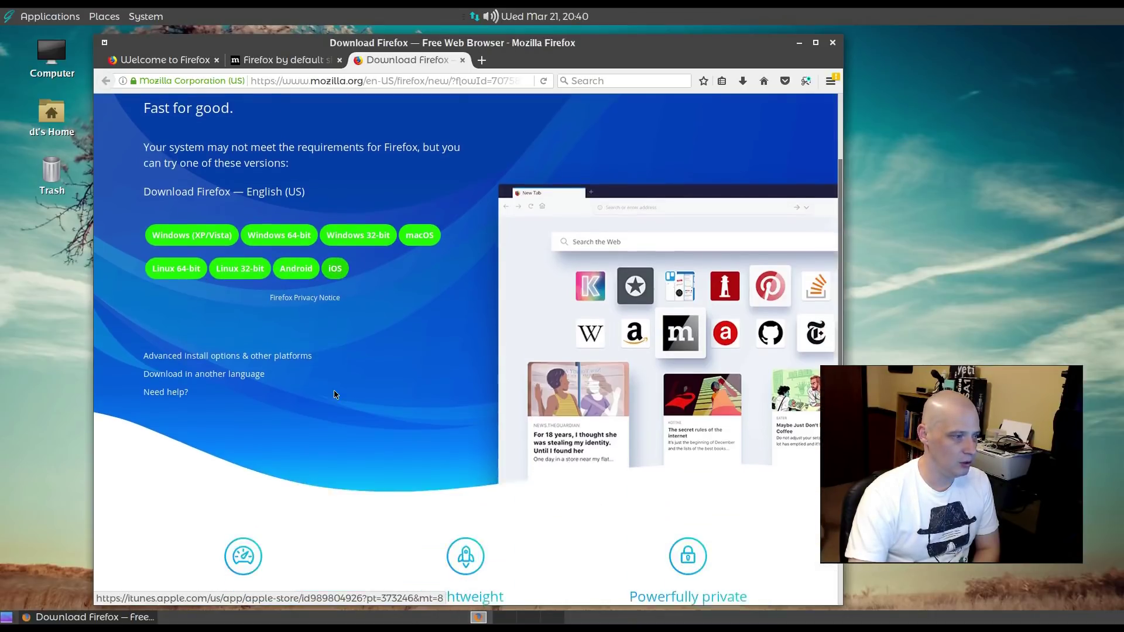
{"action": "scroll", "coordinate": [333, 394], "scroll_direction": "up", "scroll_amount": 5}
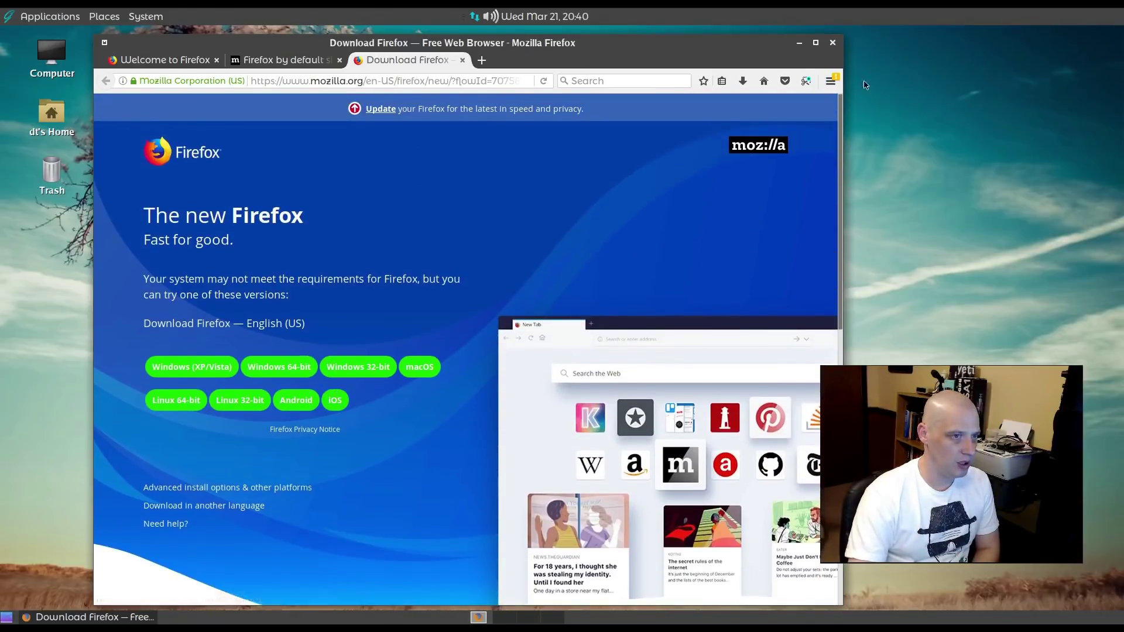
Step: Open the Firefox Preferences, look at the General settings, and close the preferences page
{"action": "left_click", "coordinate": [830, 81]}
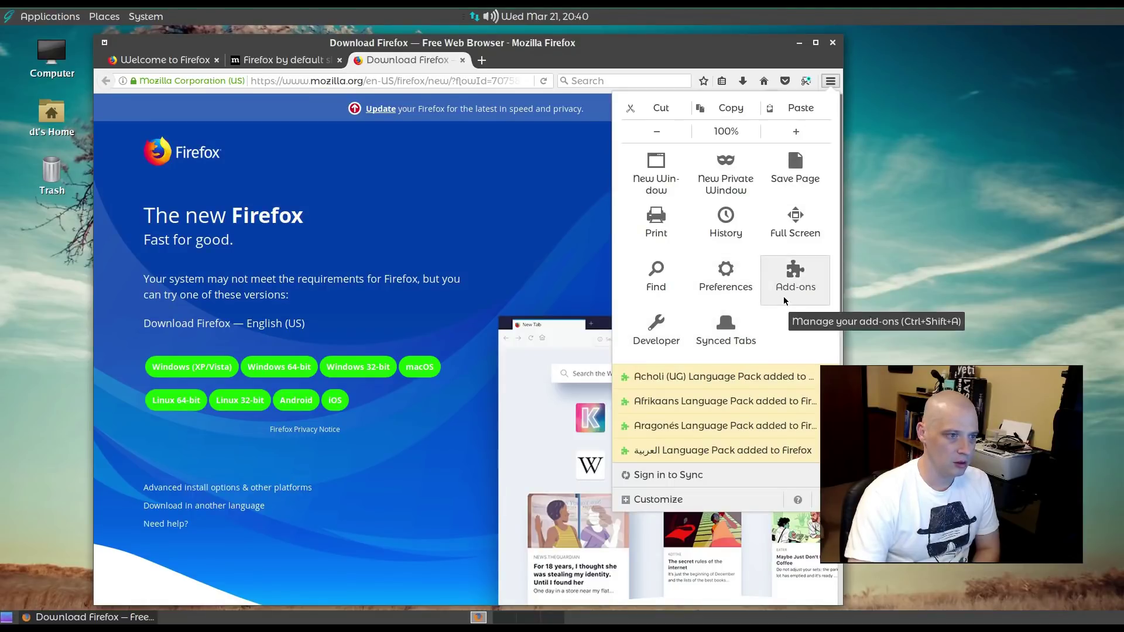
{"action": "left_click", "coordinate": [745, 283]}
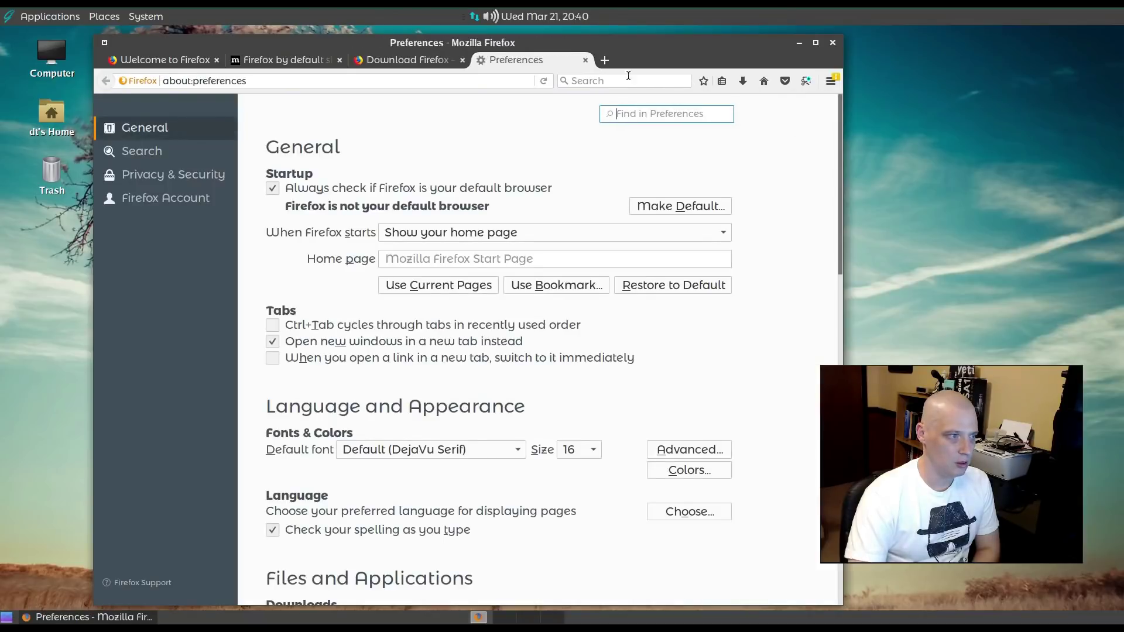
{"action": "left_click", "coordinate": [585, 59]}
Step: Check the browser version in the About Mozilla Firefox window, close the window, and quit Firefox
{"action": "left_click", "coordinate": [830, 81]}
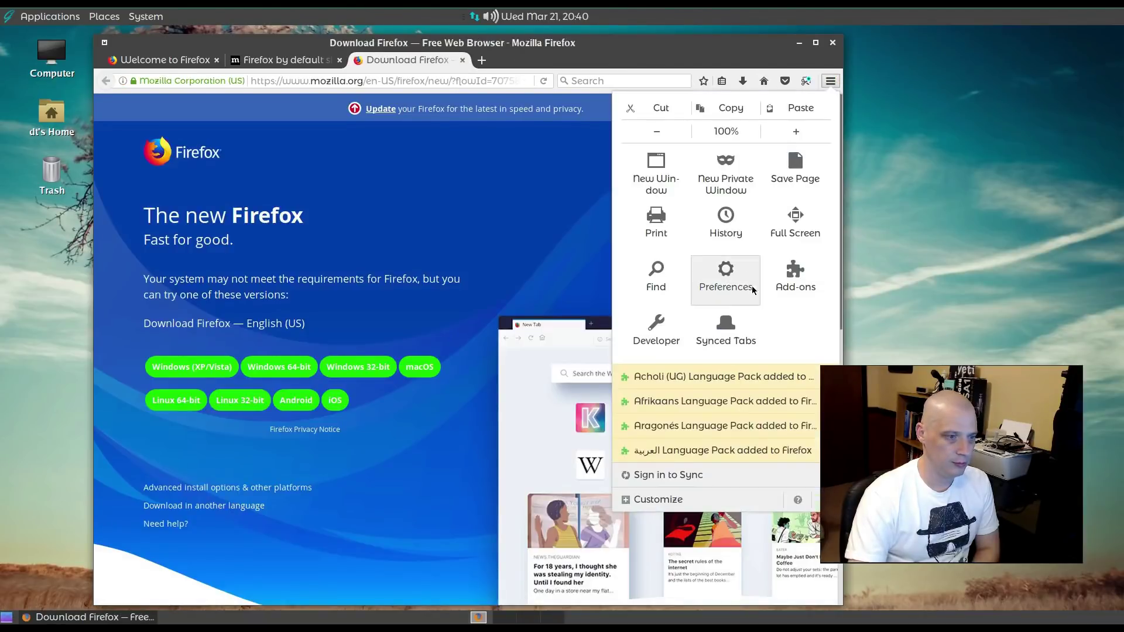
{"action": "left_click", "coordinate": [797, 499]}
{"action": "left_click", "coordinate": [705, 252]}
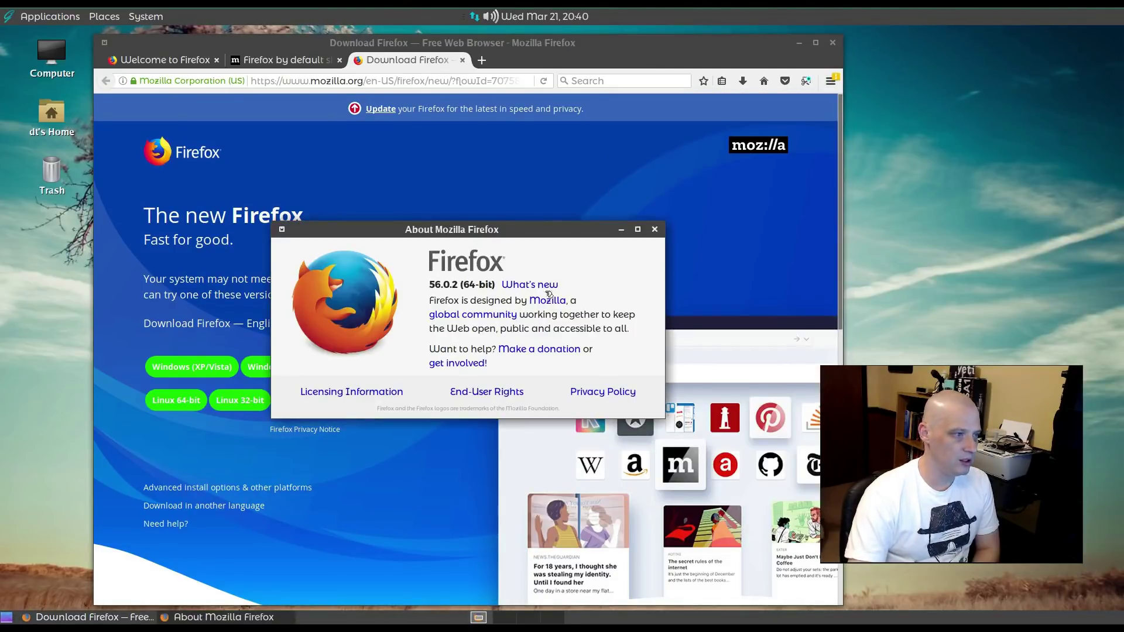
{"action": "left_click", "coordinate": [654, 230]}
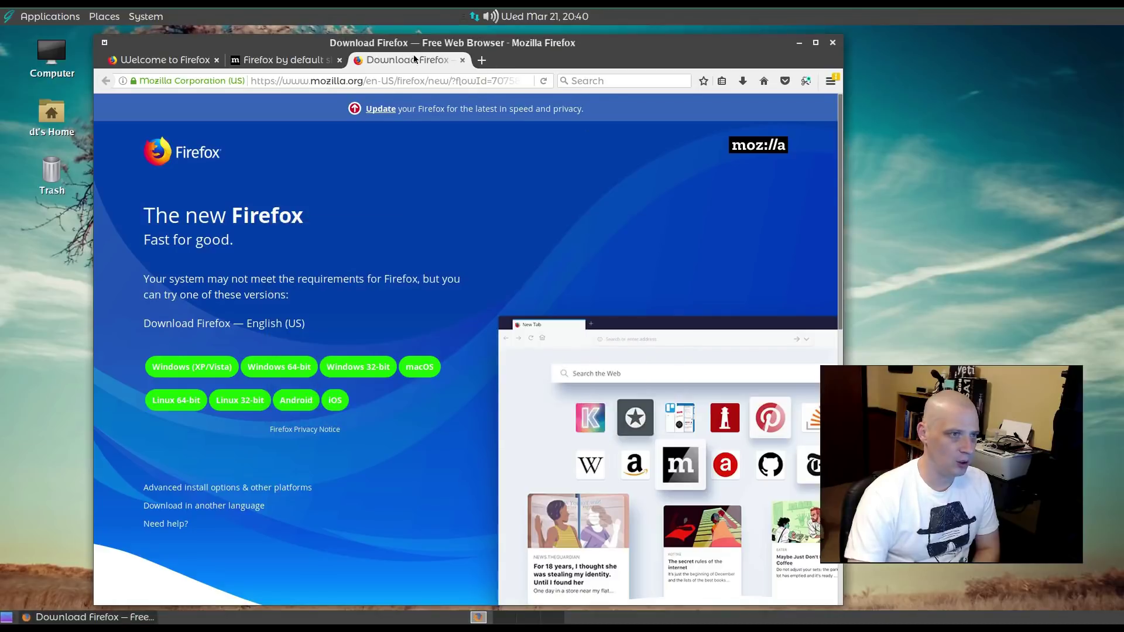
{"action": "key", "text": "ctrl+q"}
Step: Launch GhostBSD-irc from the Internet applications, watch HexChat connect to freenode and join #ghostbsd, and quit the chat client
{"action": "left_click", "coordinate": [49, 16]}
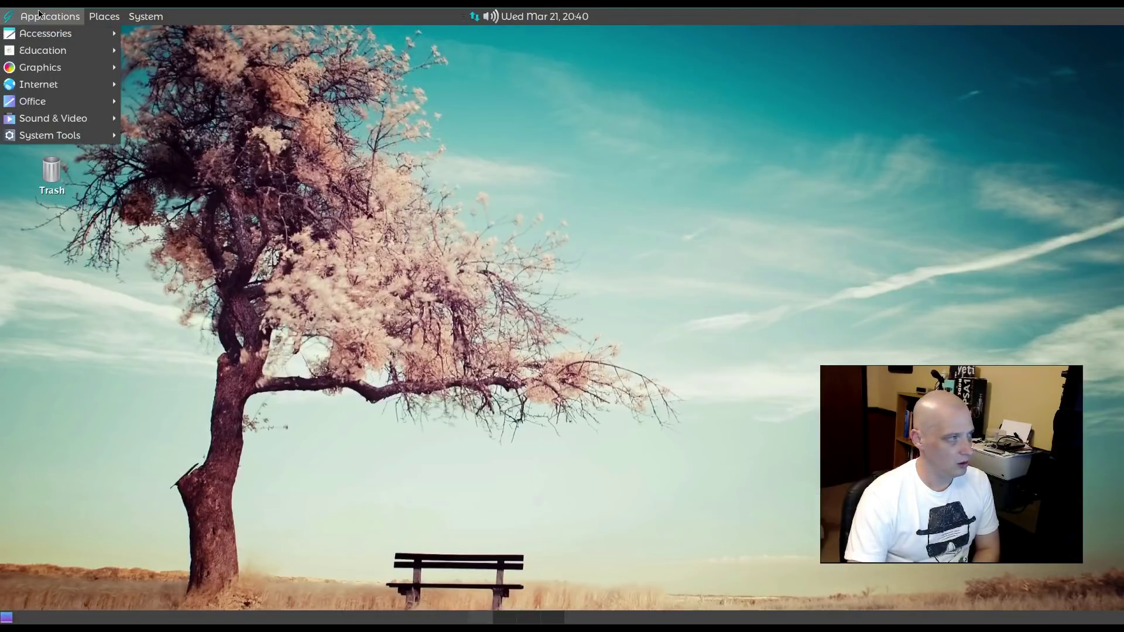
{"action": "mouse_move", "coordinate": [111, 85]}
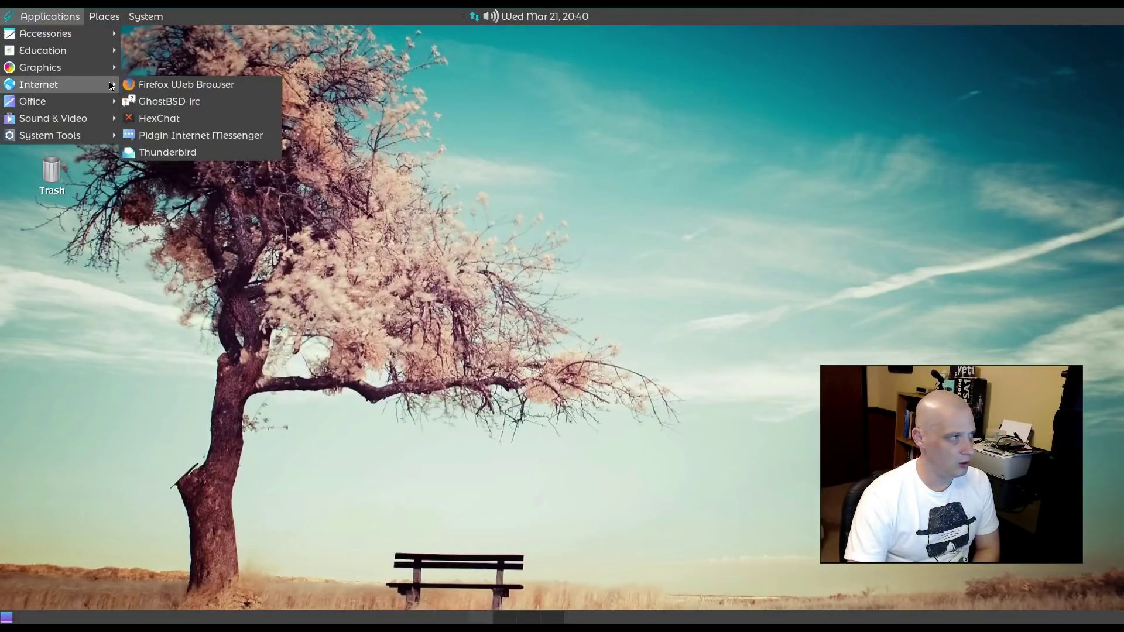
{"action": "left_click", "coordinate": [267, 106]}
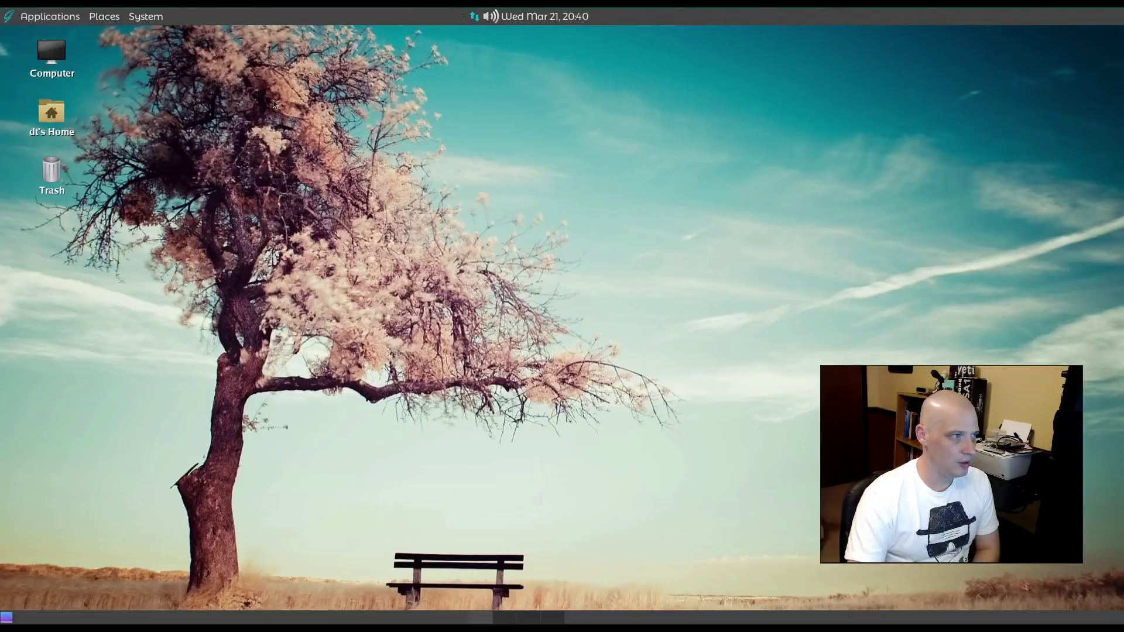
{"action": "left_click", "coordinate": [610, 350]}
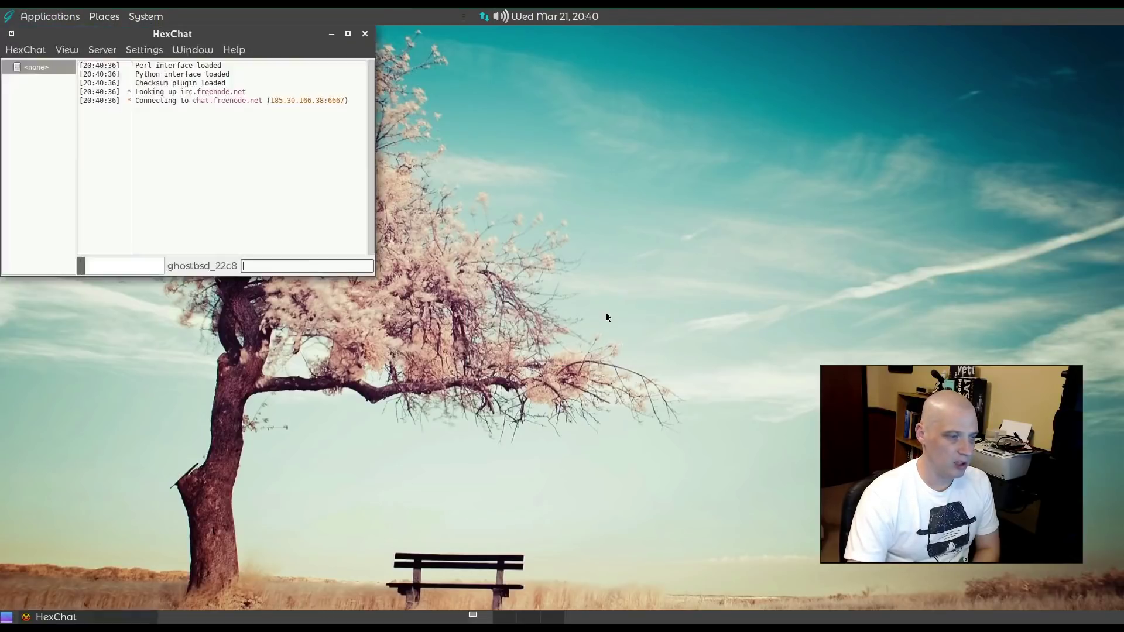
{"action": "left_click_drag", "start_coordinate": [266, 40], "coordinate": [524, 226]}
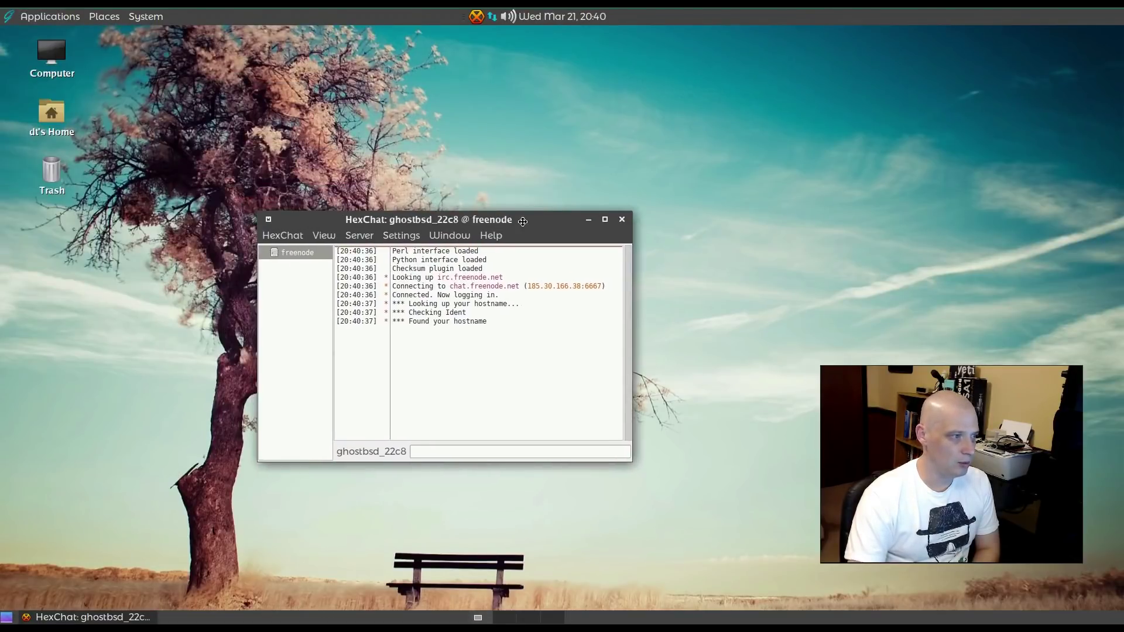
{"action": "left_click", "coordinate": [633, 213]}
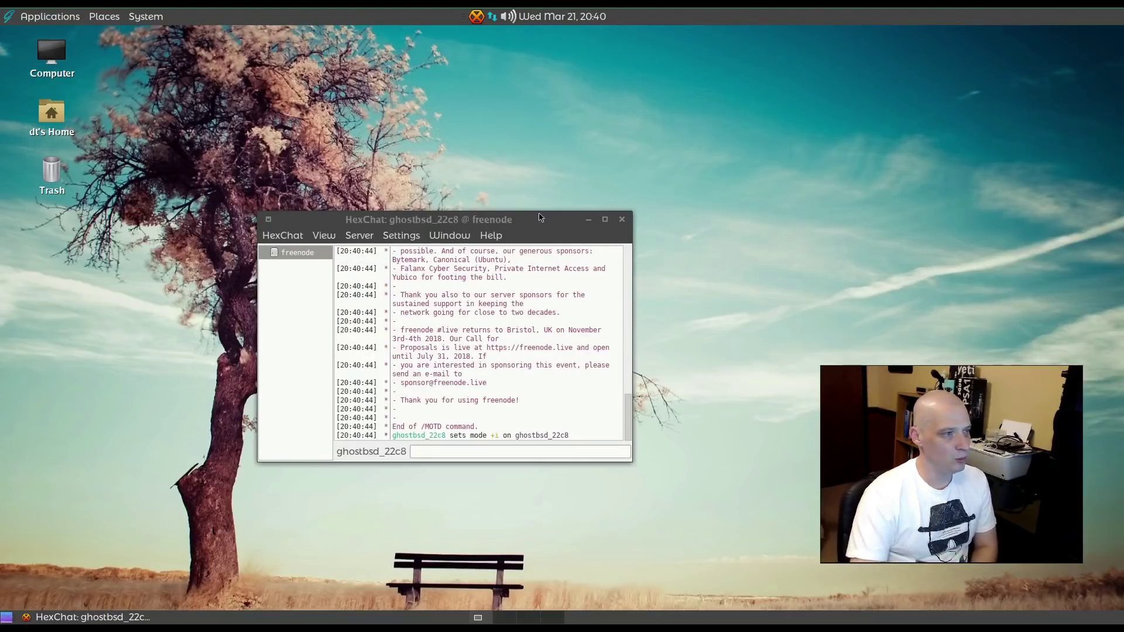
{"action": "left_click", "coordinate": [622, 220]}
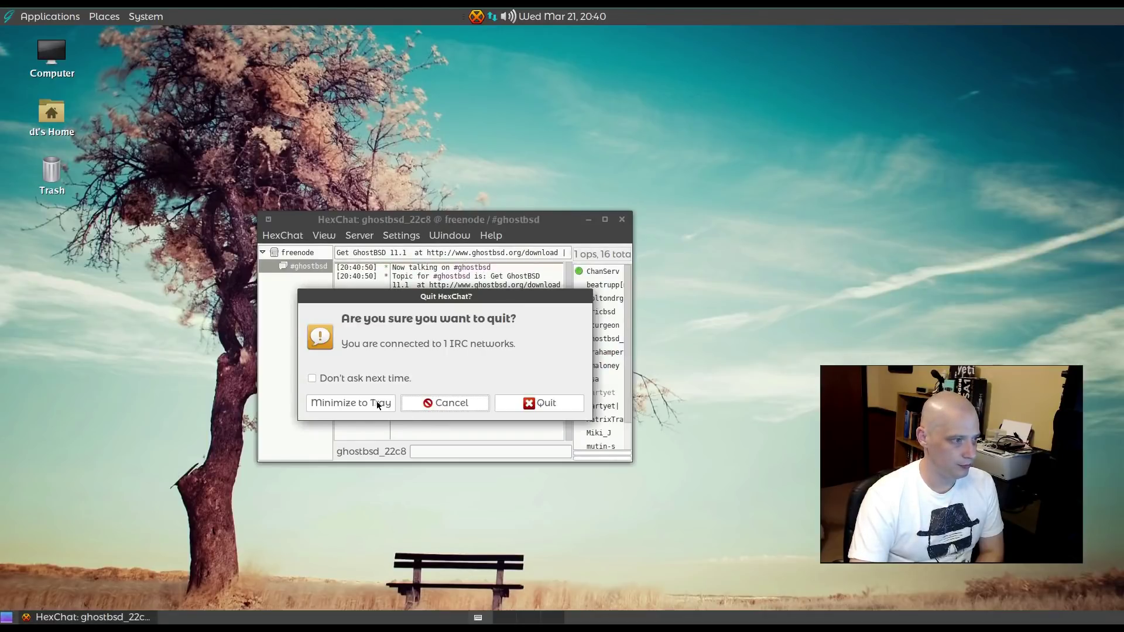
{"action": "left_click", "coordinate": [546, 404]}
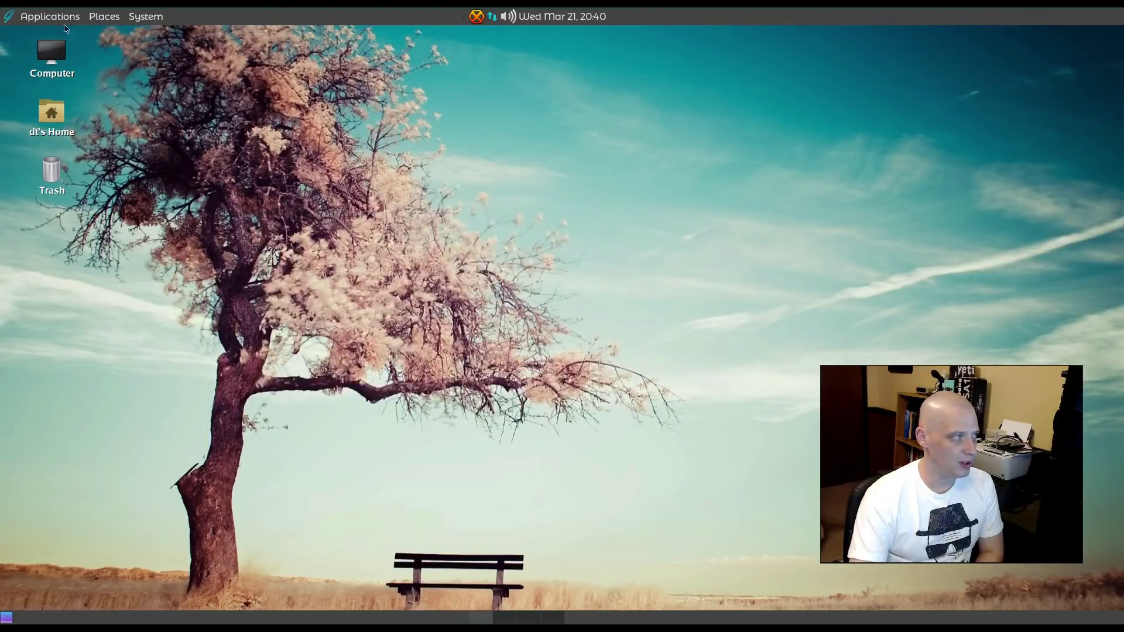
Step: Launch LibreOffice Writer from the Office applications, check its version in the About LibreOffice dialog, and close the program
{"action": "left_click", "coordinate": [52, 20]}
{"action": "mouse_move", "coordinate": [80, 90]}
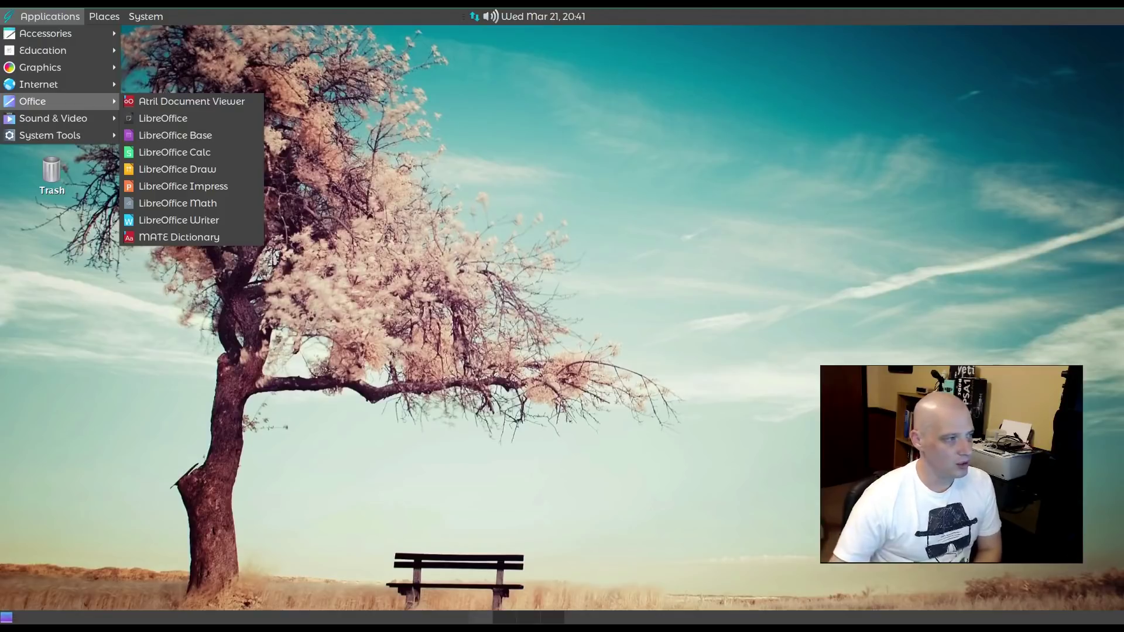
{"action": "left_click", "coordinate": [191, 220]}
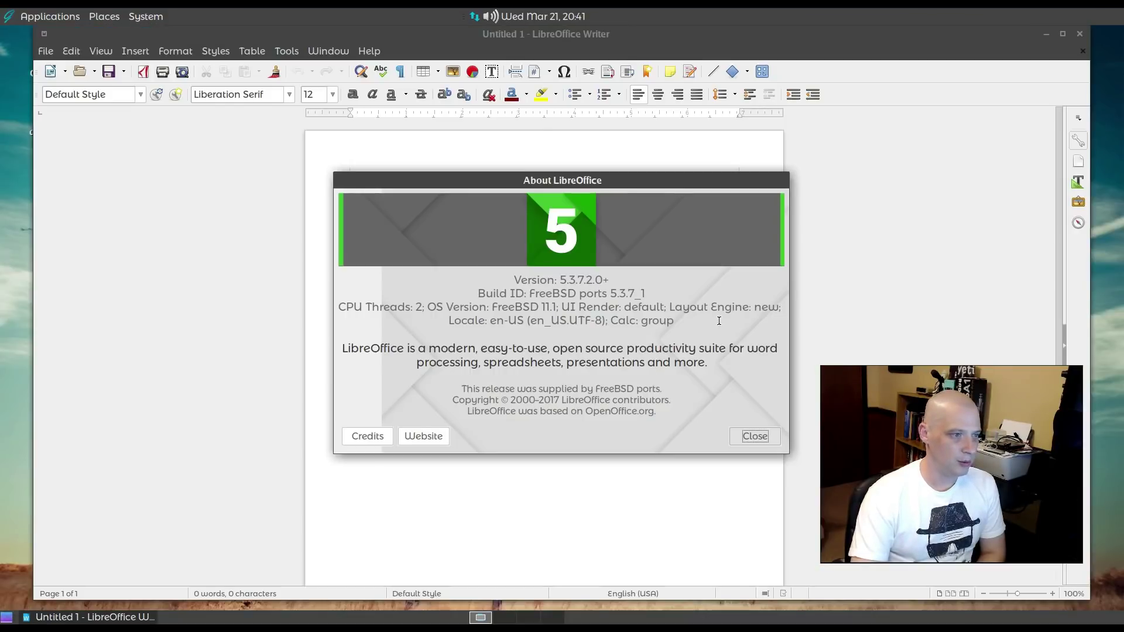
{"action": "left_click", "coordinate": [754, 436]}
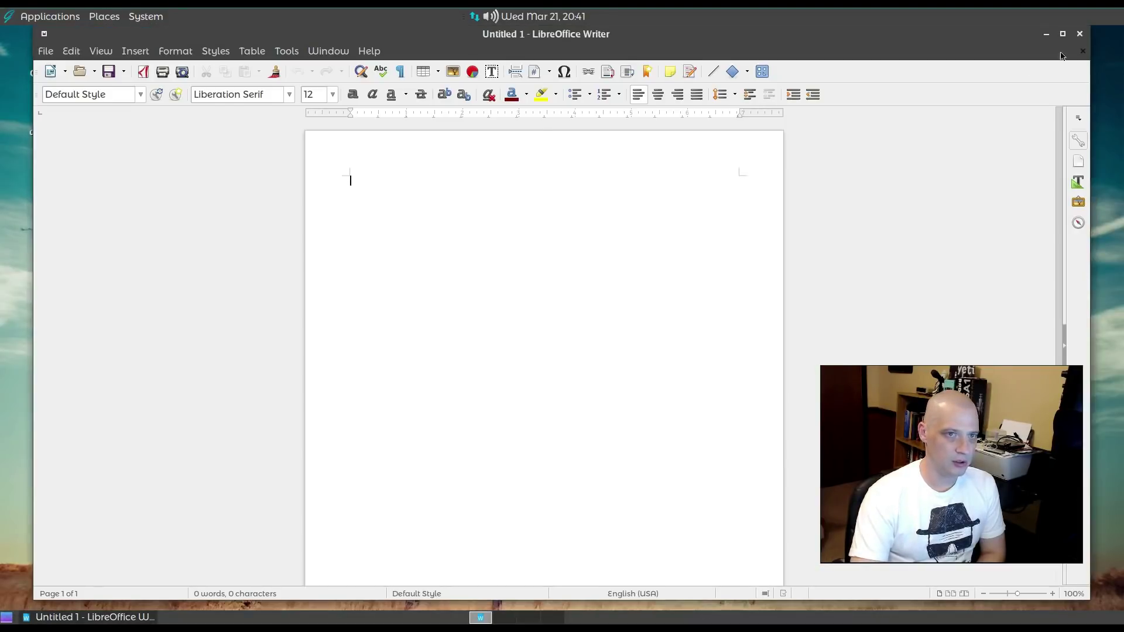
{"action": "left_click", "coordinate": [1079, 33]}
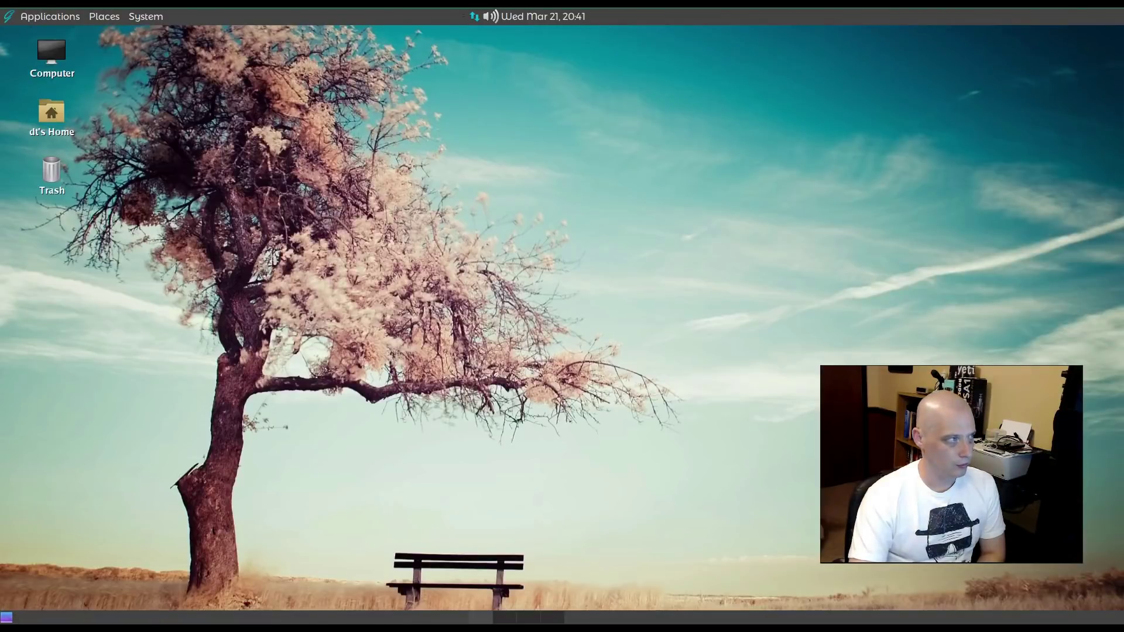
Step: Launch the Exaile music player from the Sound & Video applications, look at its empty collection, and close it
{"action": "left_click", "coordinate": [53, 16]}
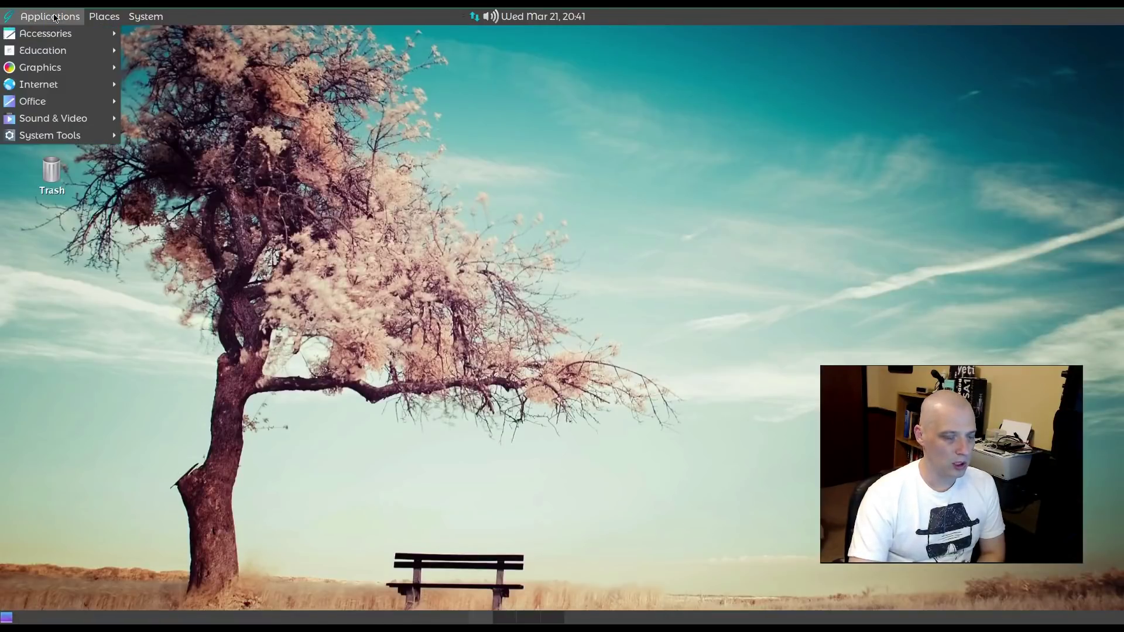
{"action": "mouse_move", "coordinate": [97, 108]}
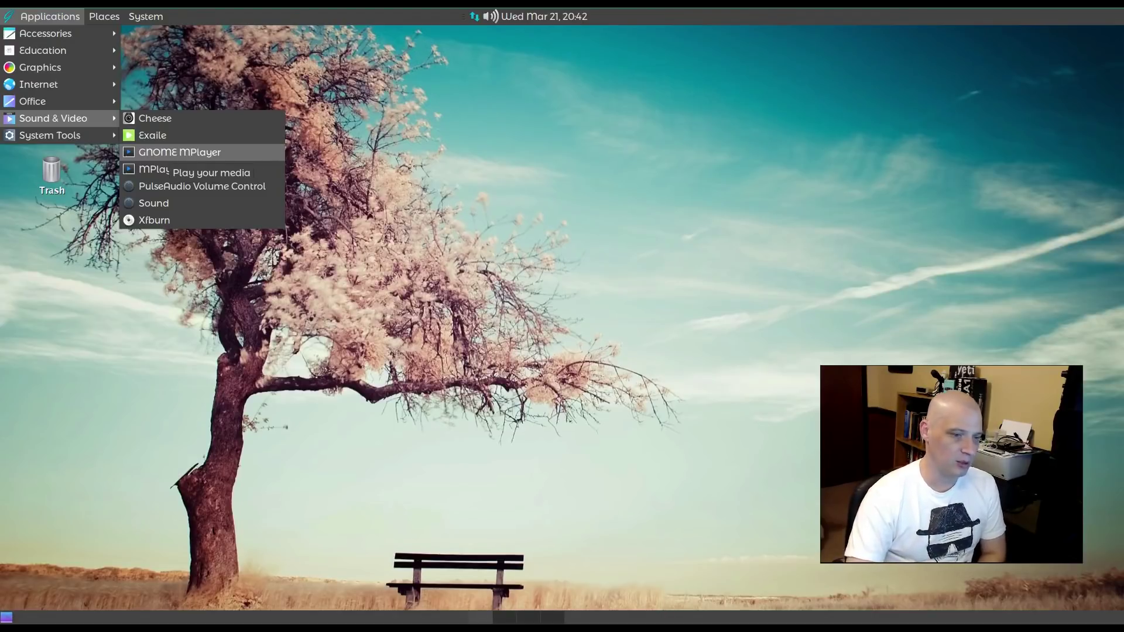
{"action": "left_click", "coordinate": [279, 140]}
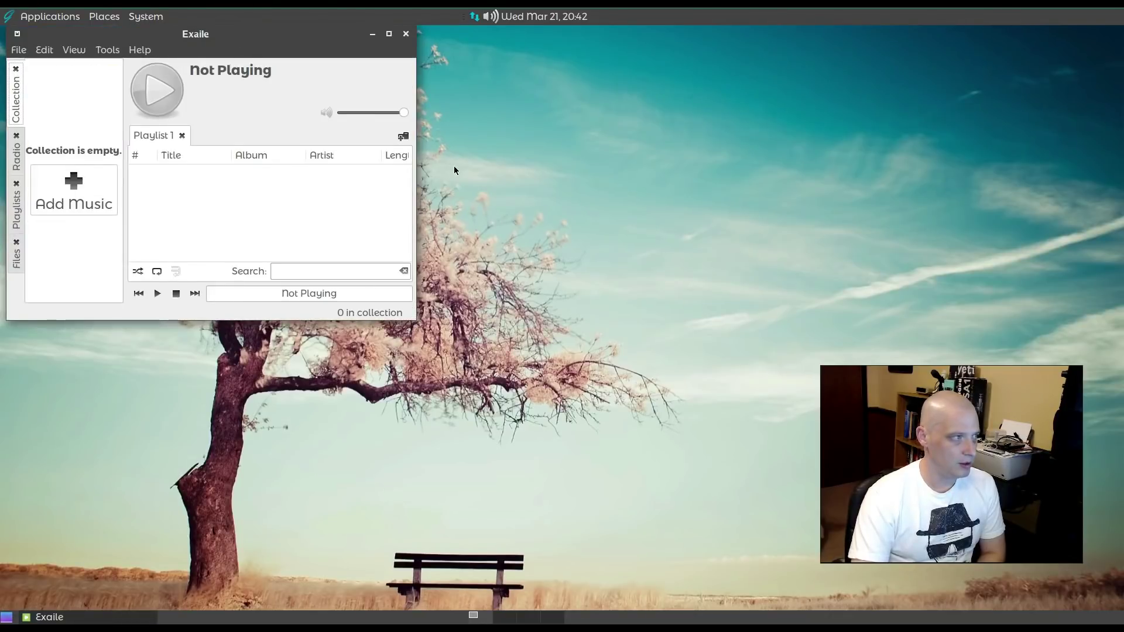
{"action": "left_click", "coordinate": [406, 34]}
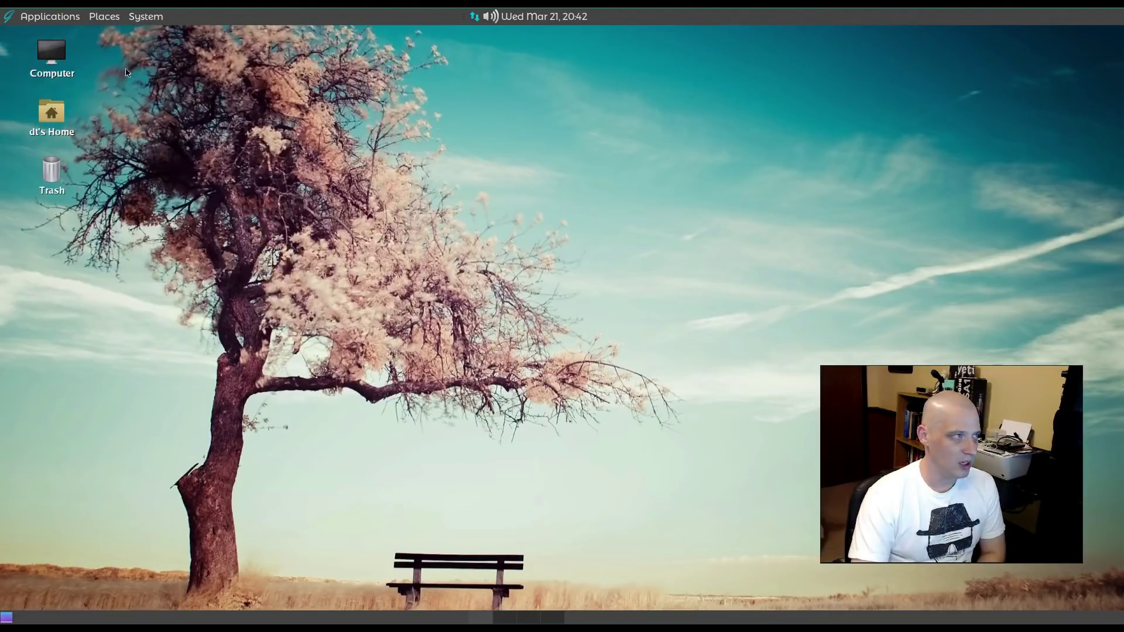
Step: Launch GNOME MPlayer from the Sound & Video applications, look at its player window, and close it
{"action": "left_click", "coordinate": [46, 15]}
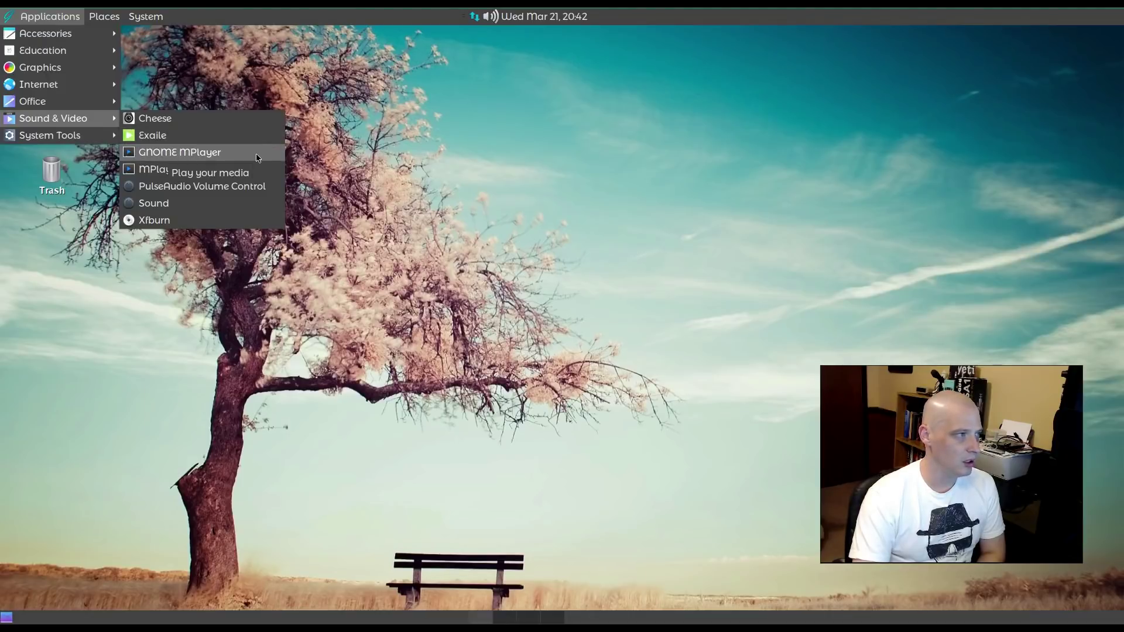
{"action": "left_click", "coordinate": [258, 158]}
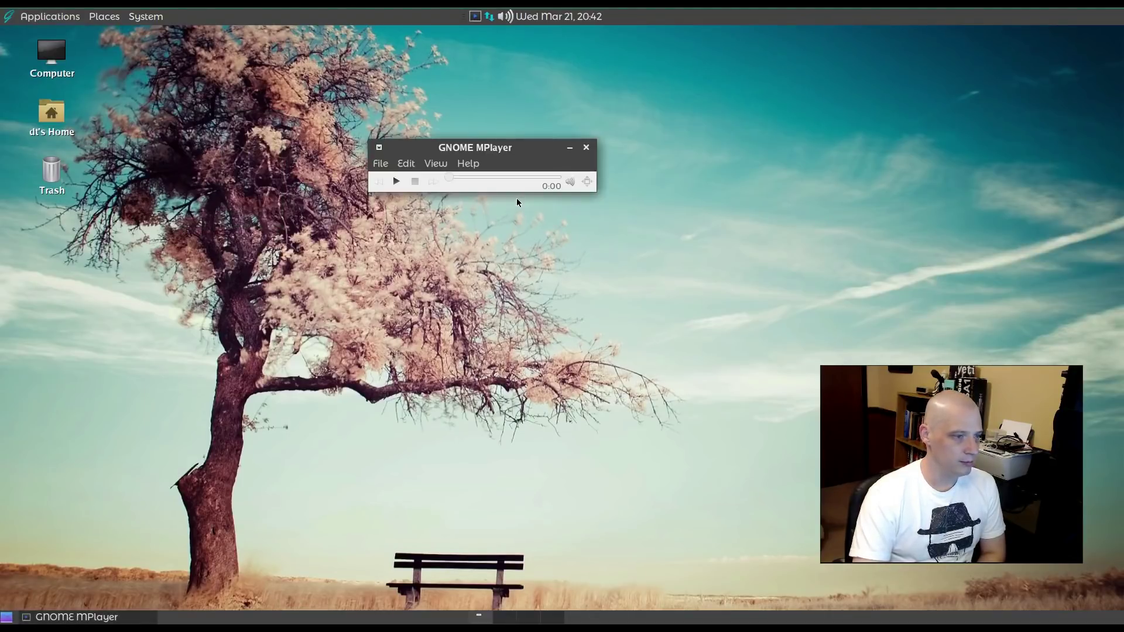
{"action": "left_click", "coordinate": [587, 148]}
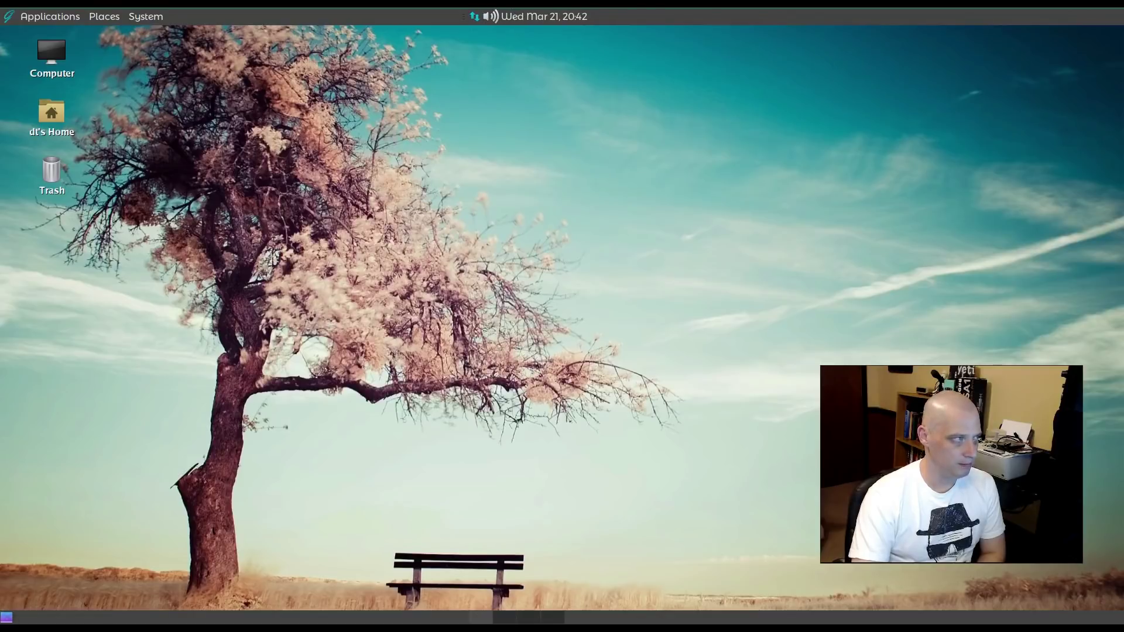
Step: Launch MPlayer from the Sound & Video applications, look at its video window, and close it
{"action": "left_click", "coordinate": [49, 16]}
{"action": "mouse_move", "coordinate": [97, 113]}
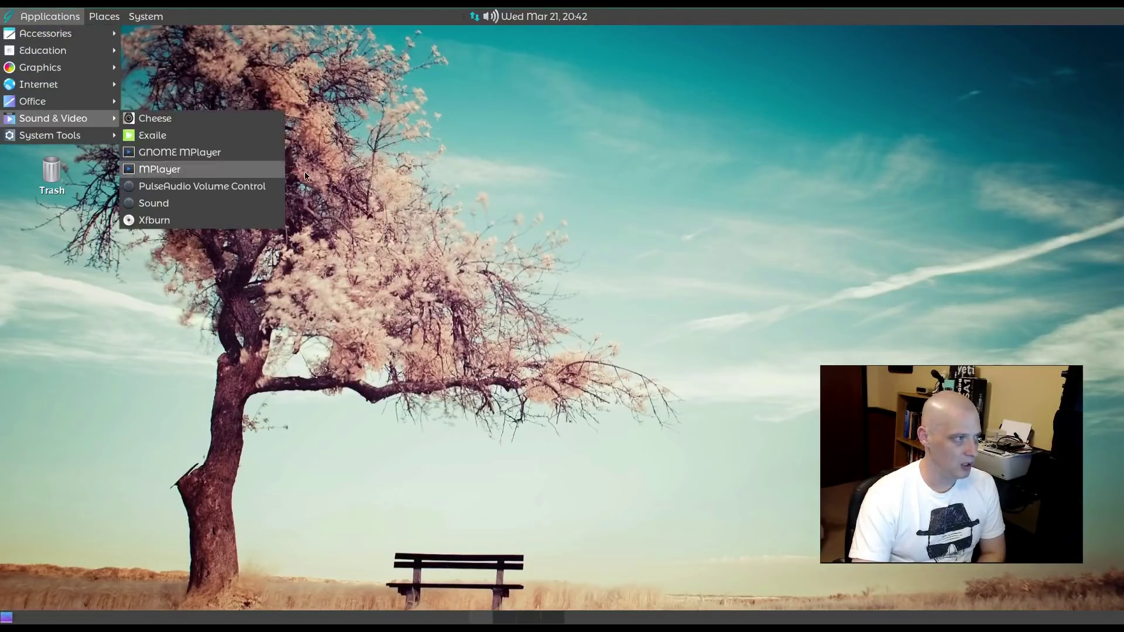
{"action": "left_click", "coordinate": [245, 168]}
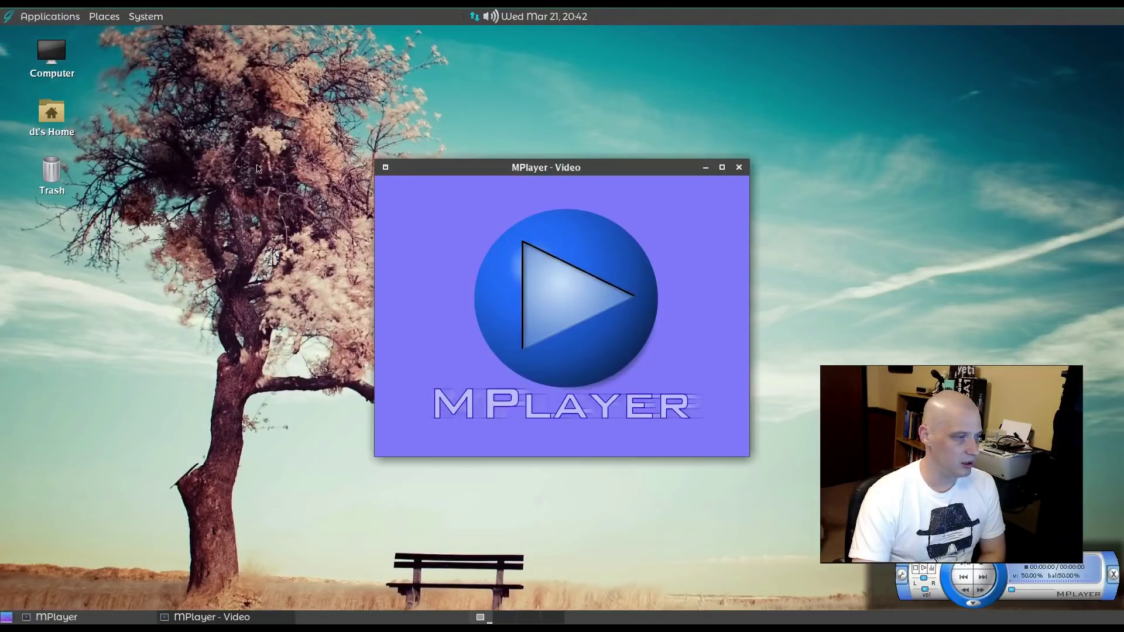
{"action": "left_click", "coordinate": [739, 168]}
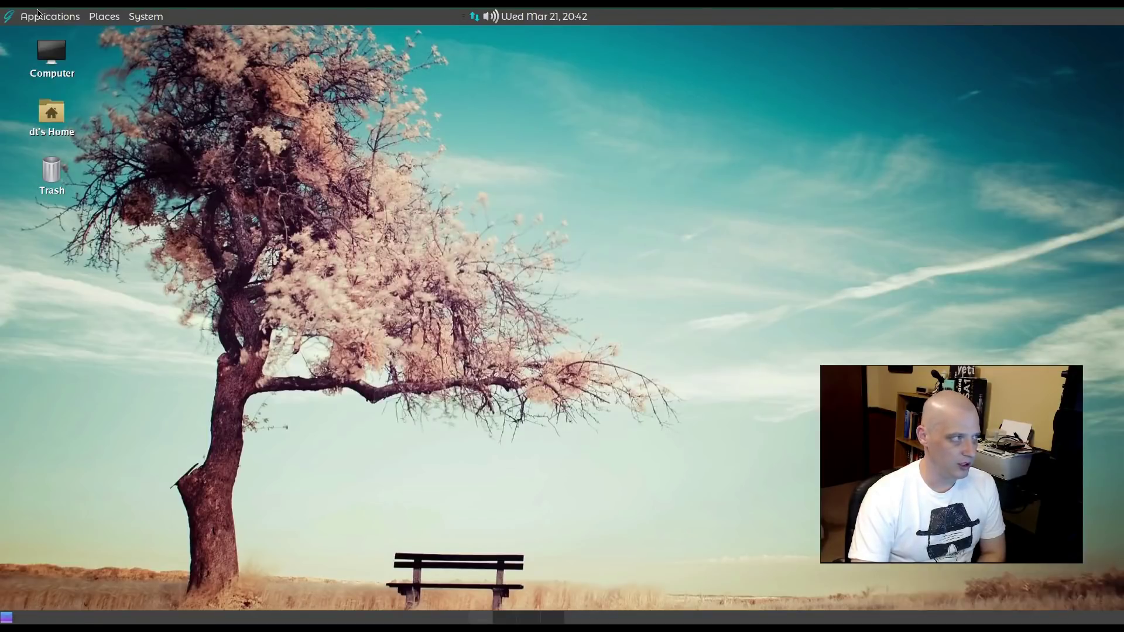
Step: Launch the Caja file manager from the System Tools applications, look at the home folder and Caja's help options, and close it
{"action": "left_click", "coordinate": [42, 16]}
{"action": "mouse_move", "coordinate": [49, 119]}
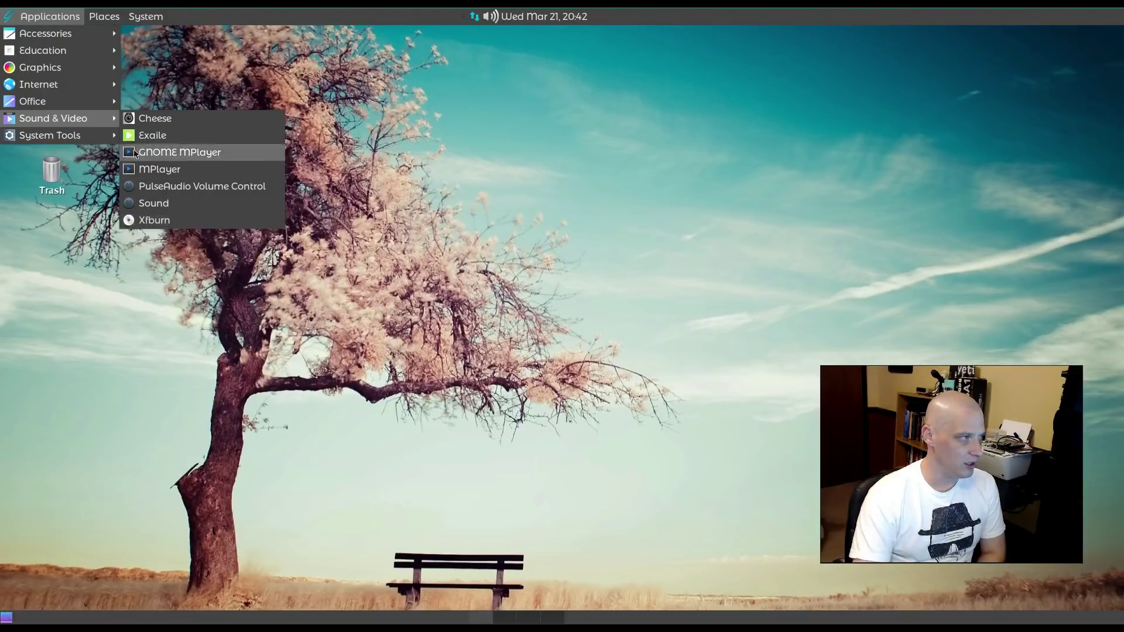
{"action": "mouse_move", "coordinate": [102, 141]}
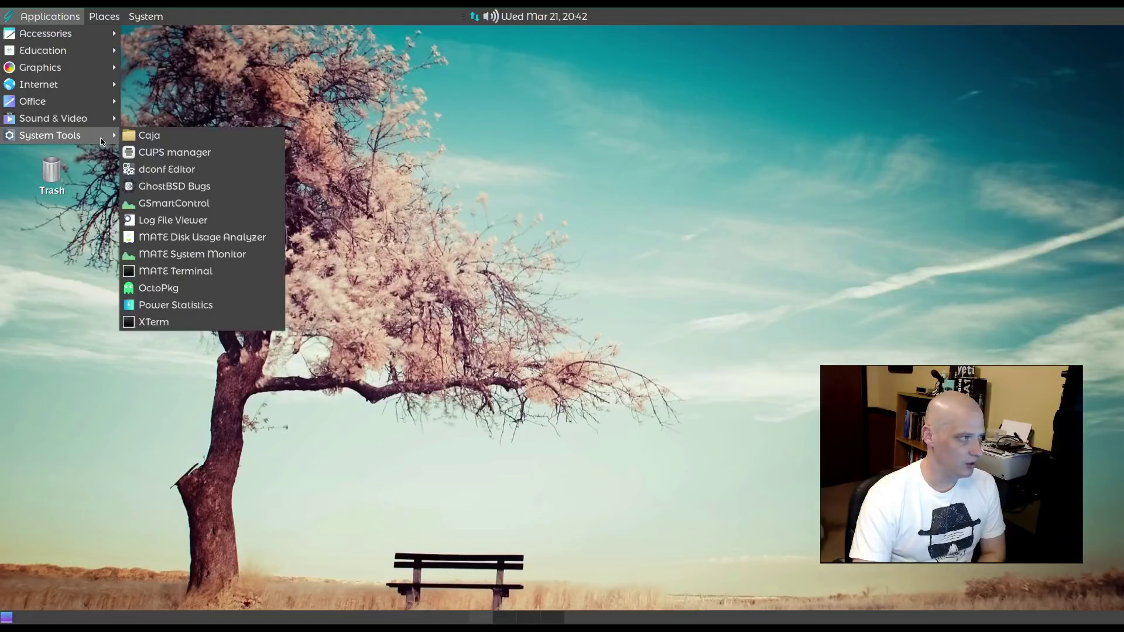
{"action": "left_click", "coordinate": [136, 141]}
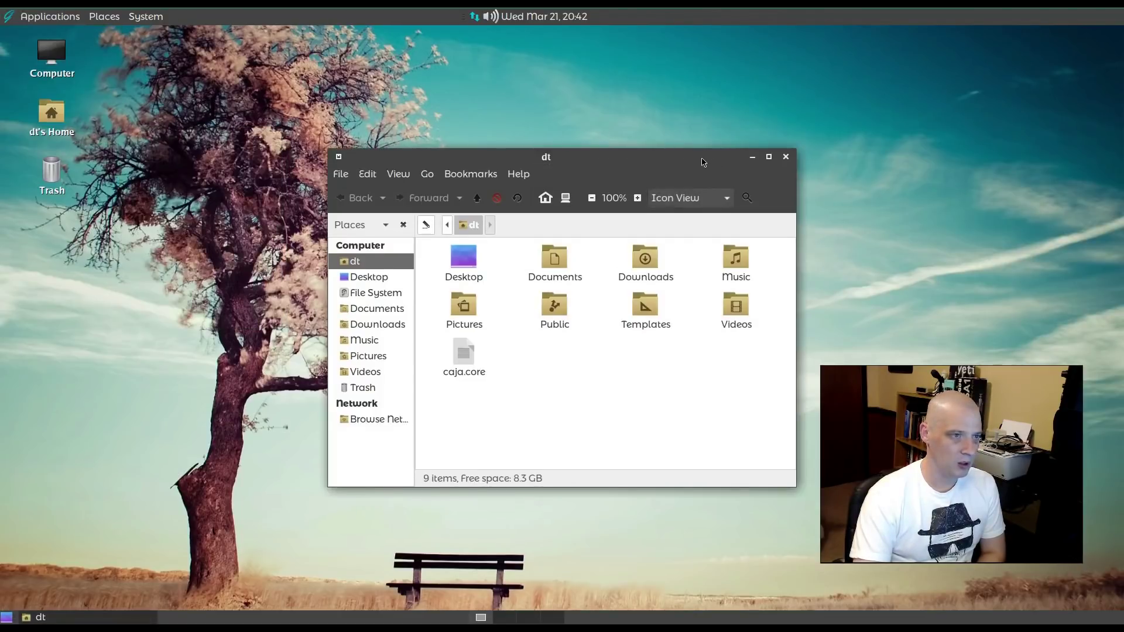
{"action": "left_click_drag", "start_coordinate": [702, 162], "coordinate": [503, 164]}
{"action": "left_click", "coordinate": [313, 177]}
{"action": "left_click", "coordinate": [310, 212]}
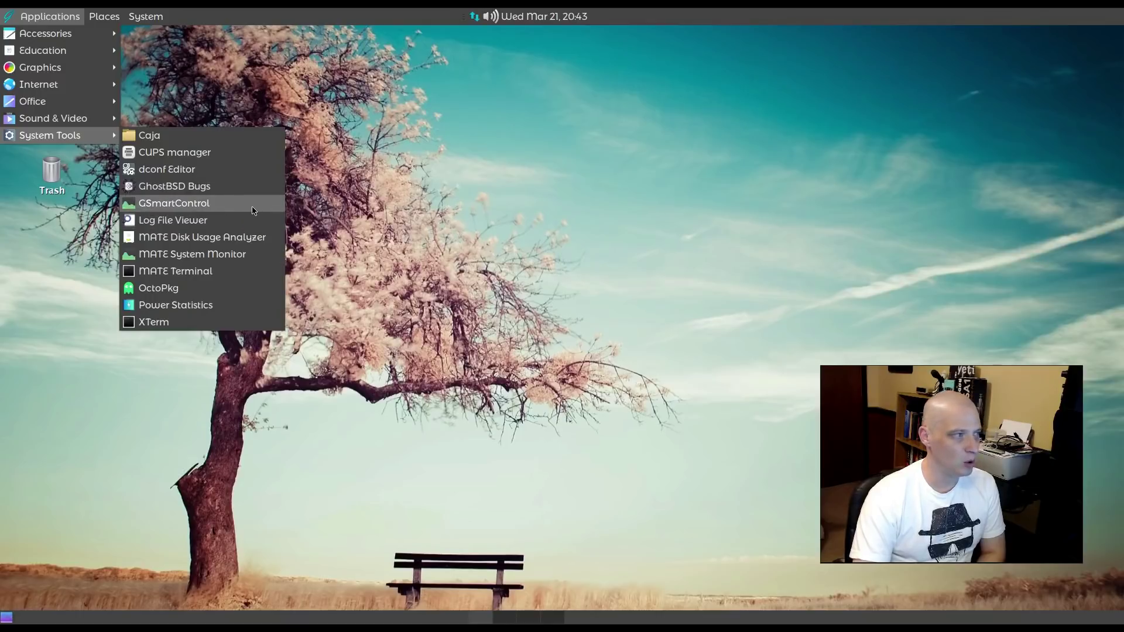
Step: Launch GSmartControl from the System Tools applications and authenticate with the root password
{"action": "left_click", "coordinate": [250, 211]}
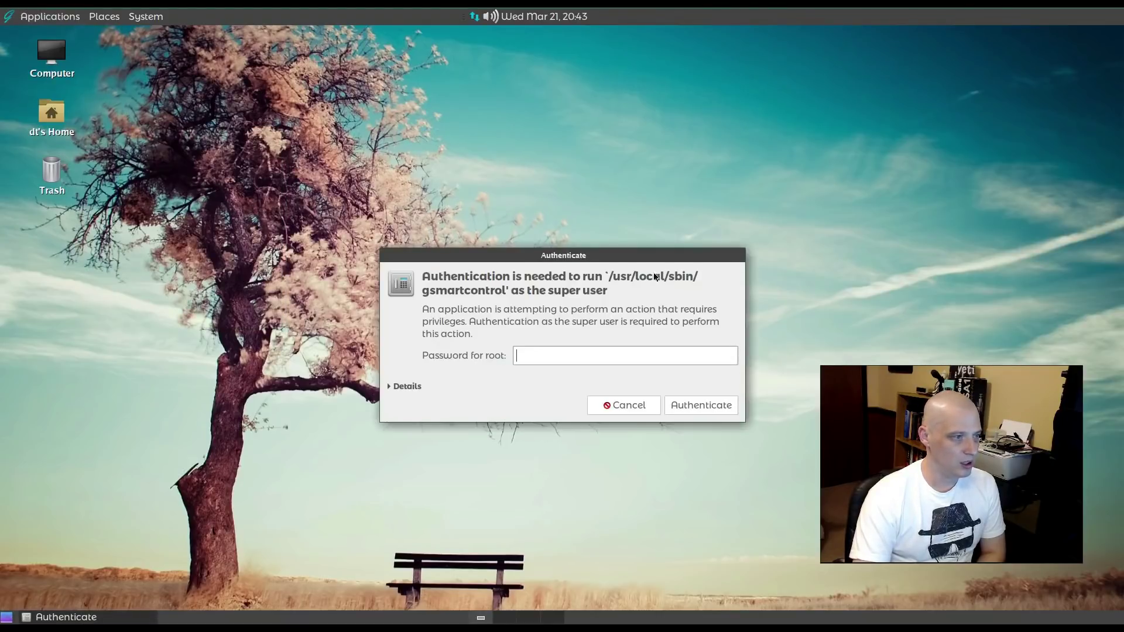
{"action": "type", "text": "•"}
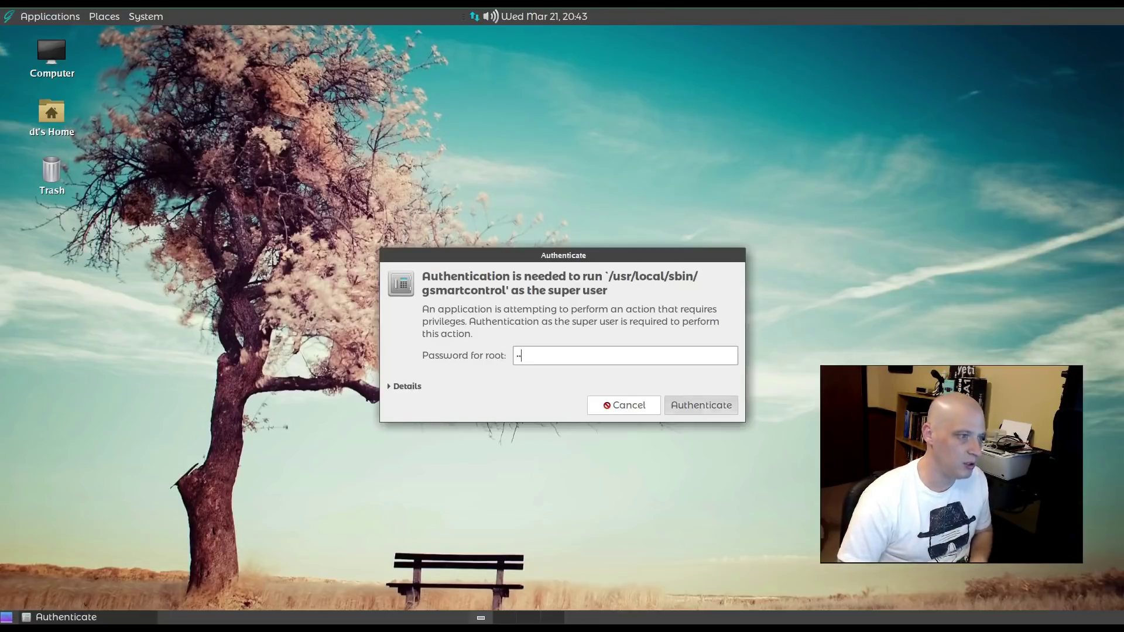
{"action": "key", "text": "Return"}
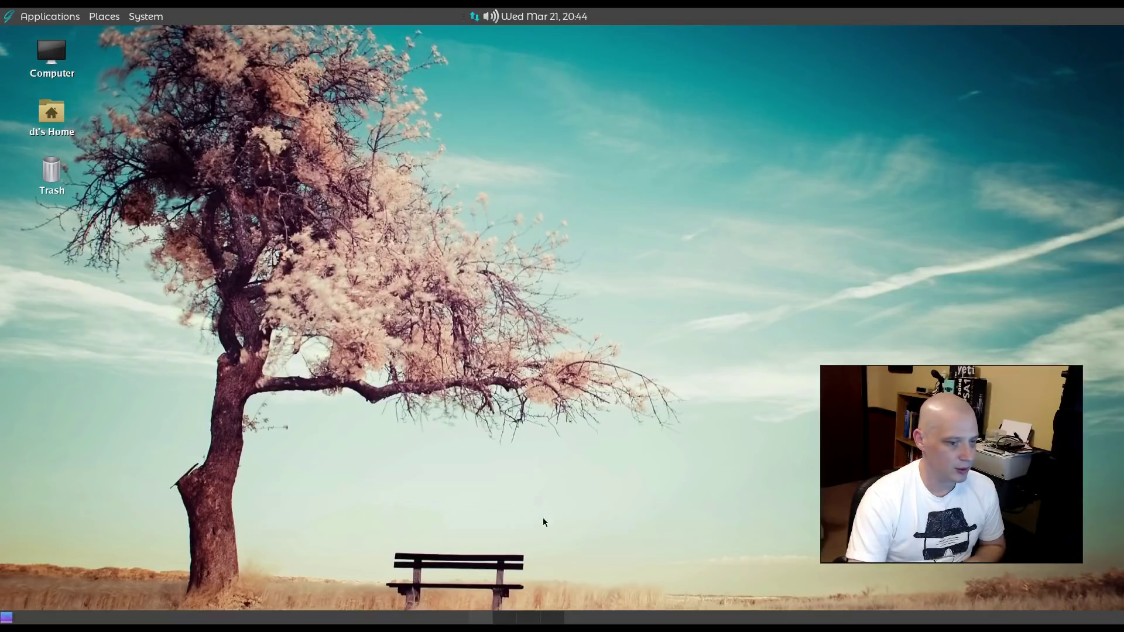
Step: Launch MATE Disk Usage Analyzer from the System Tools applications, check the total filesystem capacity and usage, and close it
{"action": "left_click", "coordinate": [45, 16]}
{"action": "mouse_move", "coordinate": [94, 136]}
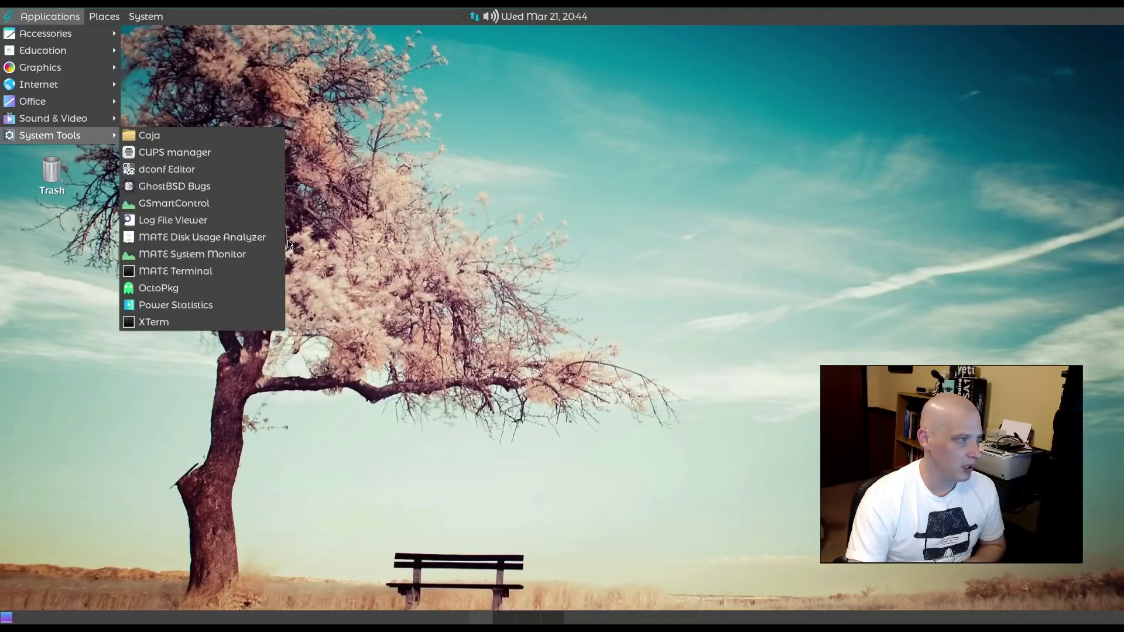
{"action": "left_click", "coordinate": [267, 239]}
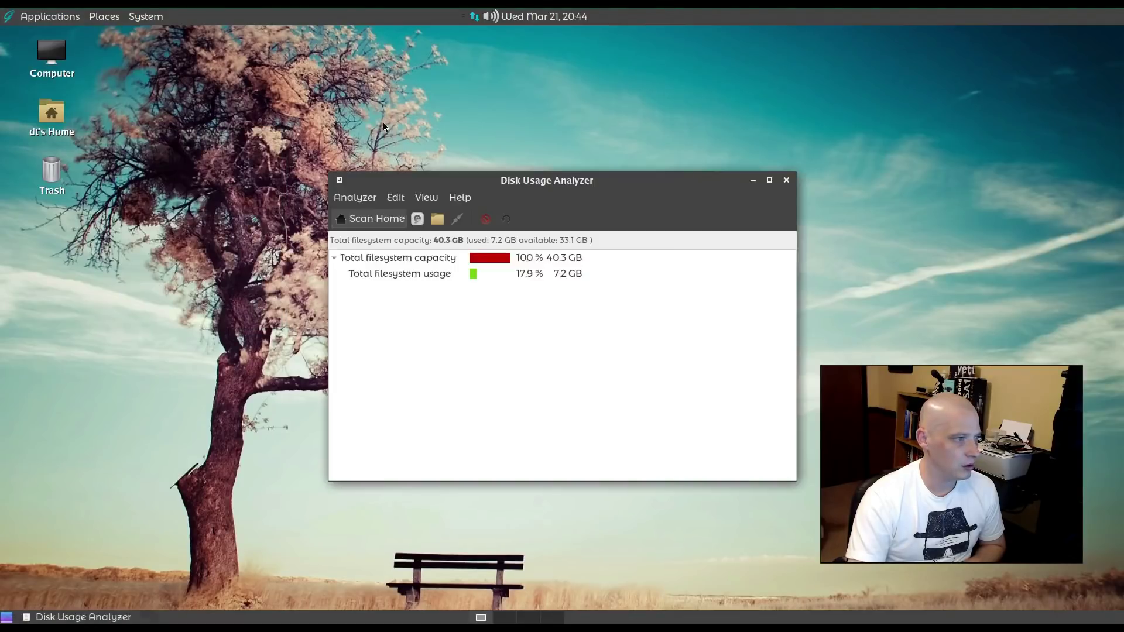
{"action": "left_click_drag", "start_coordinate": [629, 182], "coordinate": [521, 196]}
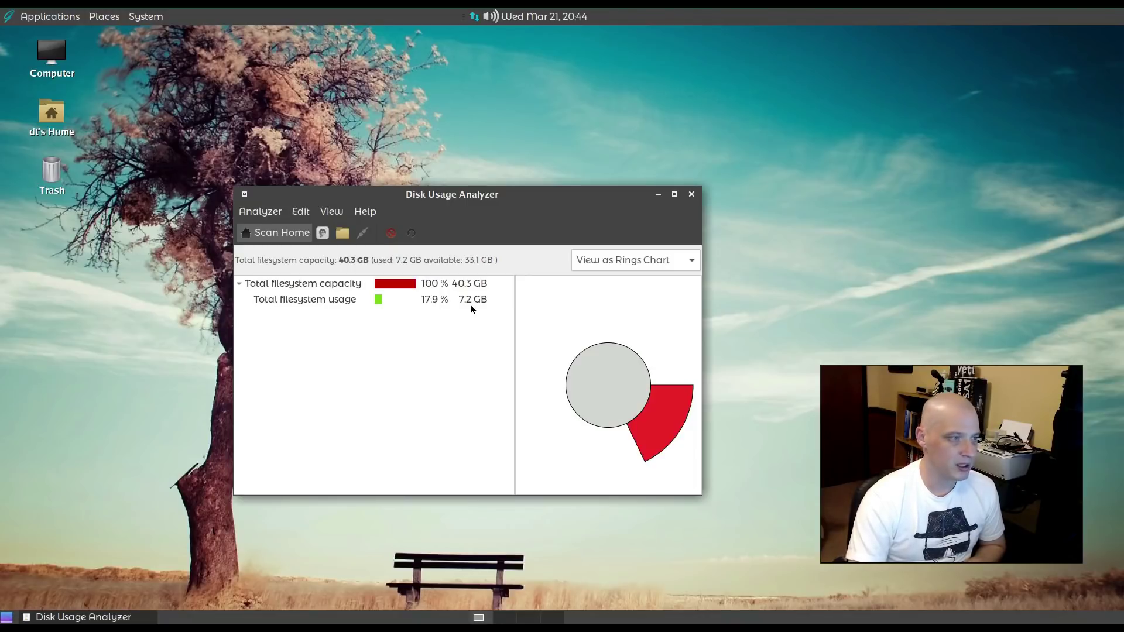
{"action": "left_click", "coordinate": [693, 195]}
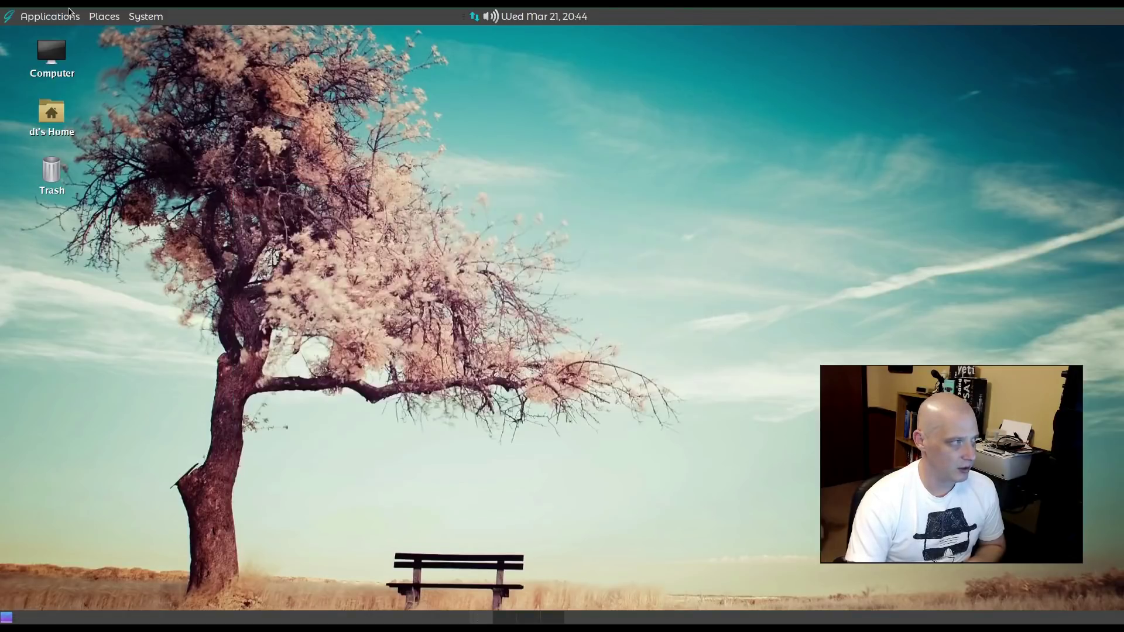
Step: Launch MATE System Monitor, check memory use in the resource graphs, and show the process list in an enlarged window
{"action": "left_click", "coordinate": [34, 15]}
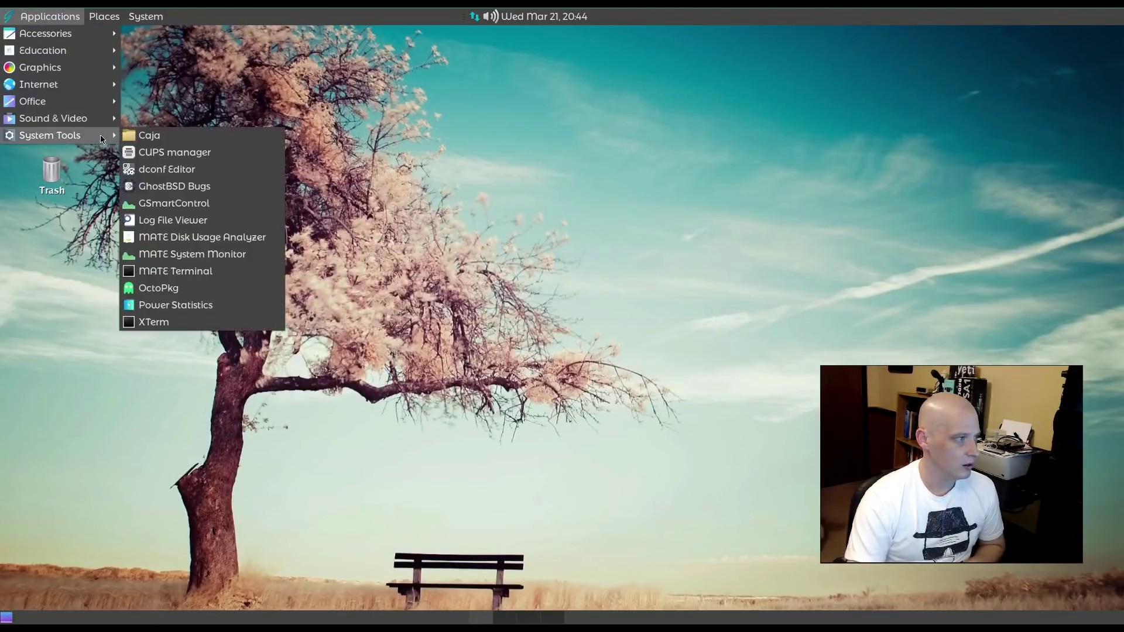
{"action": "left_click", "coordinate": [267, 260]}
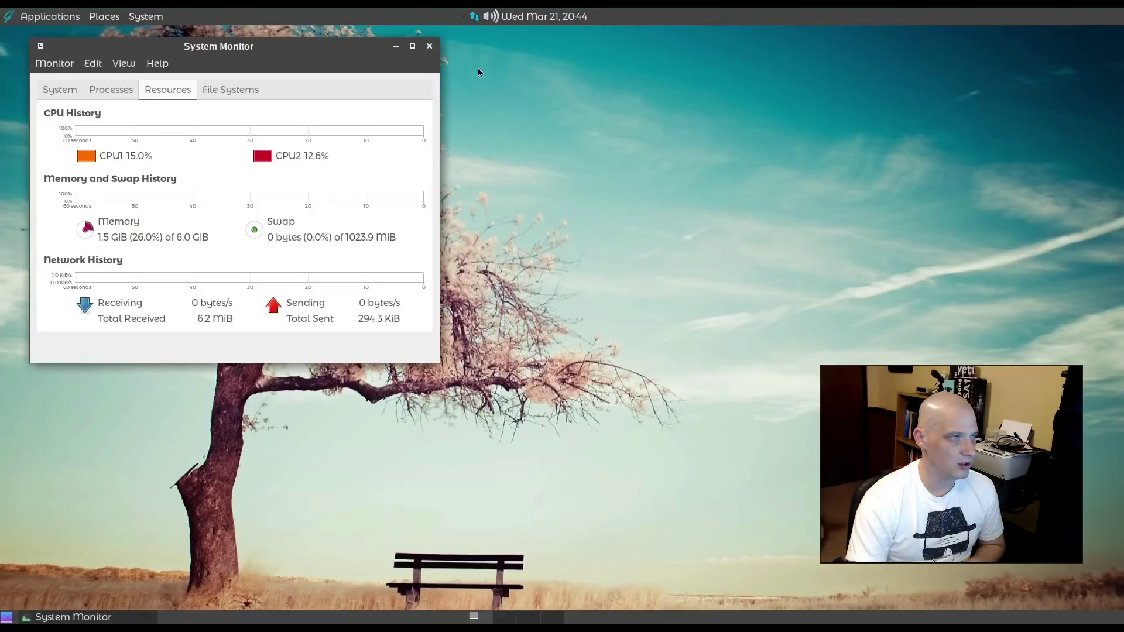
{"action": "left_click_drag", "start_coordinate": [313, 43], "coordinate": [440, 92]}
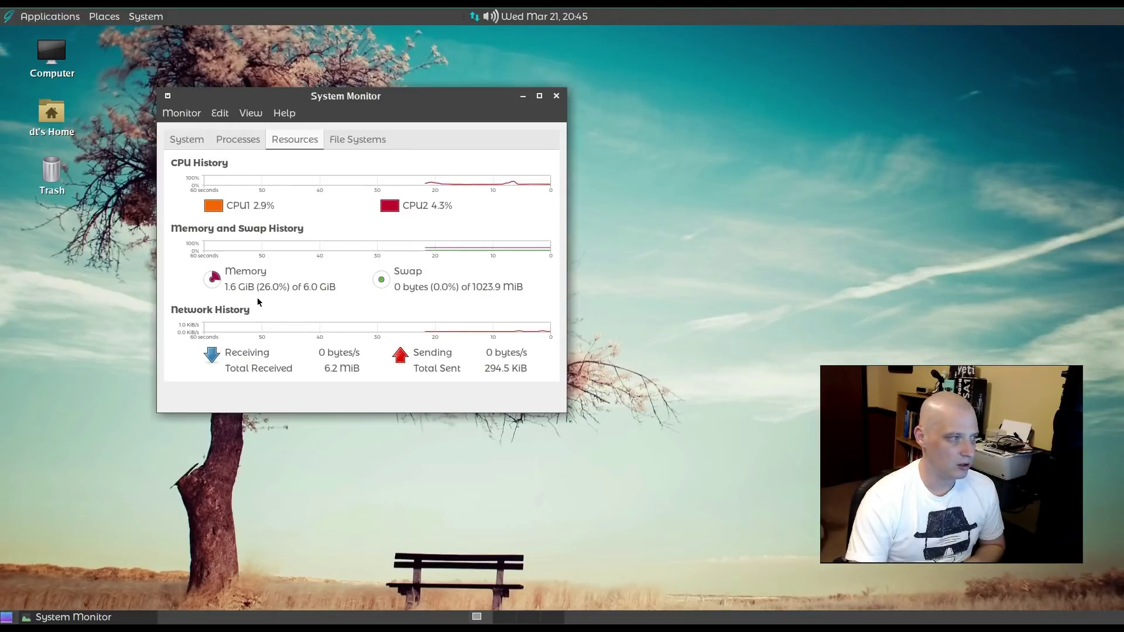
{"action": "left_click", "coordinate": [248, 142]}
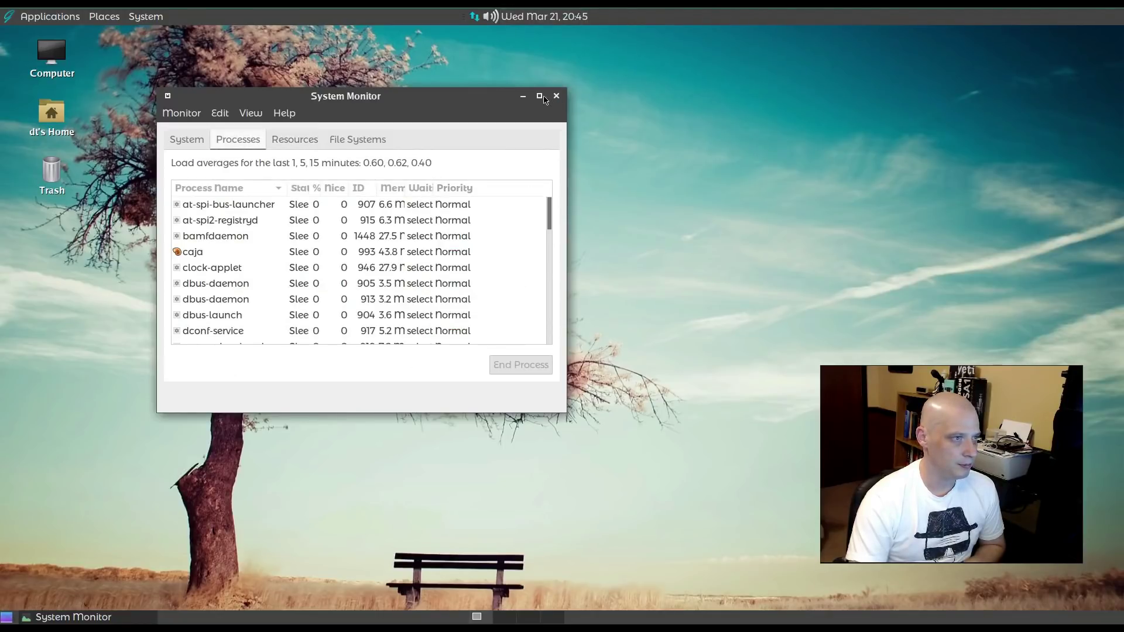
{"action": "left_click_drag", "start_coordinate": [394, 100], "coordinate": [350, 219]}
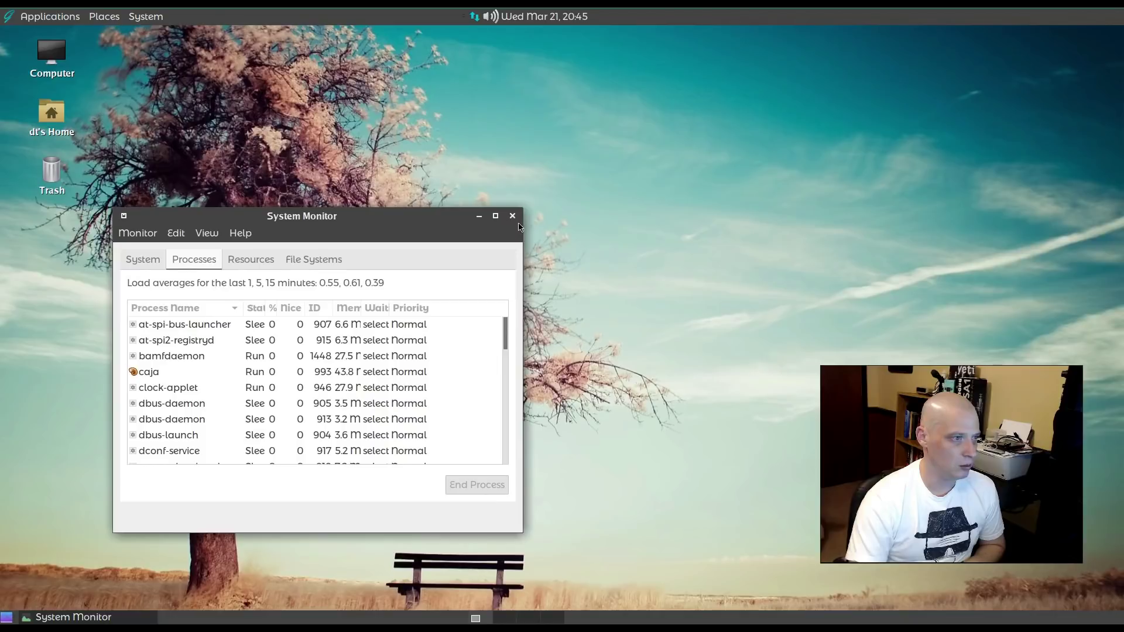
{"action": "left_click_drag", "start_coordinate": [525, 215], "coordinate": [753, 85]}
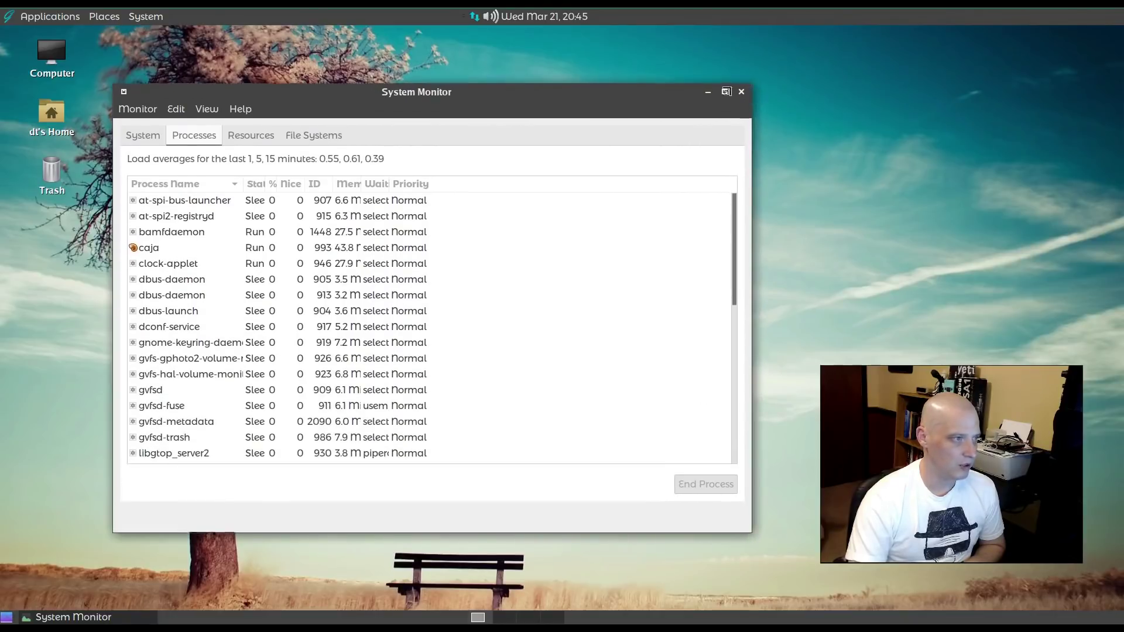
Step: Sort the process list by memory use with the largest first, recheck the resource graphs, and close System Monitor
{"action": "left_click", "coordinate": [359, 186]}
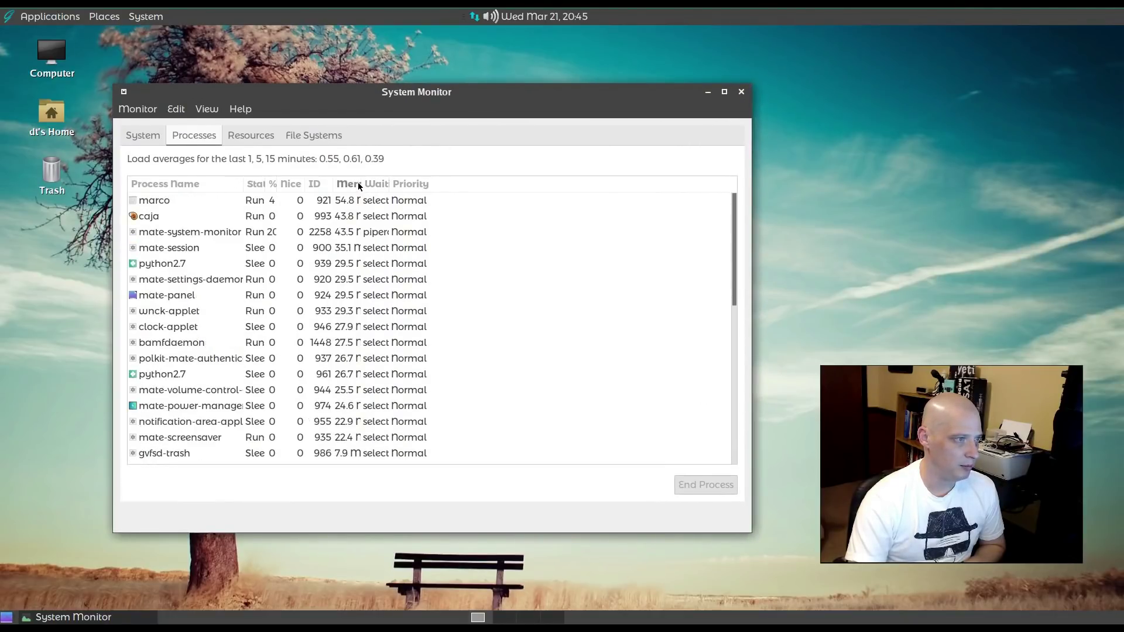
{"action": "left_click", "coordinate": [361, 187]}
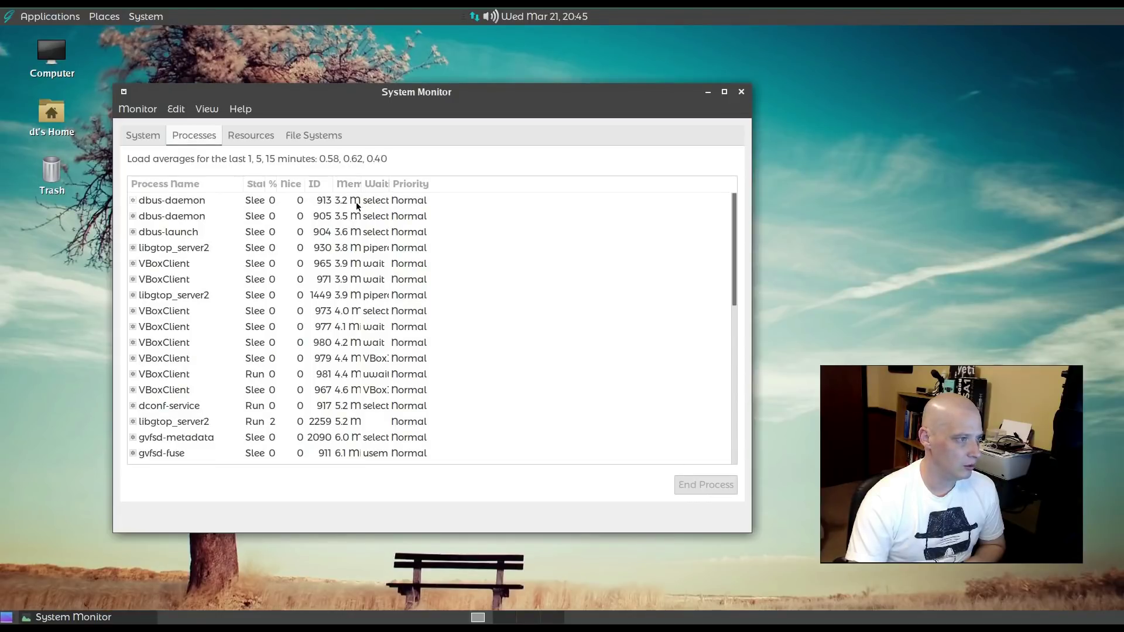
{"action": "left_click", "coordinate": [342, 186]}
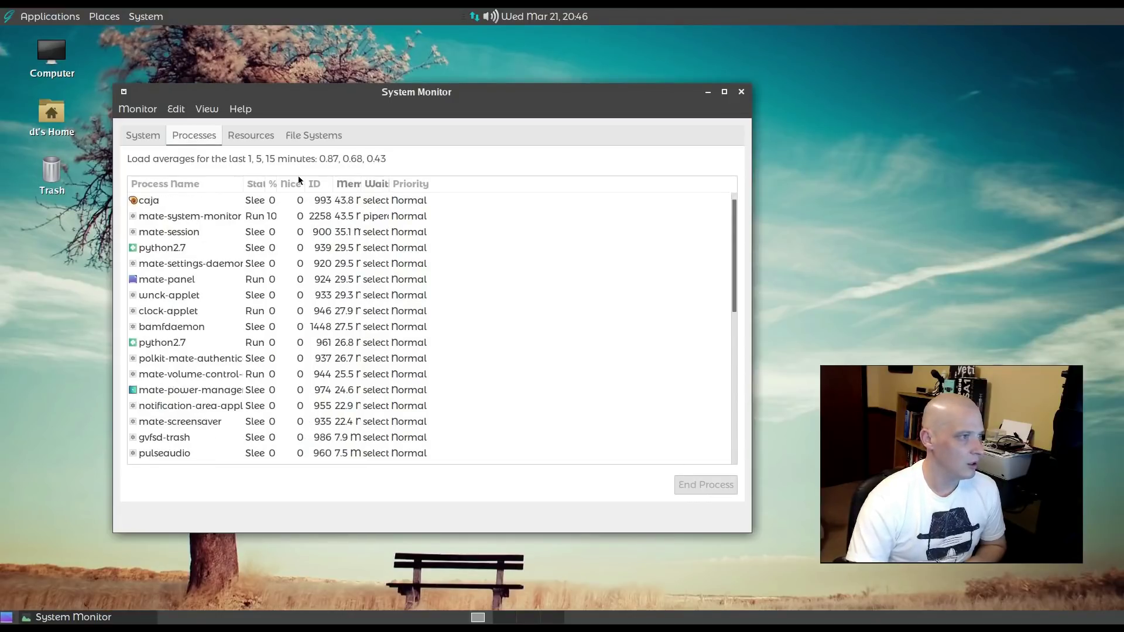
{"action": "left_click", "coordinate": [343, 186]}
{"action": "left_click", "coordinate": [345, 186]}
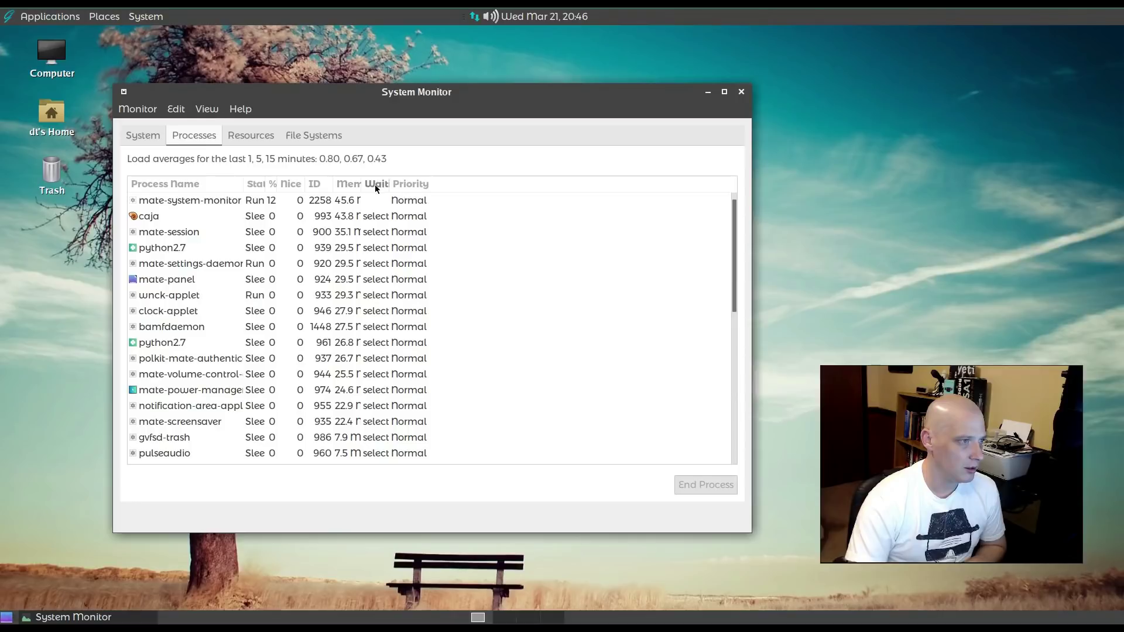
{"action": "left_click", "coordinate": [346, 186]}
{"action": "left_click", "coordinate": [345, 186]}
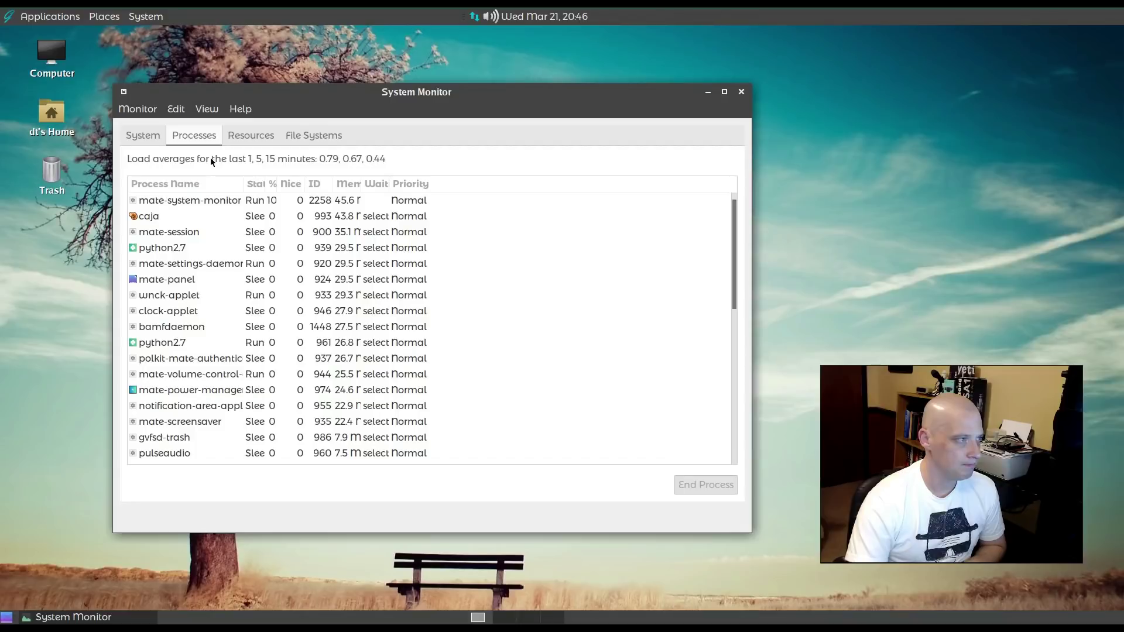
{"action": "left_click", "coordinate": [249, 135]}
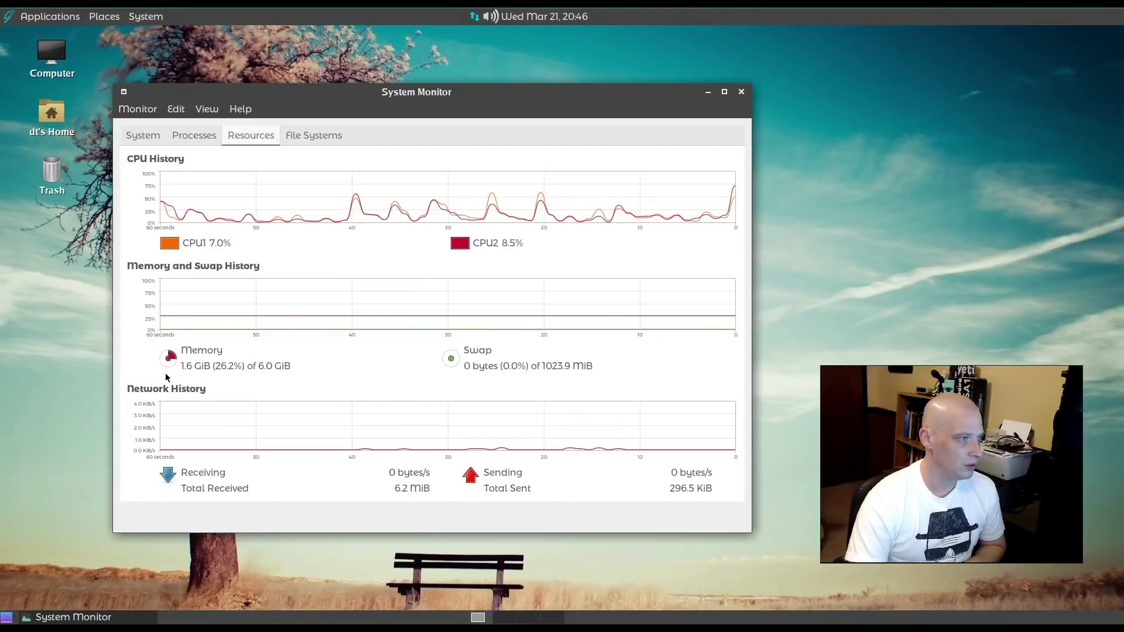
{"action": "left_click", "coordinate": [741, 92]}
Step: Open MATE Terminal from the System Tools applications and try to run htop
{"action": "left_click", "coordinate": [50, 17]}
{"action": "mouse_move", "coordinate": [51, 133]}
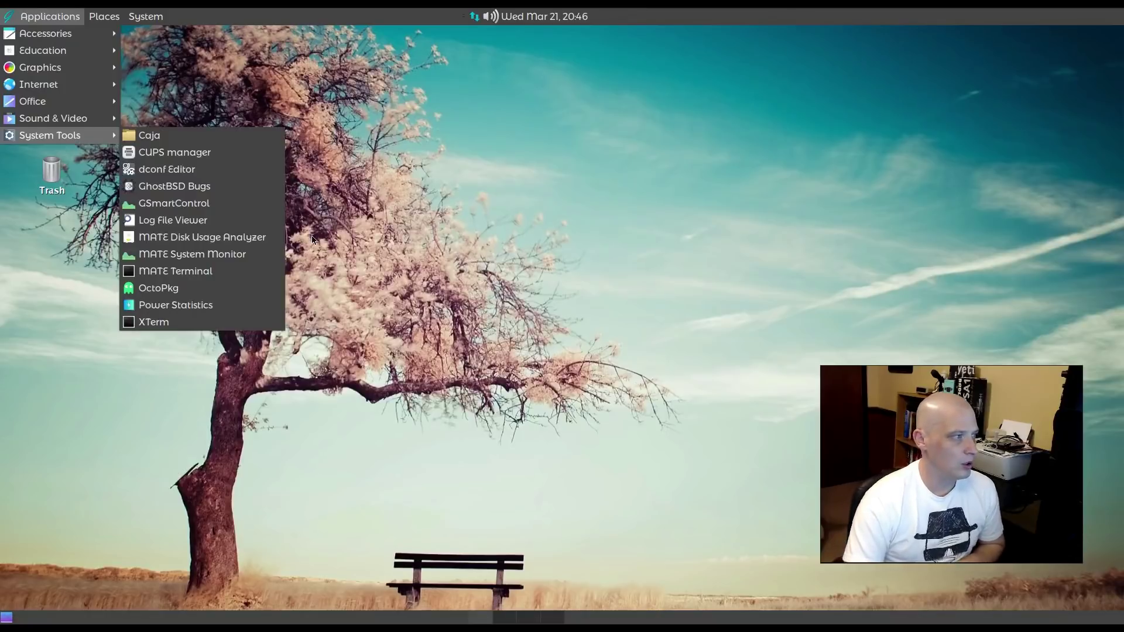
{"action": "left_click", "coordinate": [255, 266]}
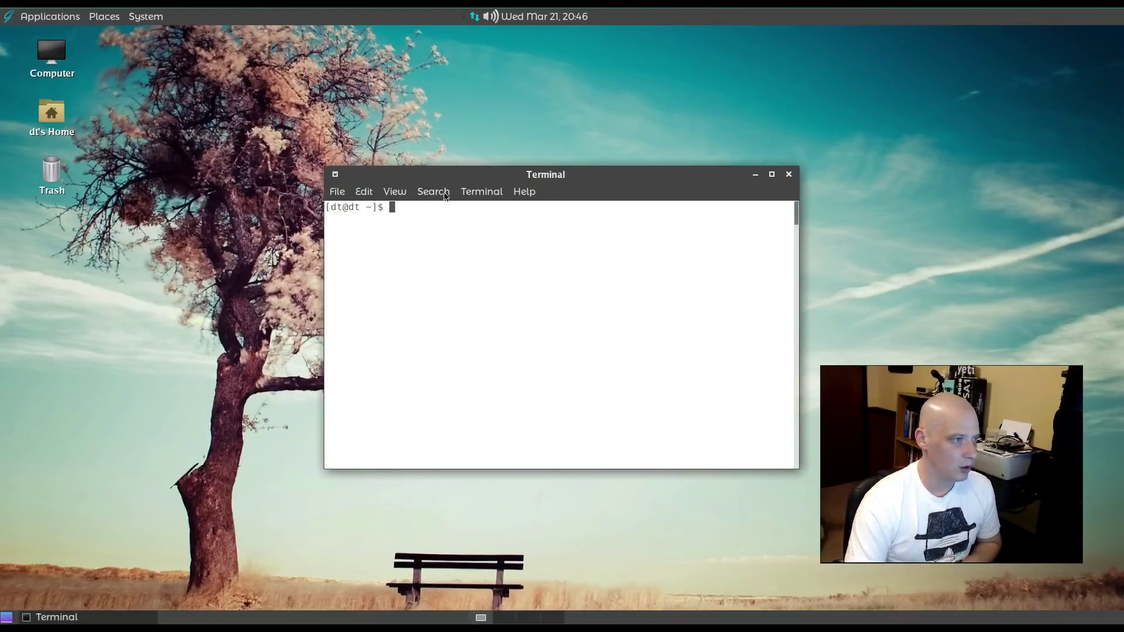
{"action": "left_click", "coordinate": [396, 193]}
{"action": "left_click", "coordinate": [522, 252]}
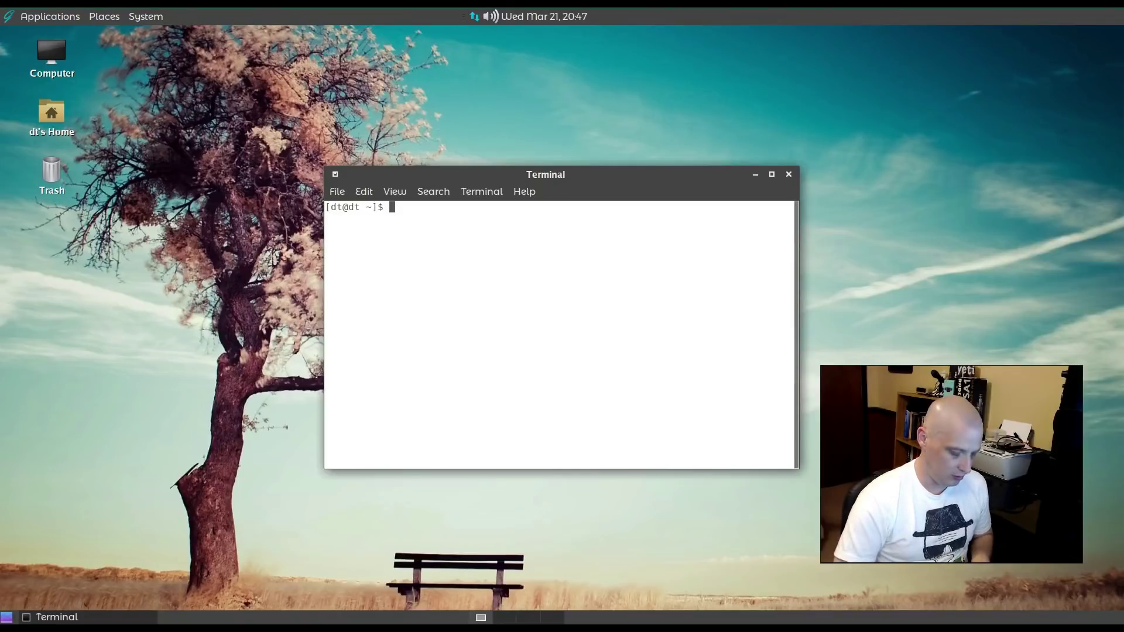
{"action": "type", "text": "htop"}
{"action": "key", "text": "Return"}
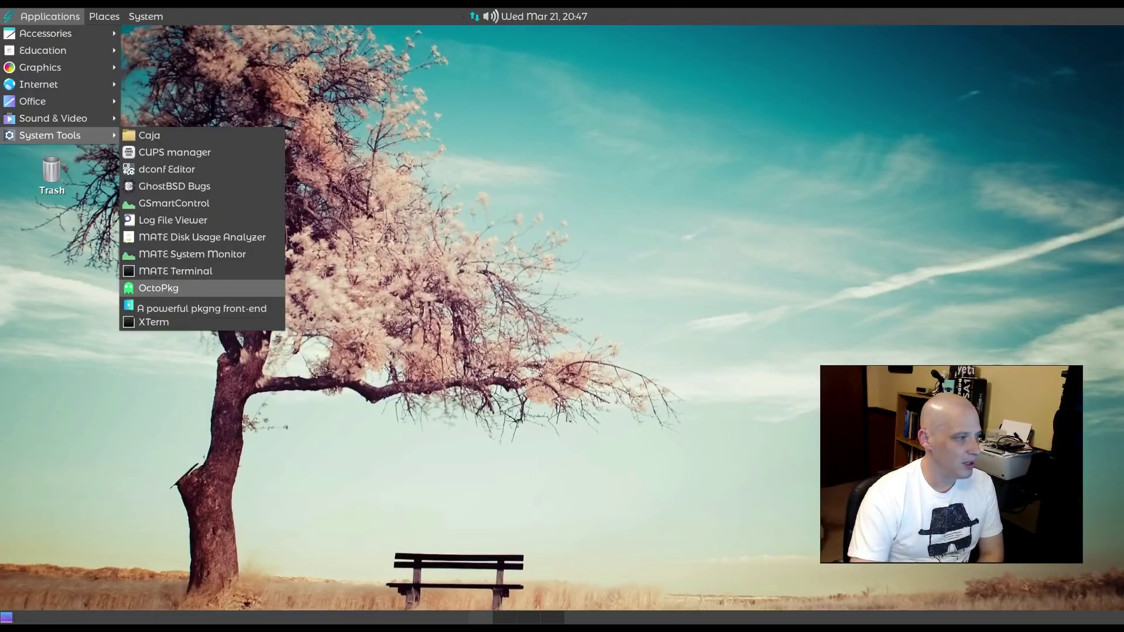
Step: Launch the OctoPkg package manager from the System Tools applications and dismiss the notice about permissions granted without a password
{"action": "left_click", "coordinate": [217, 288]}
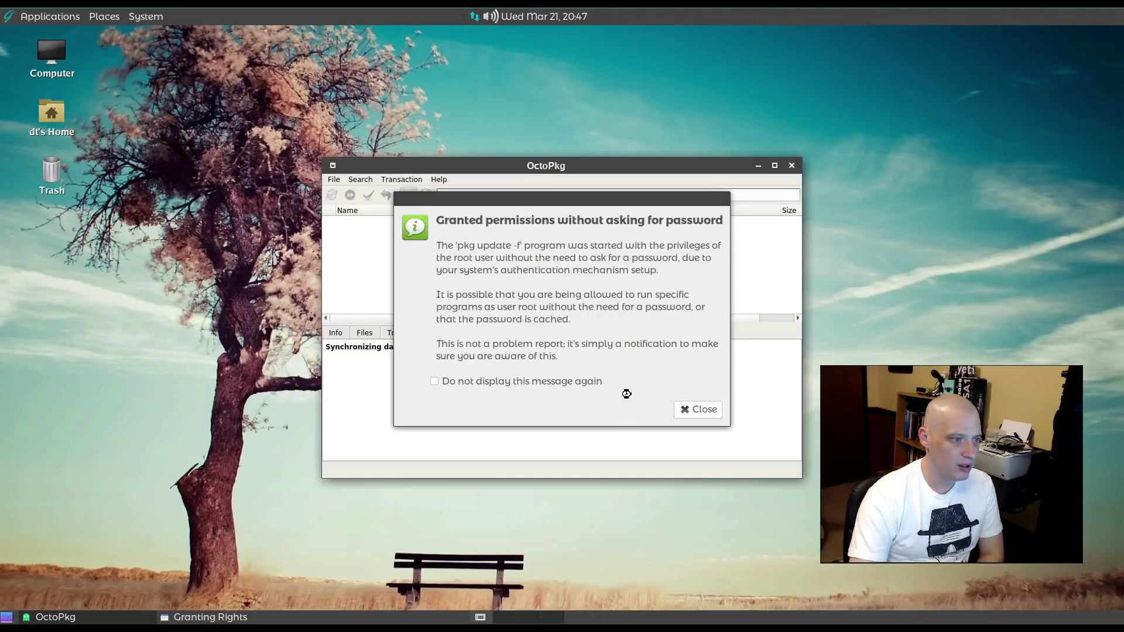
{"action": "left_click", "coordinate": [702, 409]}
{"action": "left_click_drag", "start_coordinate": [570, 166], "coordinate": [475, 189]}
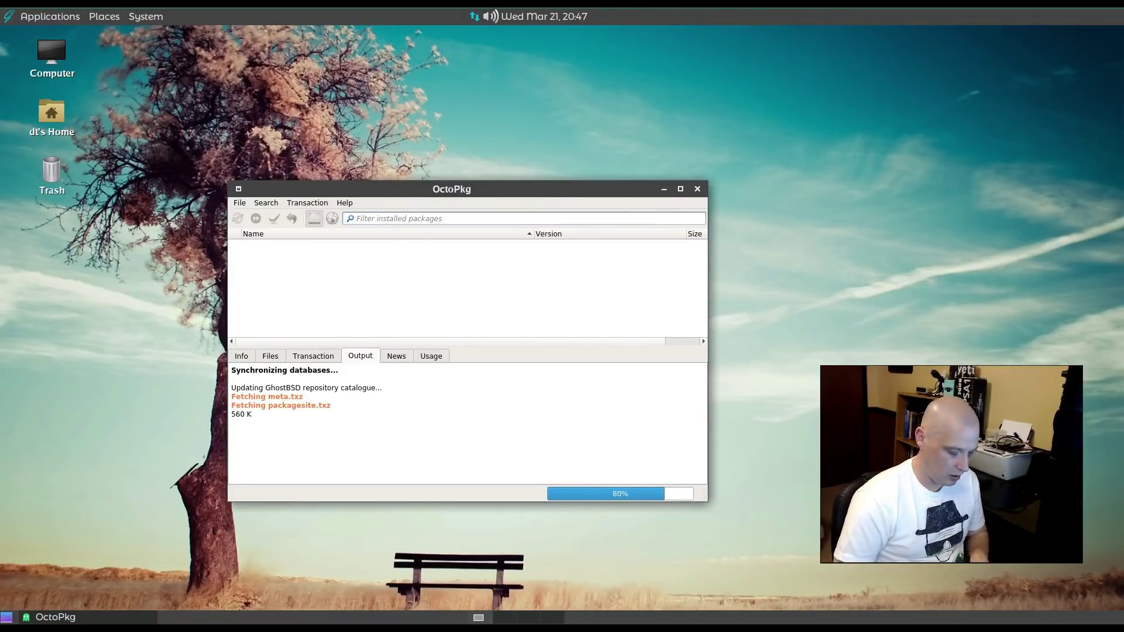
Step: Search the OctoPkg packages for htop and mark the htop package for installation
{"action": "type", "text": "htop"}
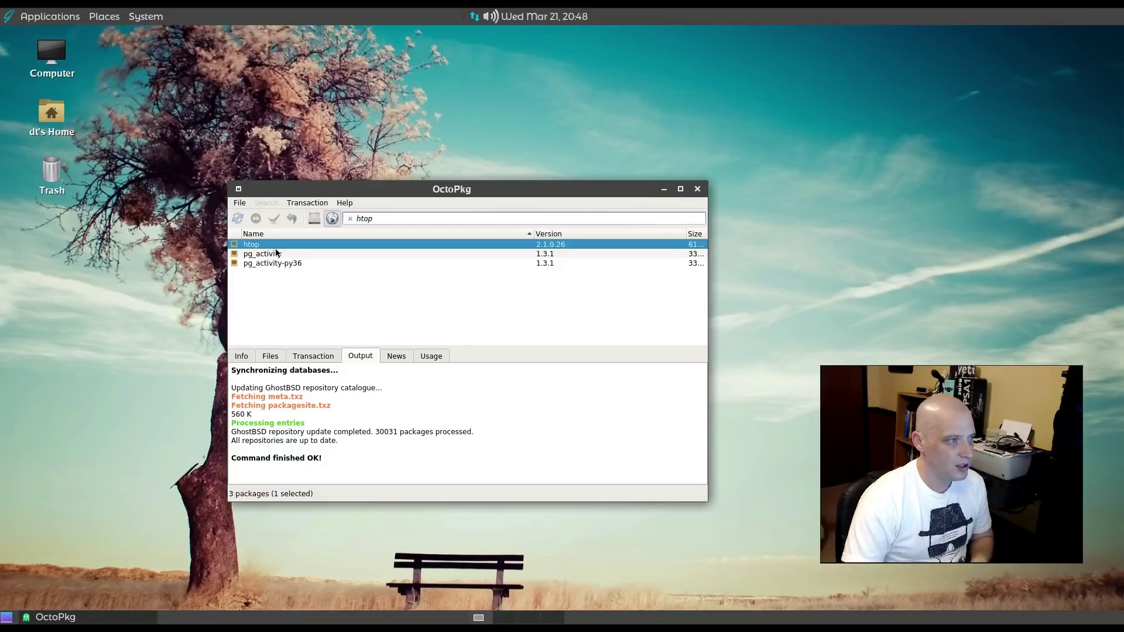
{"action": "right_click", "coordinate": [302, 243]}
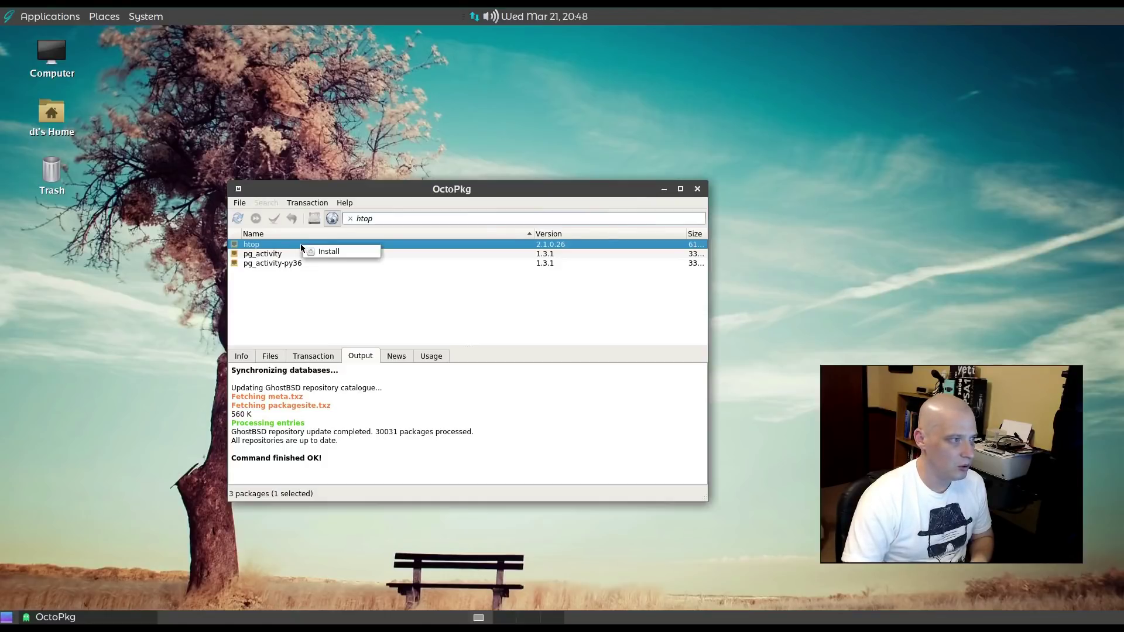
{"action": "left_click", "coordinate": [338, 252]}
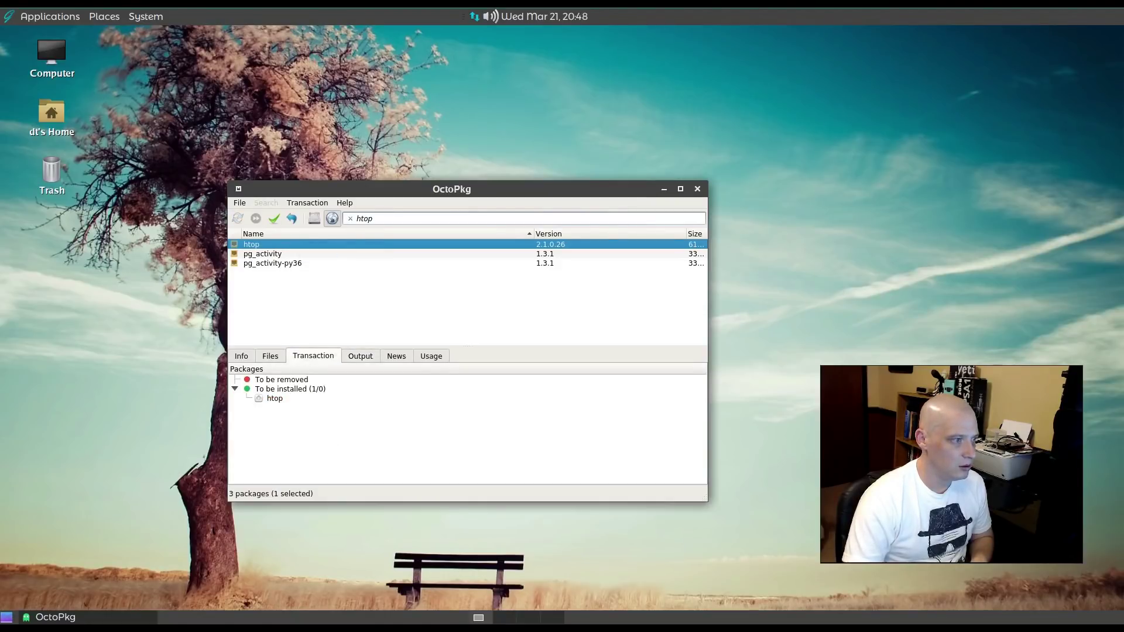
Step: Apply the htop installation in OctoPkg, approving the pkg upgrade and the htop and lsof packages, and close the package manager
{"action": "left_click", "coordinate": [273, 220]}
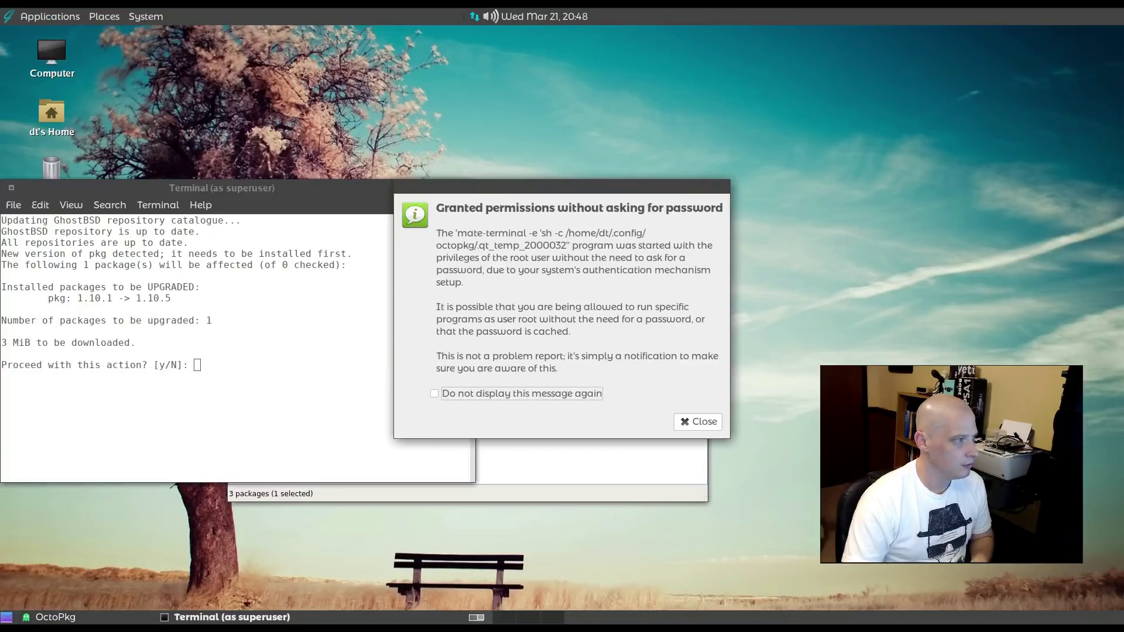
{"action": "left_click", "coordinate": [690, 424]}
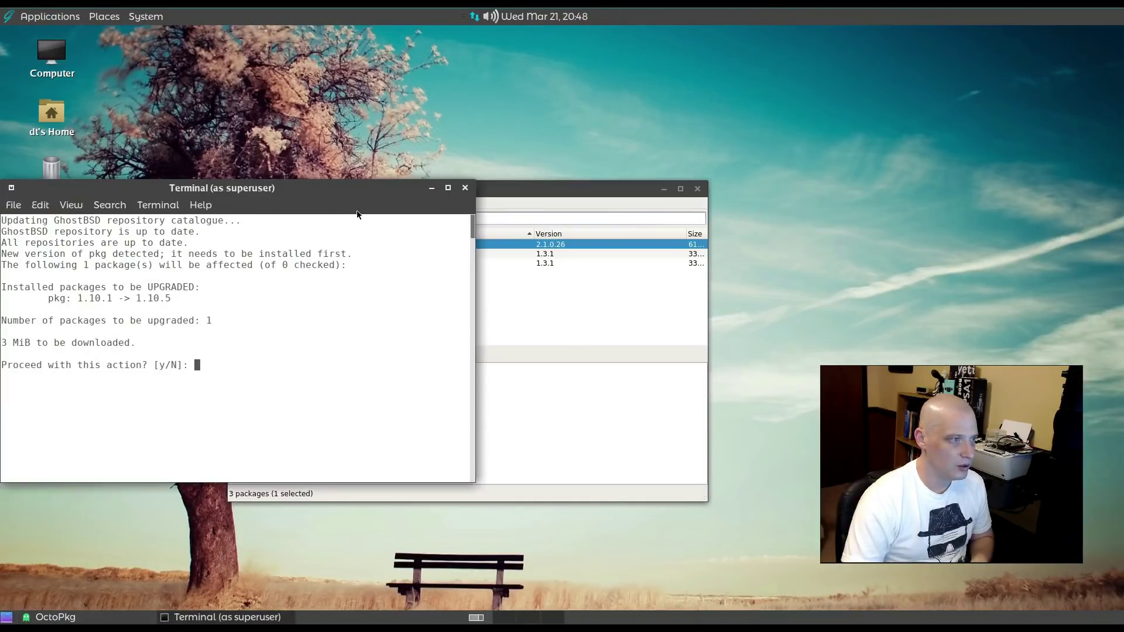
{"action": "left_click_drag", "start_coordinate": [354, 196], "coordinate": [496, 181]}
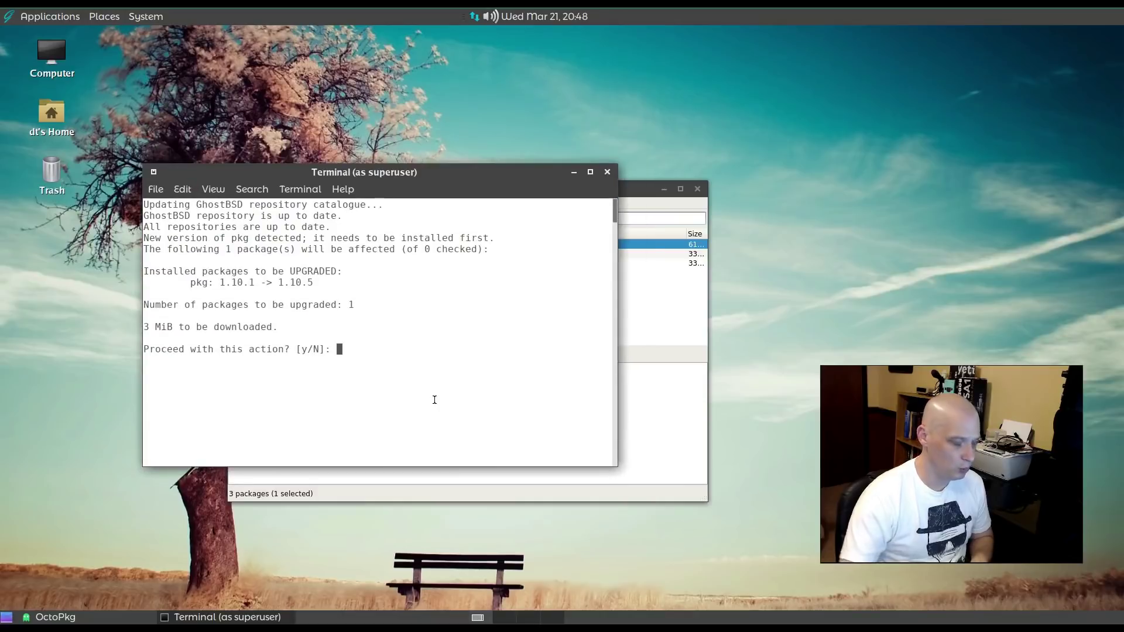
{"action": "type", "text": "y"}
{"action": "key", "text": "Return"}
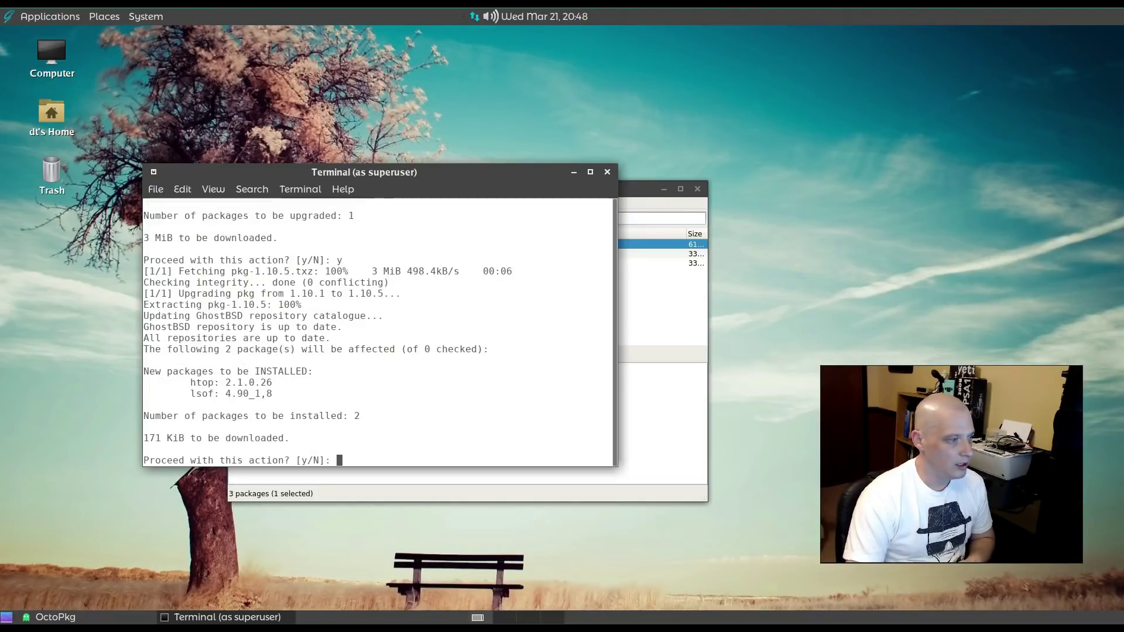
{"action": "type", "text": "y"}
{"action": "key", "text": "Return"}
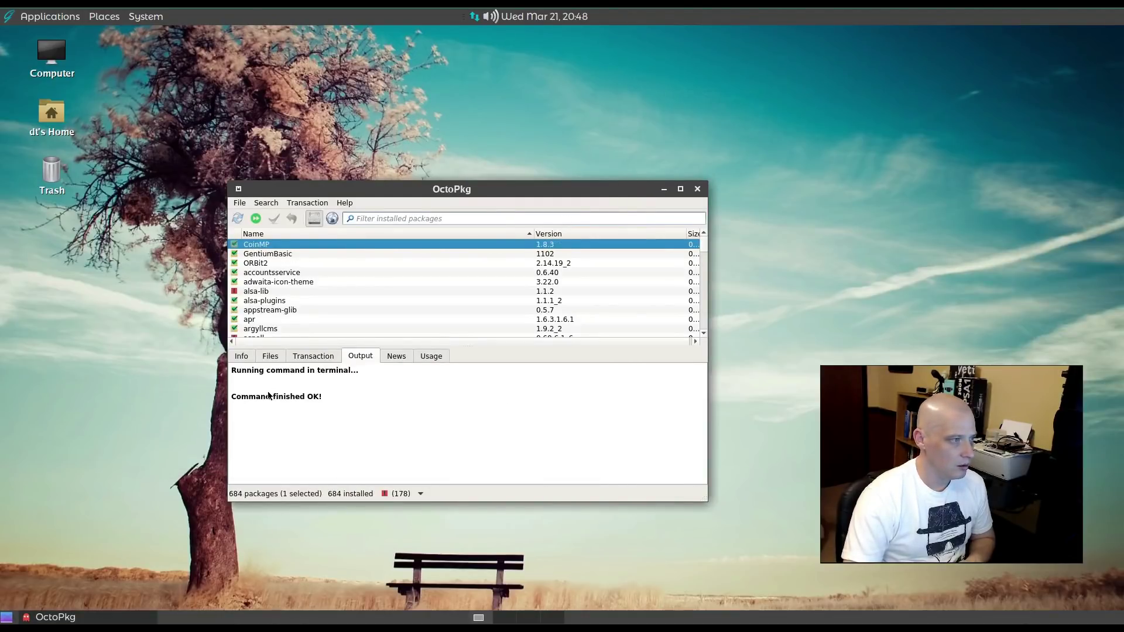
{"action": "left_click", "coordinate": [698, 189]}
Step: Run htop in a new MATE Terminal to view the running processes, and close the terminal despite the running process
{"action": "left_click", "coordinate": [38, 15]}
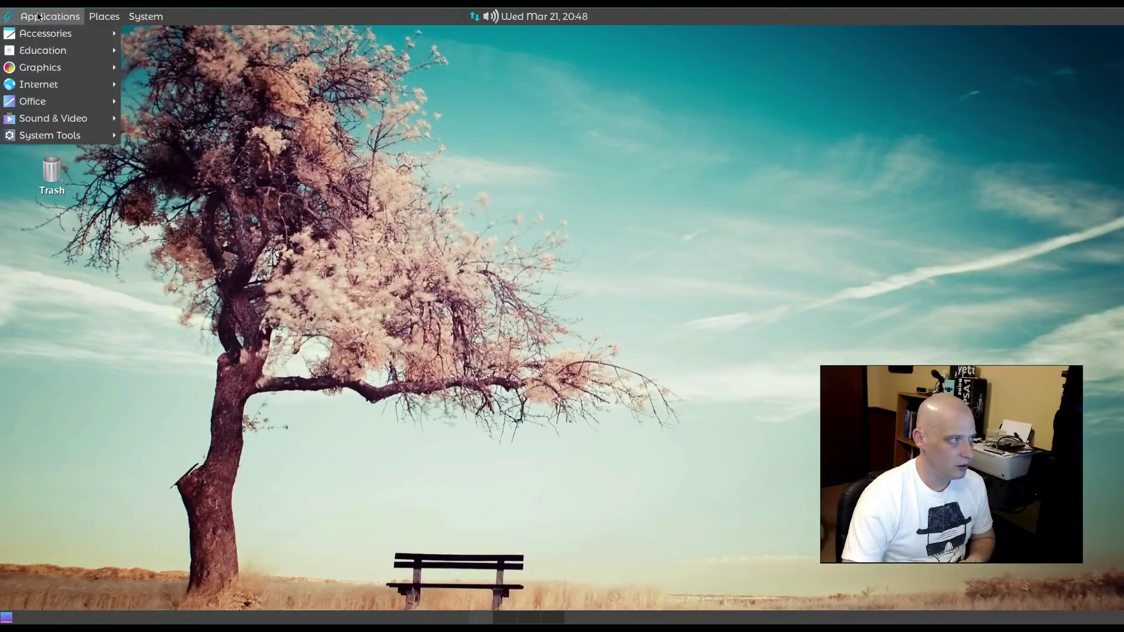
{"action": "mouse_move", "coordinate": [107, 139]}
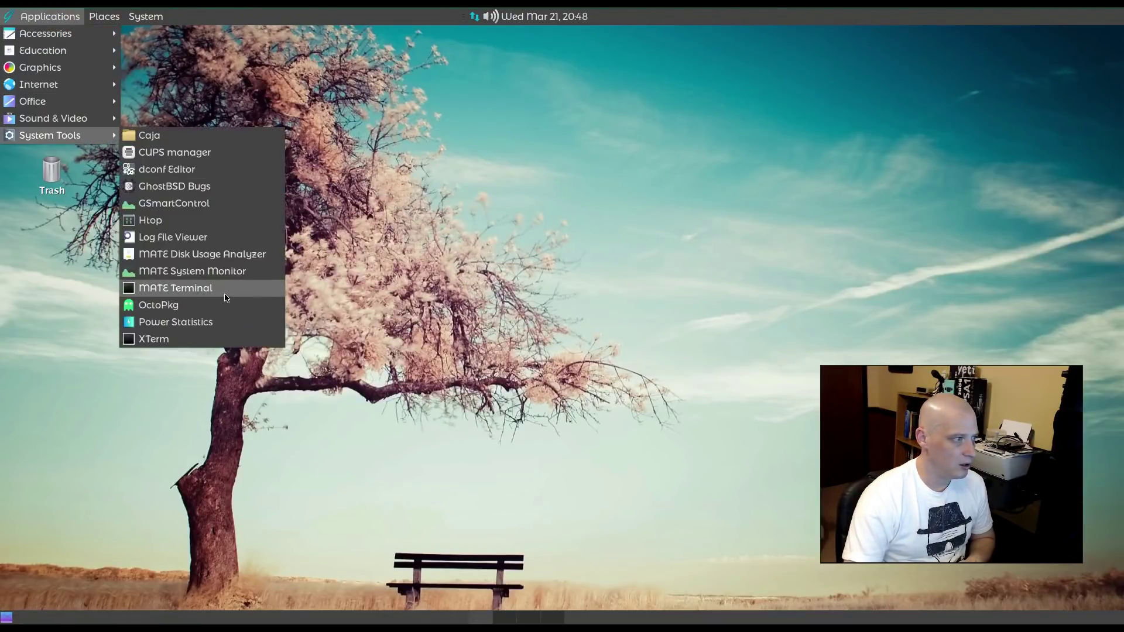
{"action": "left_click", "coordinate": [226, 290]}
{"action": "type", "text": "htop"}
{"action": "key", "text": "Return"}
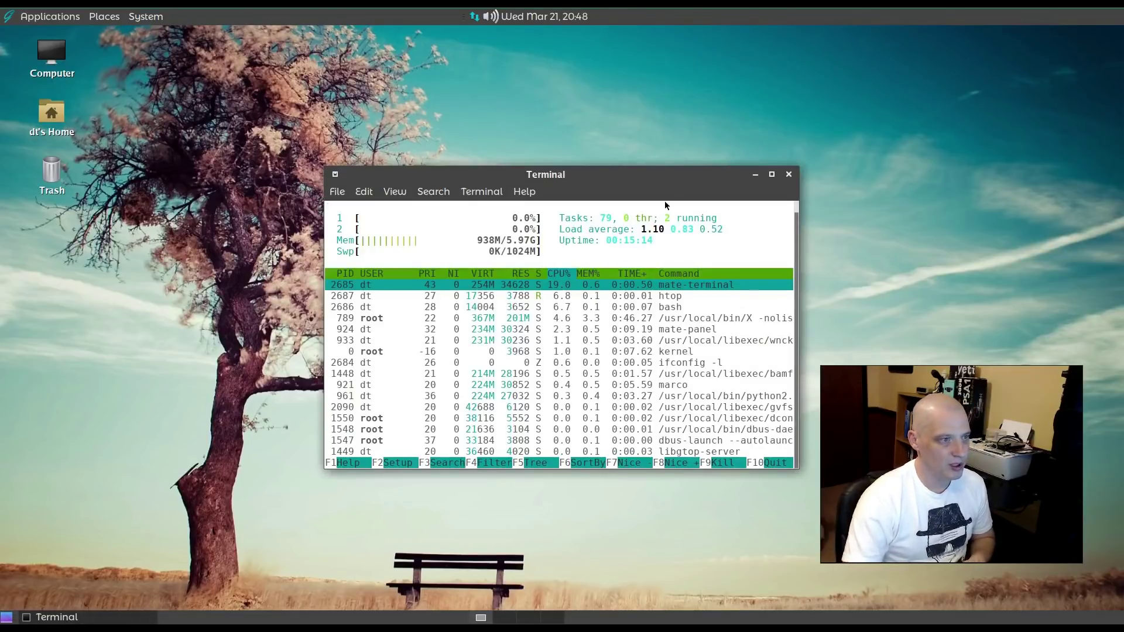
{"action": "left_click_drag", "start_coordinate": [644, 178], "coordinate": [518, 182]}
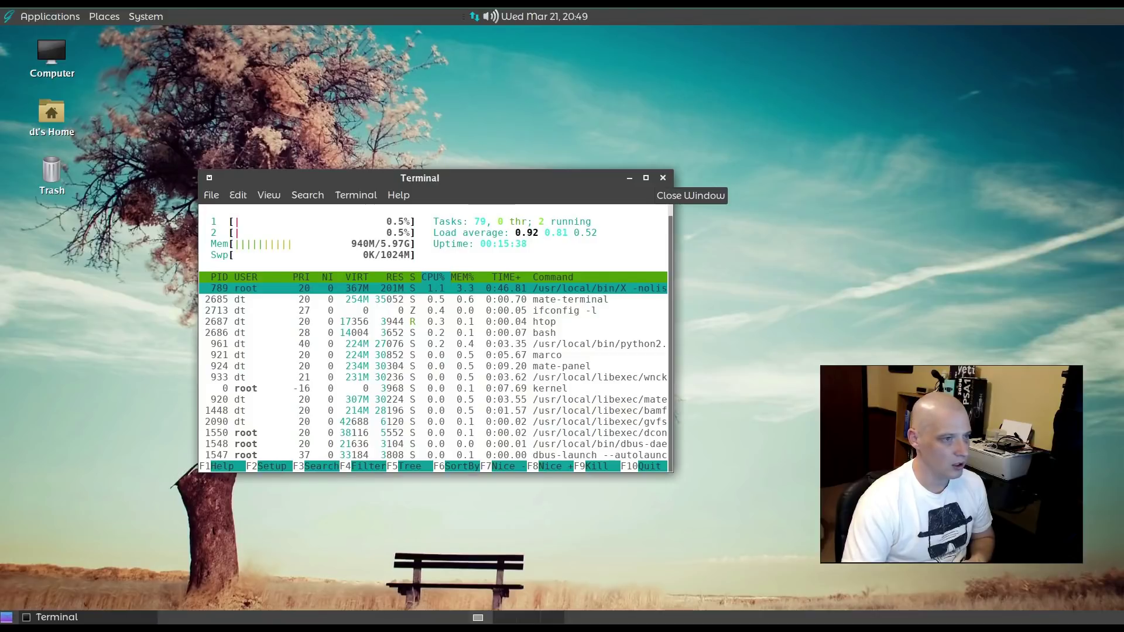
{"action": "left_click", "coordinate": [662, 177]}
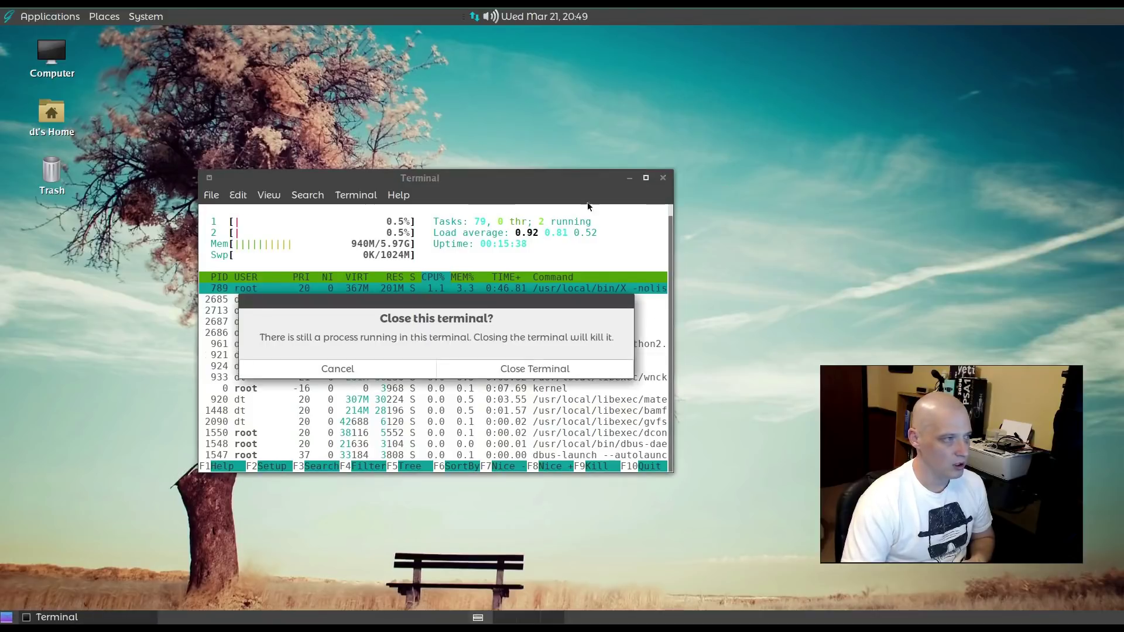
{"action": "left_click", "coordinate": [462, 373]}
Step: Open Power Statistics from the System Tools applications, check the AC adapter details, and close it
{"action": "left_click", "coordinate": [49, 17]}
{"action": "mouse_move", "coordinate": [49, 135]}
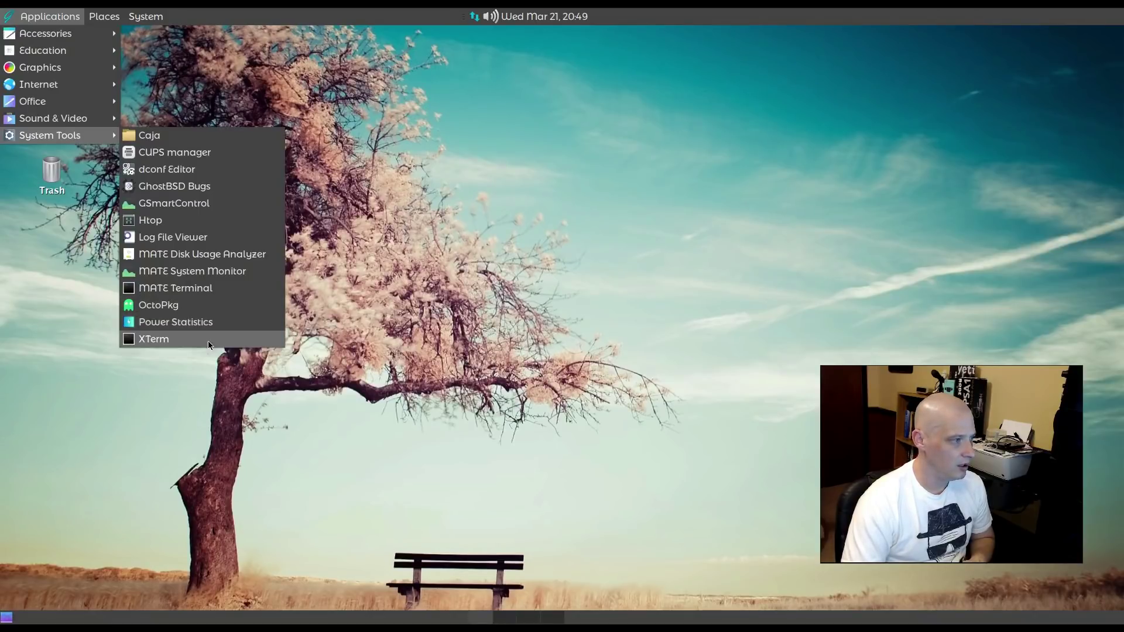
{"action": "left_click", "coordinate": [210, 322]}
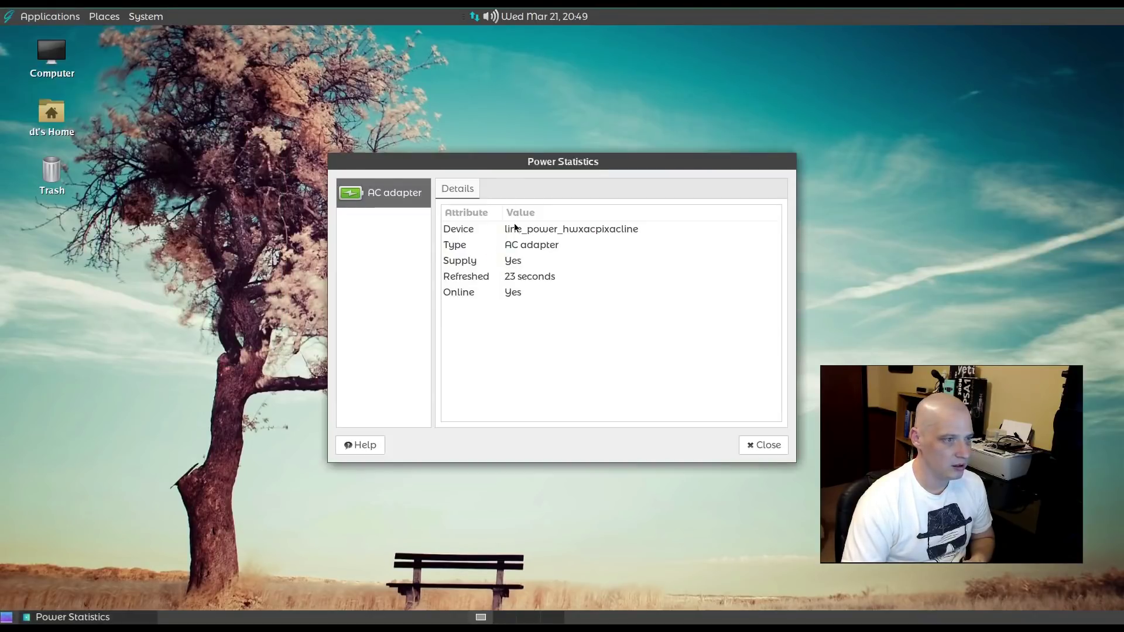
{"action": "left_click", "coordinate": [761, 447]}
Step: Launch XTerm from the System Tools applications, try moving and enlarging its window, and close it
{"action": "left_click", "coordinate": [50, 16]}
{"action": "mouse_move", "coordinate": [102, 140]}
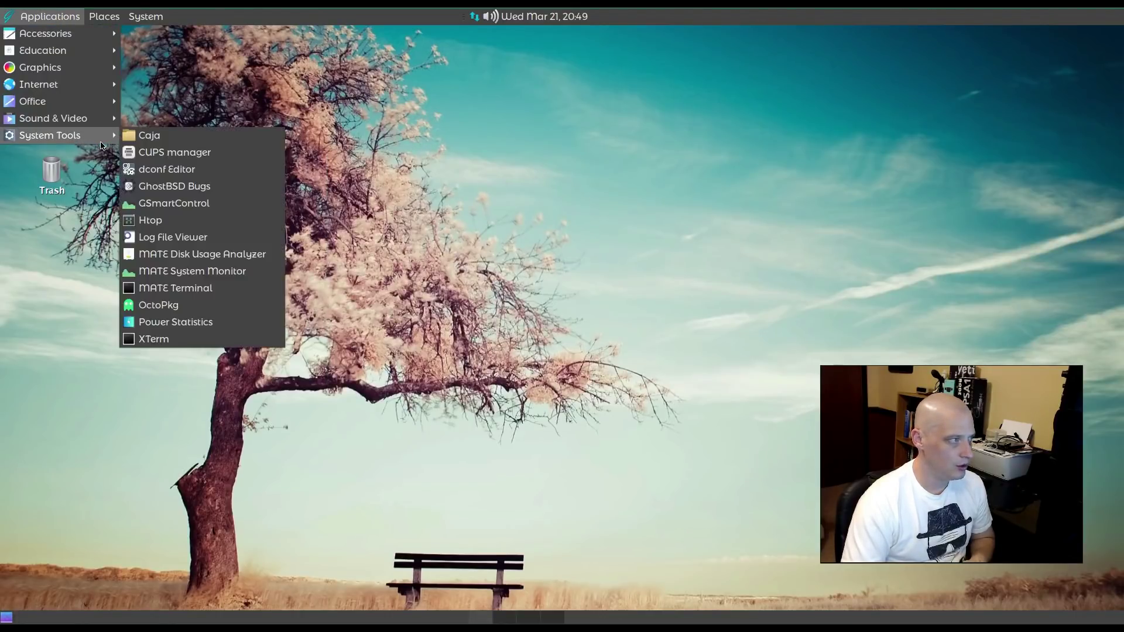
{"action": "left_click", "coordinate": [155, 339]}
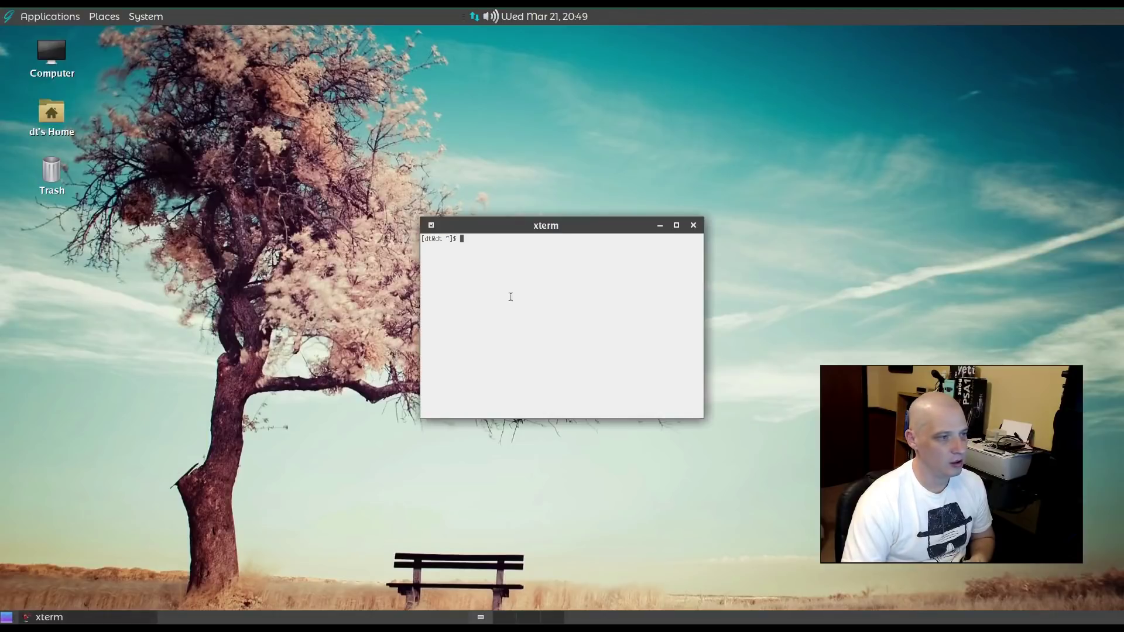
{"action": "left_click_drag", "start_coordinate": [613, 231], "coordinate": [298, 313]}
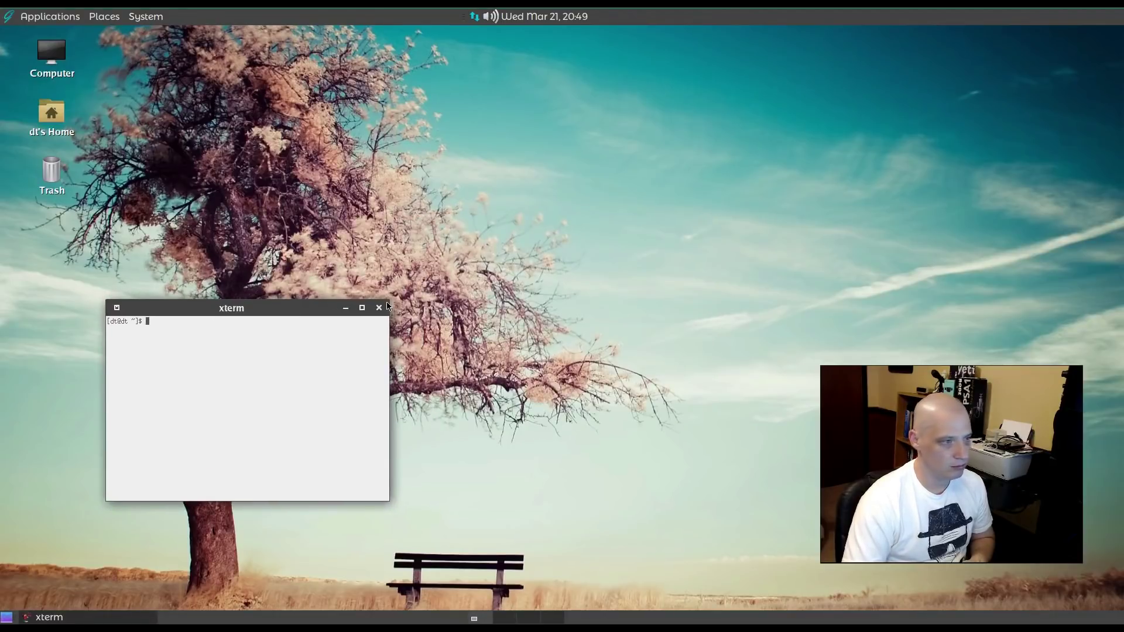
{"action": "left_click_drag", "start_coordinate": [387, 305], "coordinate": [451, 164]}
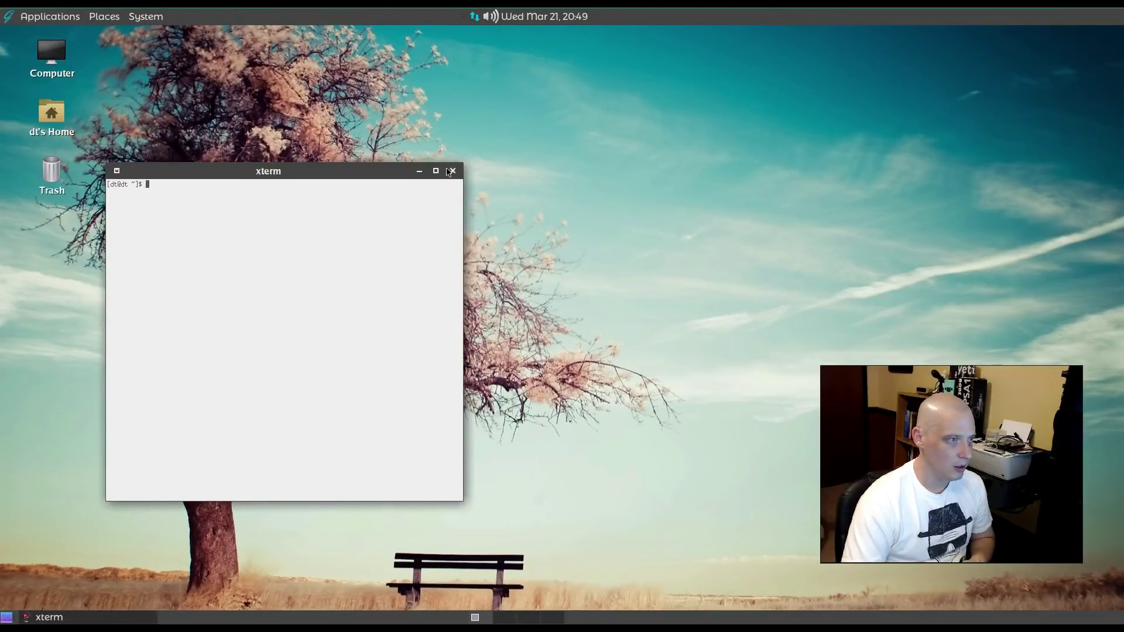
{"action": "left_click", "coordinate": [453, 171]}
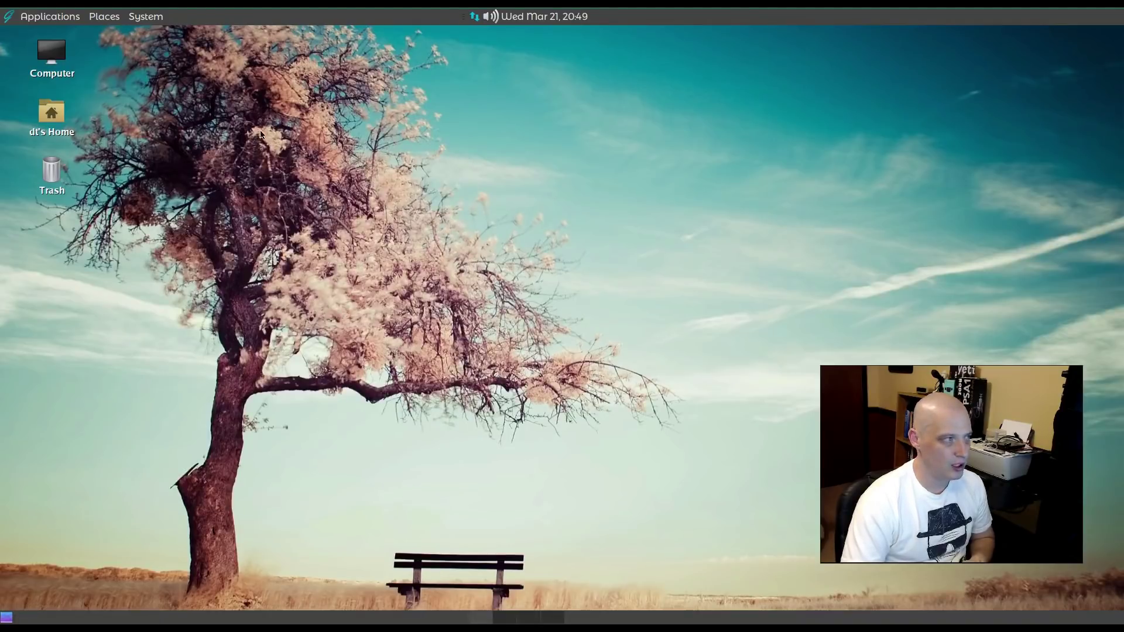
{"action": "left_click", "coordinate": [61, 17]}
{"action": "mouse_move", "coordinate": [83, 137]}
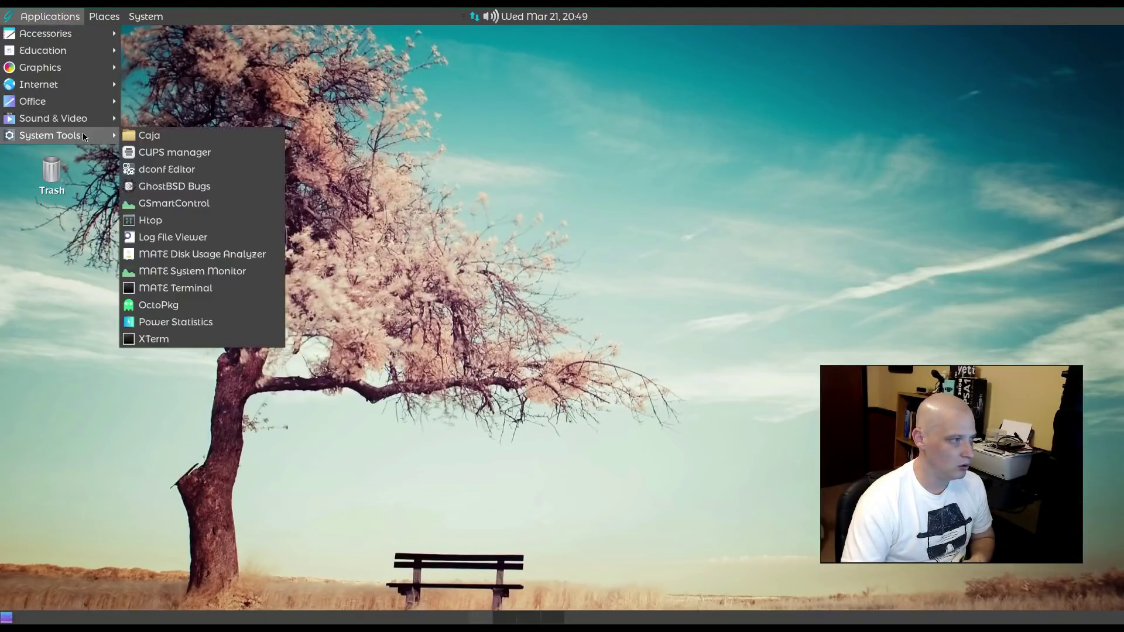
{"action": "left_click", "coordinate": [598, 267]}
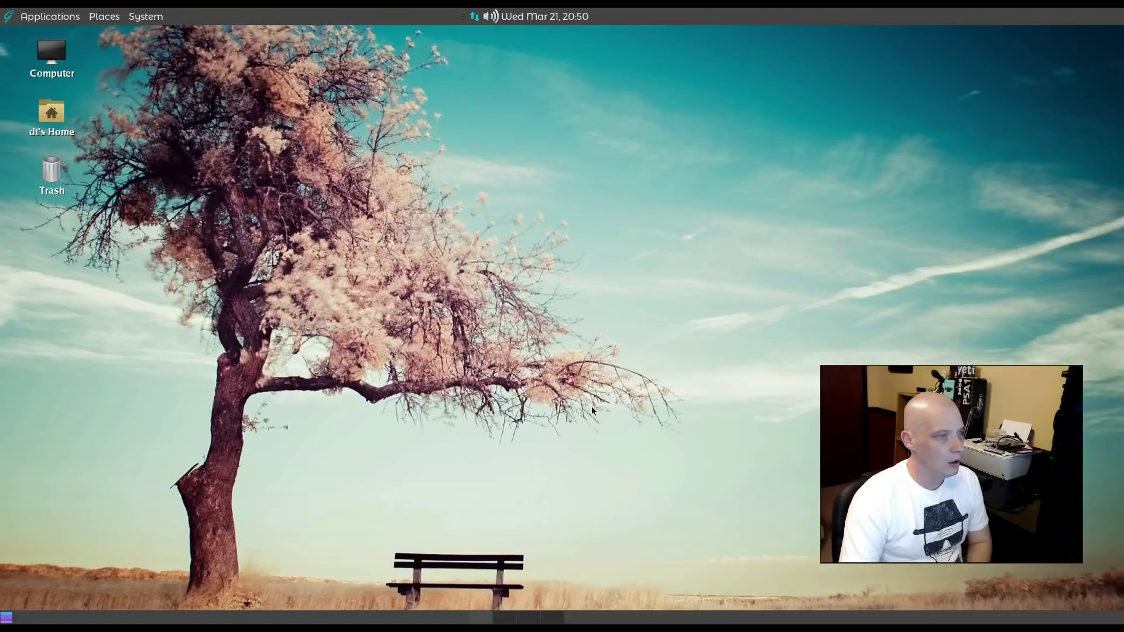
Step: Open the home folder from Places to view its contents, and close the file manager window
{"action": "left_click", "coordinate": [106, 18]}
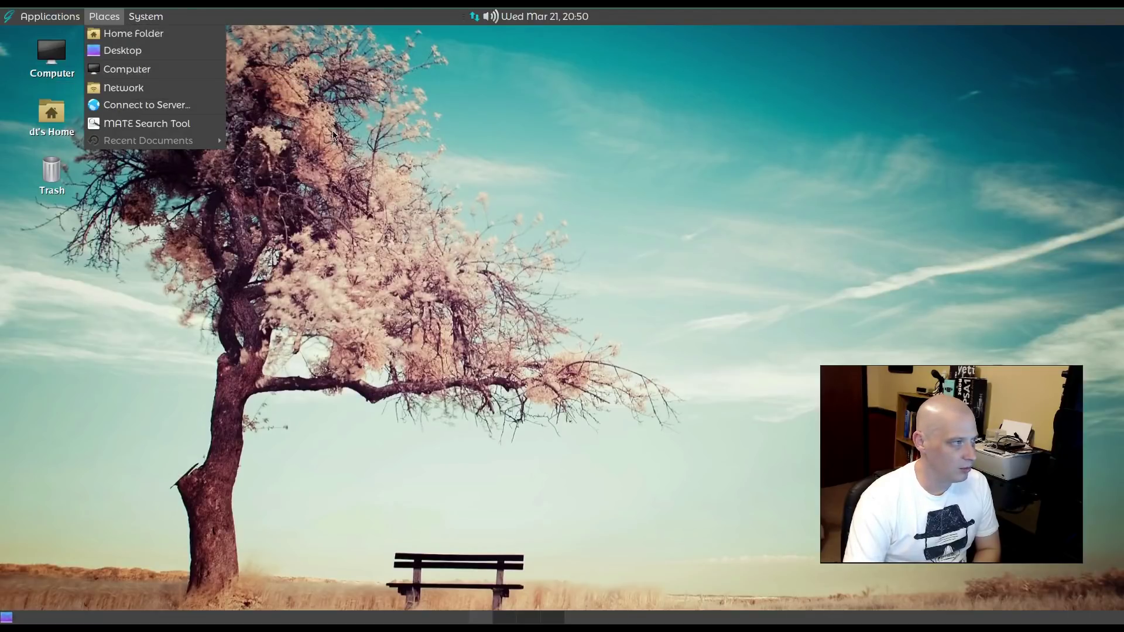
{"action": "left_click", "coordinate": [176, 35]}
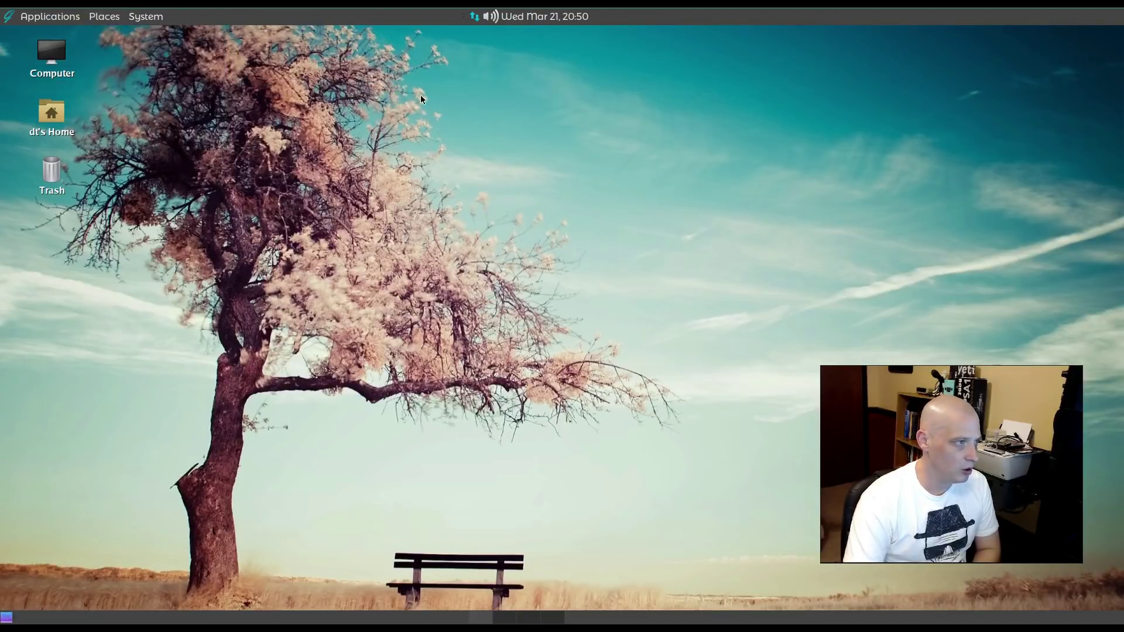
{"action": "left_click_drag", "start_coordinate": [591, 163], "coordinate": [461, 179]}
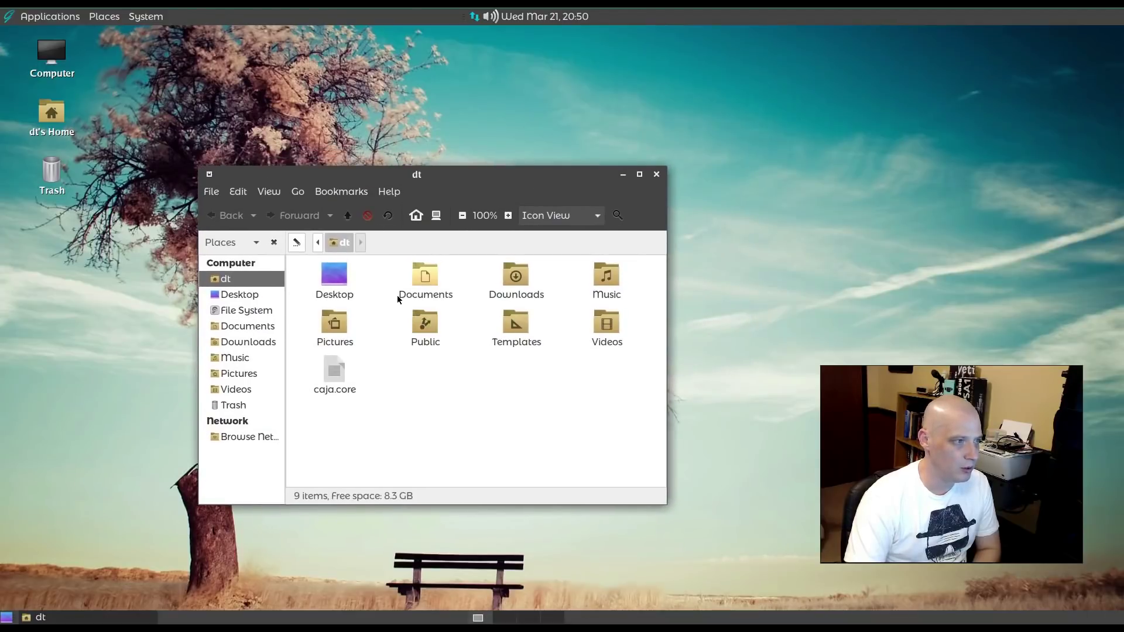
{"action": "left_click", "coordinate": [657, 174]}
Step: Open the Appearance preferences from the Look and Feel settings and place the window beside an open home folder window
{"action": "left_click", "coordinate": [146, 18]}
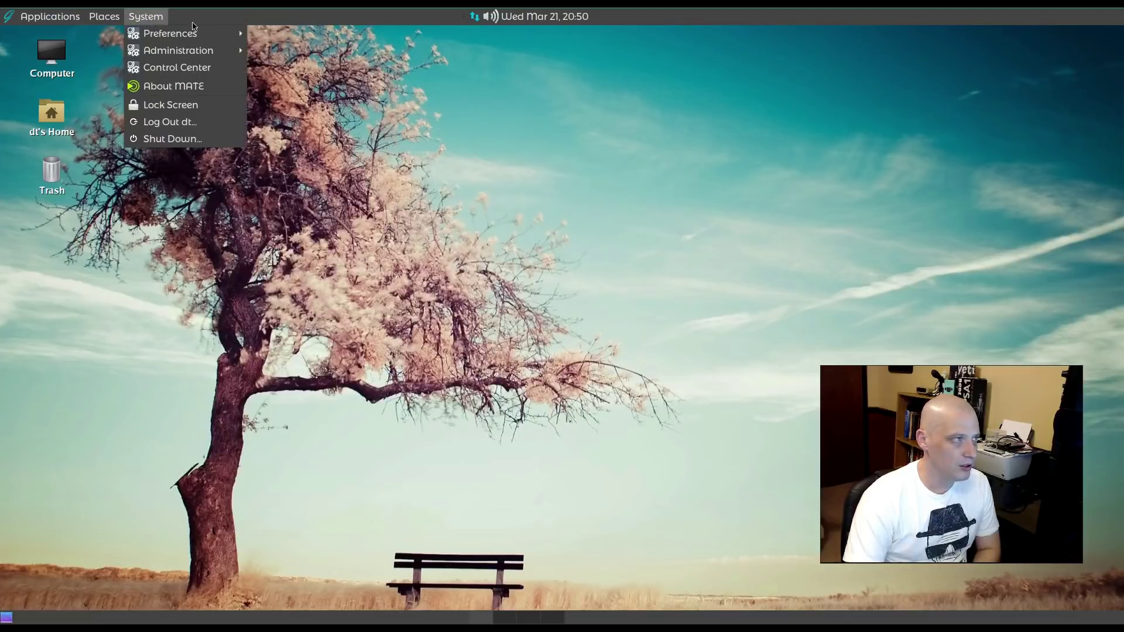
{"action": "mouse_move", "coordinate": [193, 33]}
{"action": "mouse_move", "coordinate": [382, 40]}
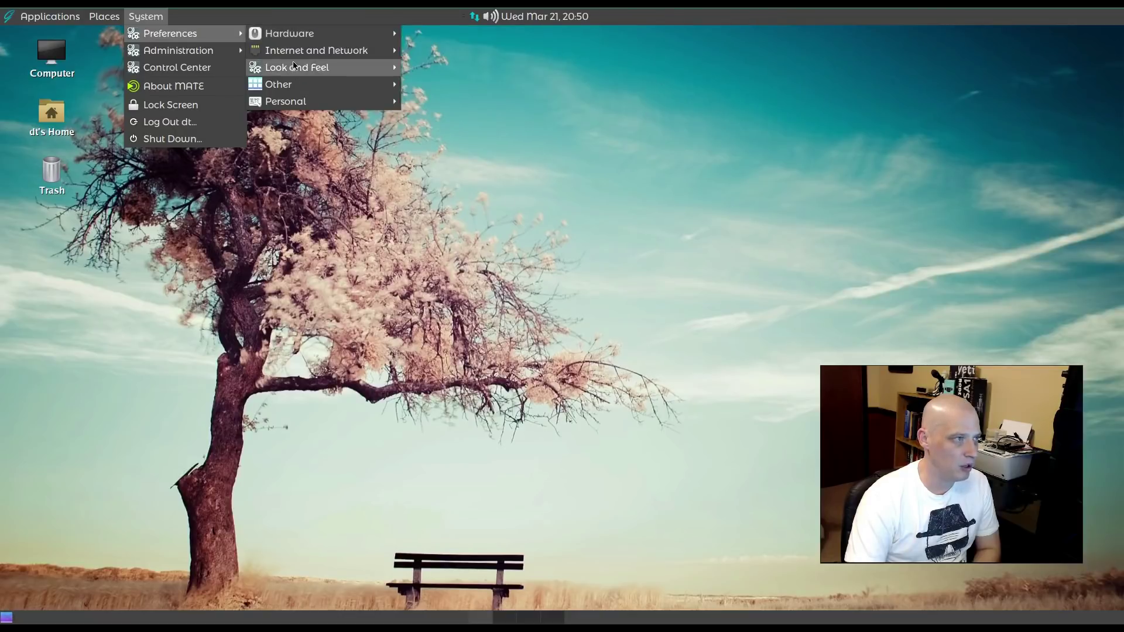
{"action": "mouse_move", "coordinate": [370, 77]}
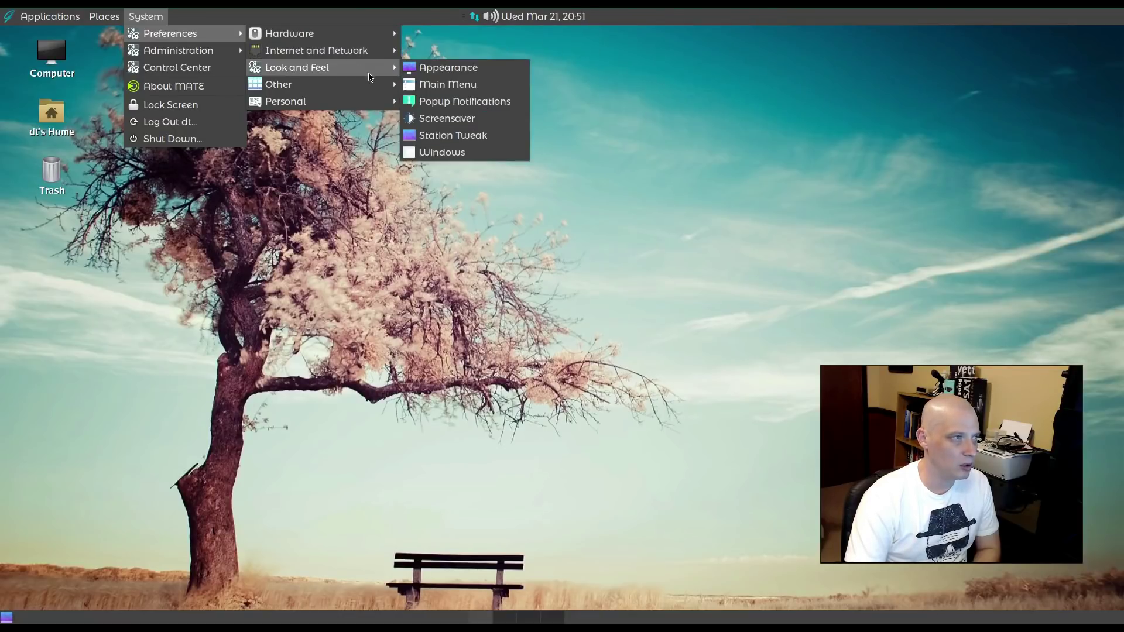
{"action": "left_click", "coordinate": [509, 69]}
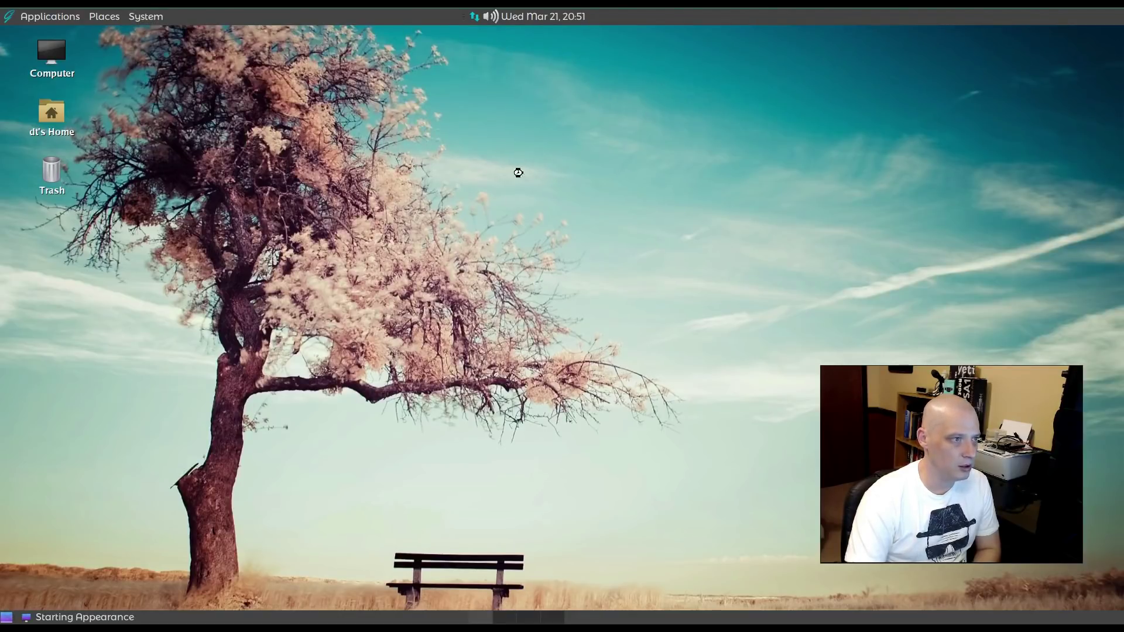
{"action": "left_click_drag", "start_coordinate": [616, 157], "coordinate": [577, 133]}
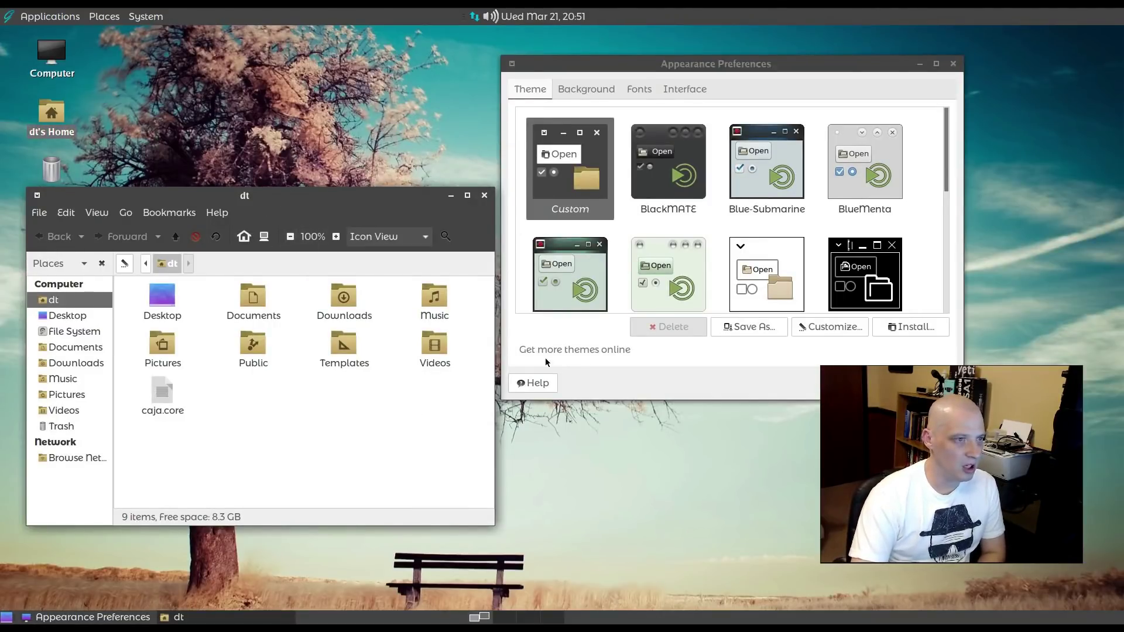
{"action": "left_click", "coordinate": [769, 69]}
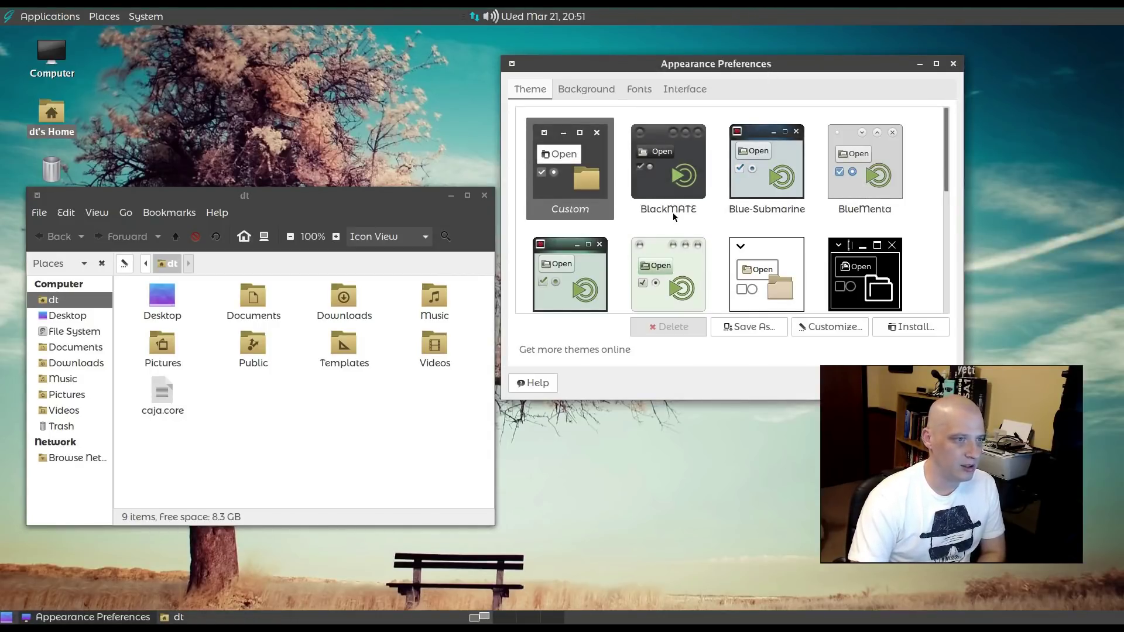
Step: Try the BlackMATE, Blue-Submarine, BlueMenta and Green-Submarine themes one after another on the desktop and open windows
{"action": "left_click", "coordinate": [677, 188]}
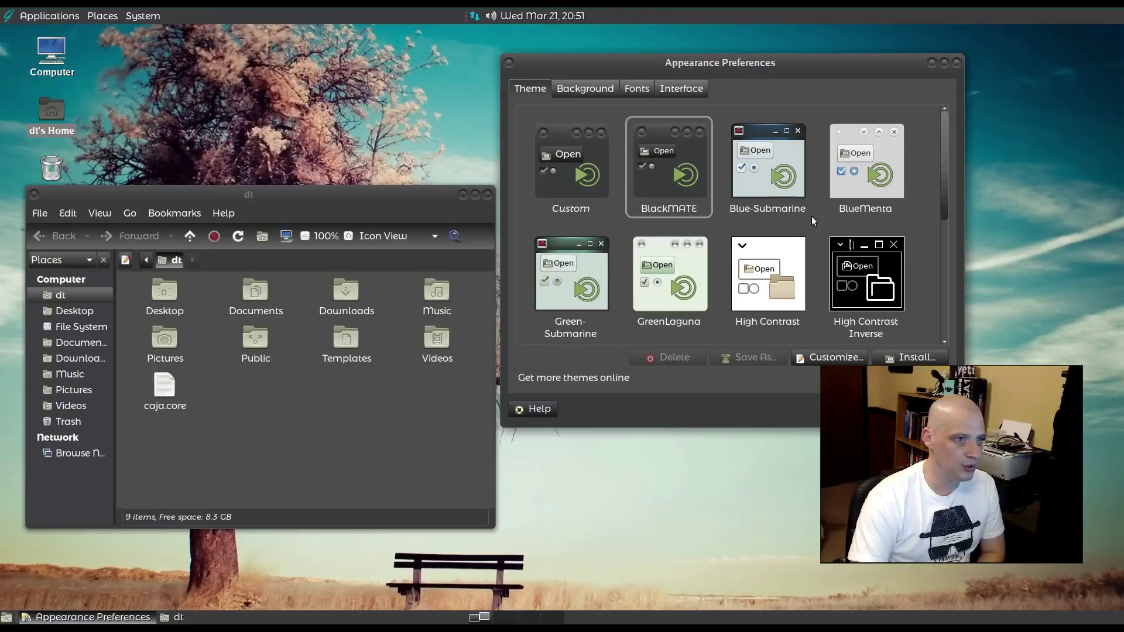
{"action": "left_click", "coordinate": [772, 176]}
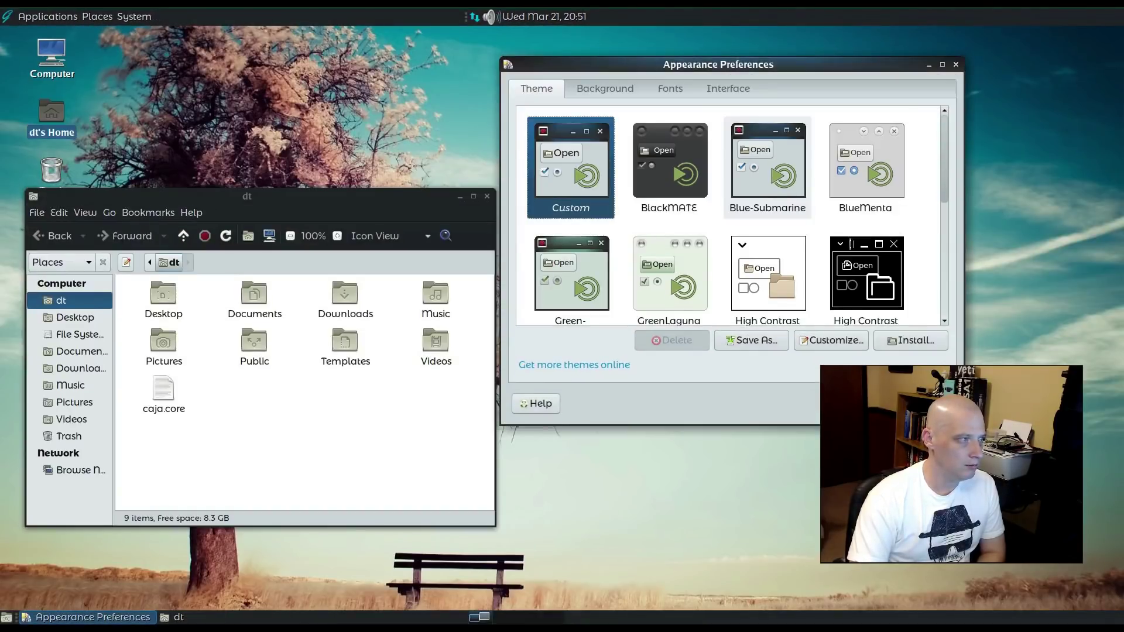
{"action": "left_click", "coordinate": [876, 154]}
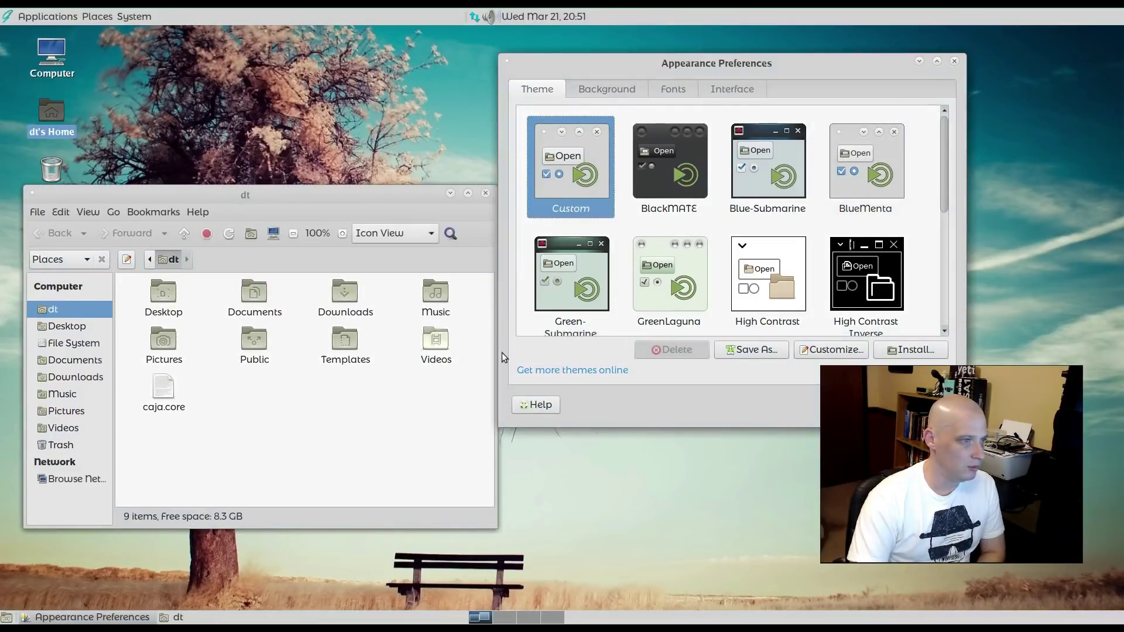
{"action": "scroll", "coordinate": [603, 273], "scroll_direction": "down", "scroll_amount": 2}
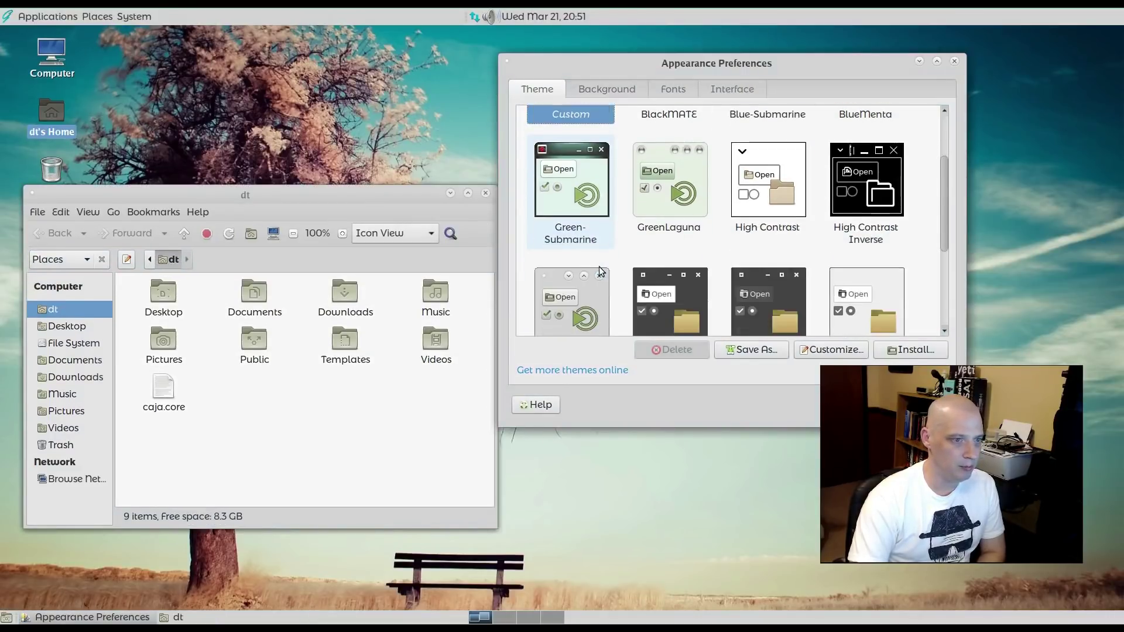
{"action": "left_click", "coordinate": [588, 179]}
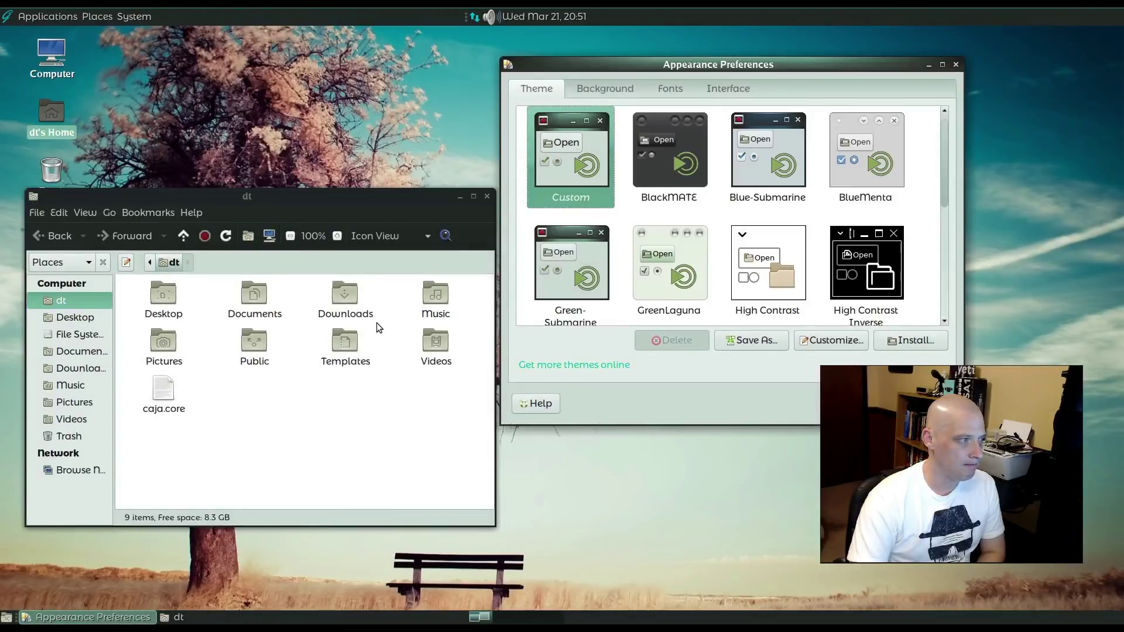
Step: Find the Numix themes in the theme list and try Numix-SX-Dark, followed by Numix-SX-FullDark
{"action": "scroll", "coordinate": [682, 224], "scroll_direction": "down", "scroll_amount": 4}
{"action": "scroll", "coordinate": [682, 222], "scroll_direction": "up", "scroll_amount": 3}
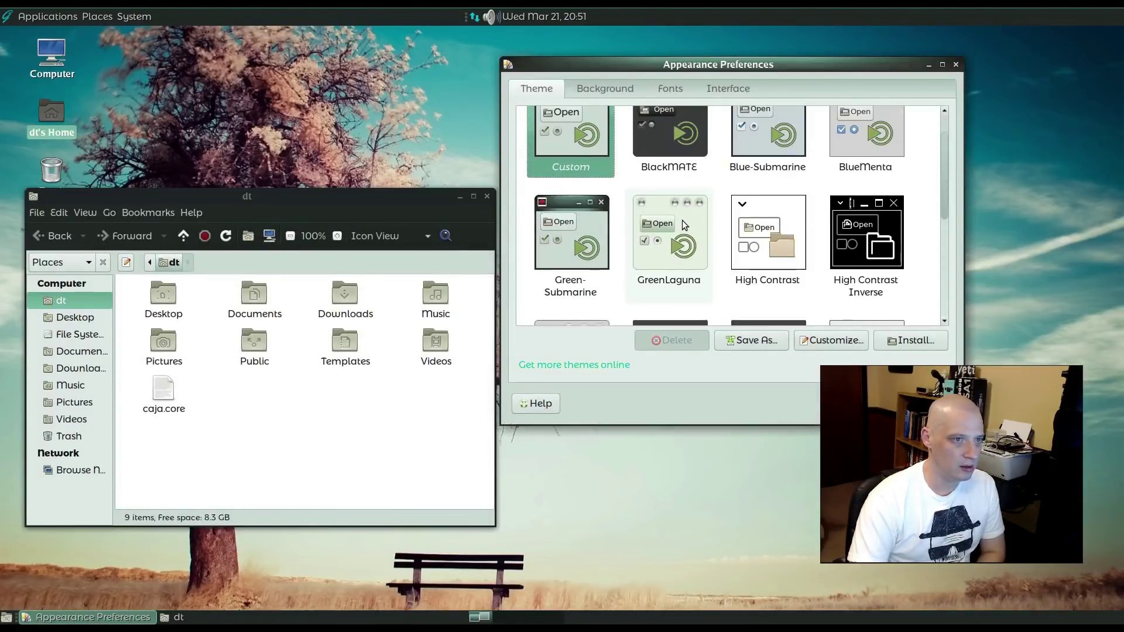
{"action": "scroll", "coordinate": [684, 224], "scroll_direction": "down", "scroll_amount": 3}
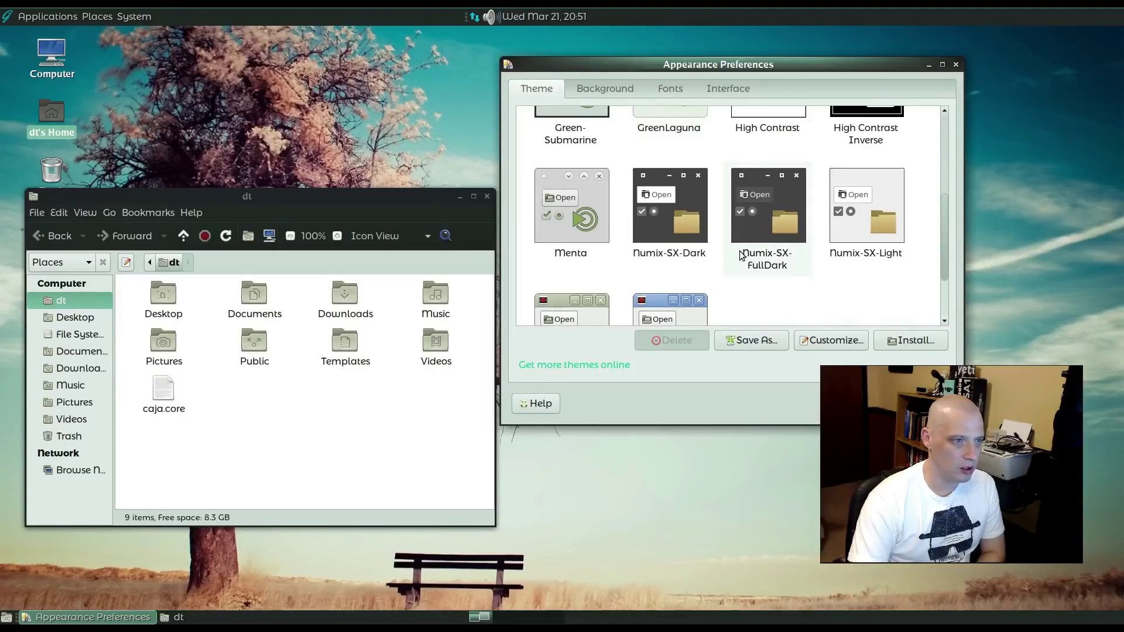
{"action": "left_click", "coordinate": [685, 215]}
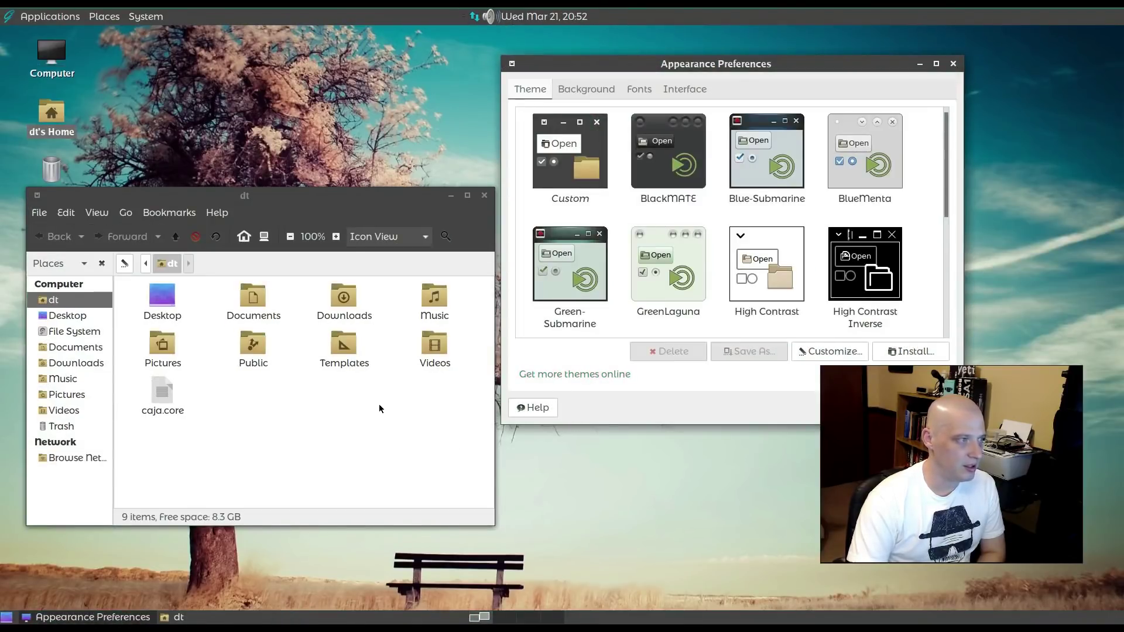
{"action": "scroll", "coordinate": [788, 228], "scroll_direction": "down", "scroll_amount": 5}
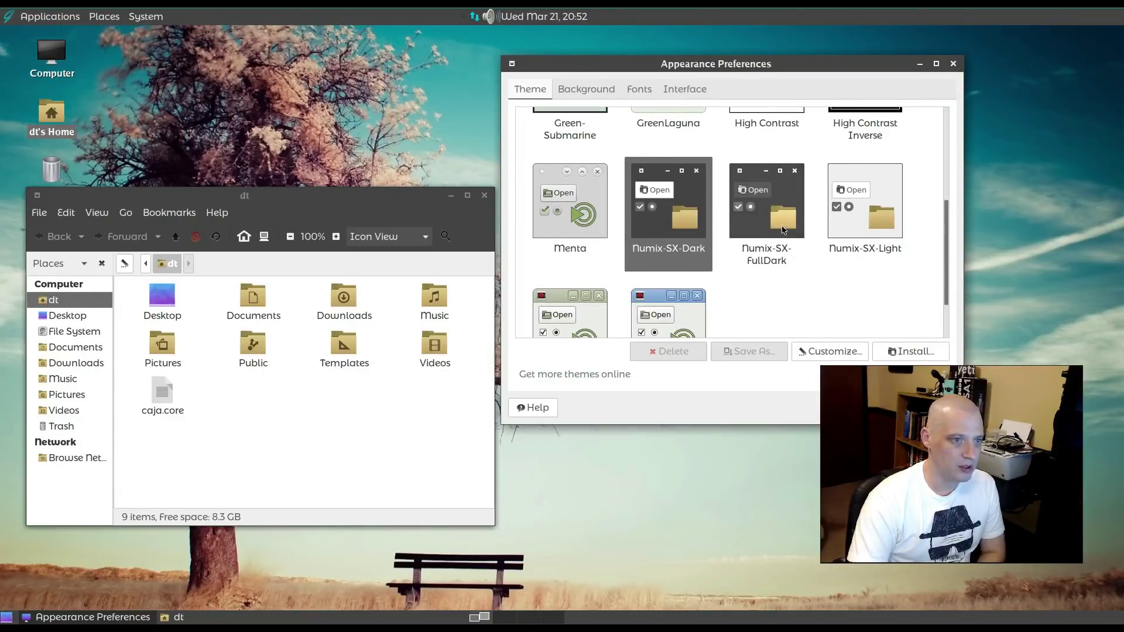
{"action": "left_click", "coordinate": [783, 229]}
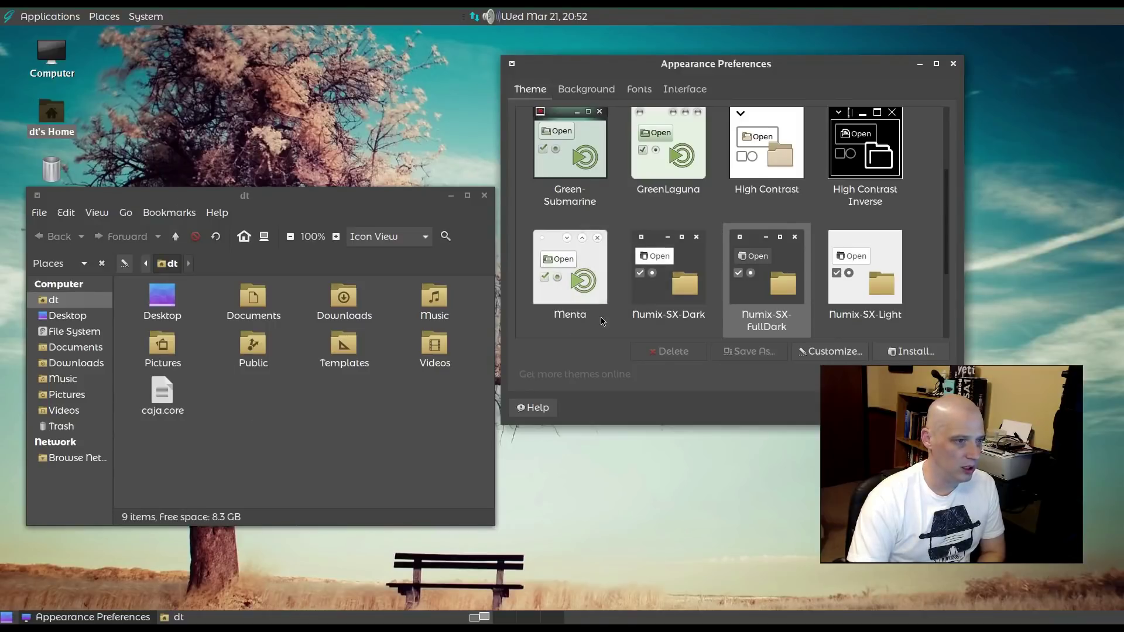
Step: Try the Menta theme and compare it with the Numix-SX-Light theme
{"action": "scroll", "coordinate": [600, 323], "scroll_direction": "down", "scroll_amount": 2}
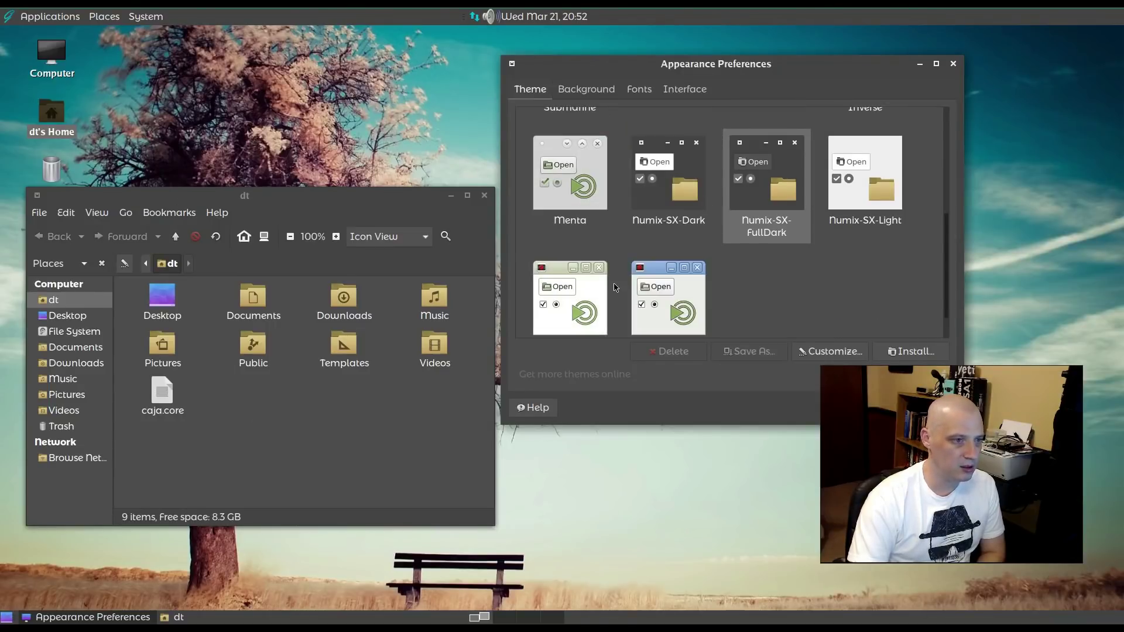
{"action": "left_click", "coordinate": [573, 207]}
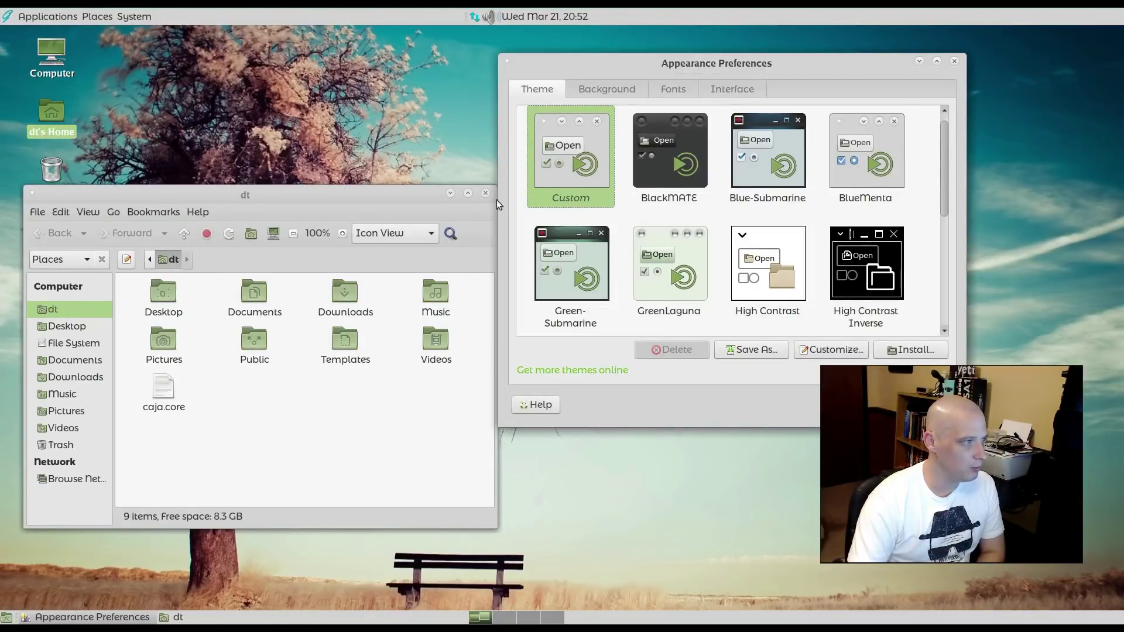
{"action": "scroll", "coordinate": [636, 228], "scroll_direction": "down", "scroll_amount": 5}
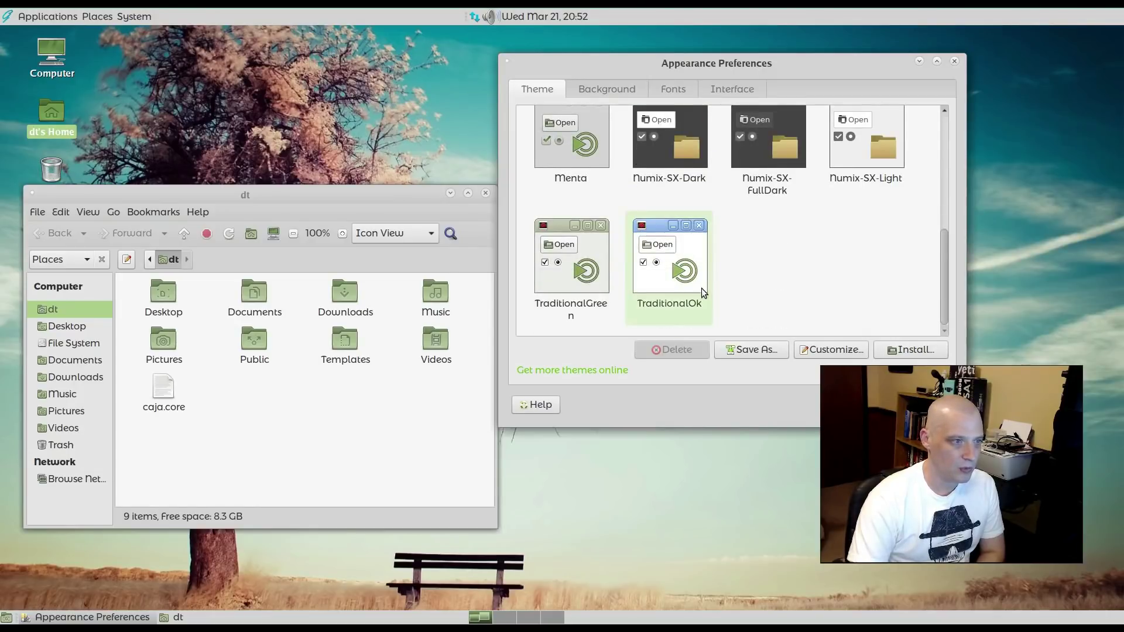
{"action": "left_click", "coordinate": [889, 163]}
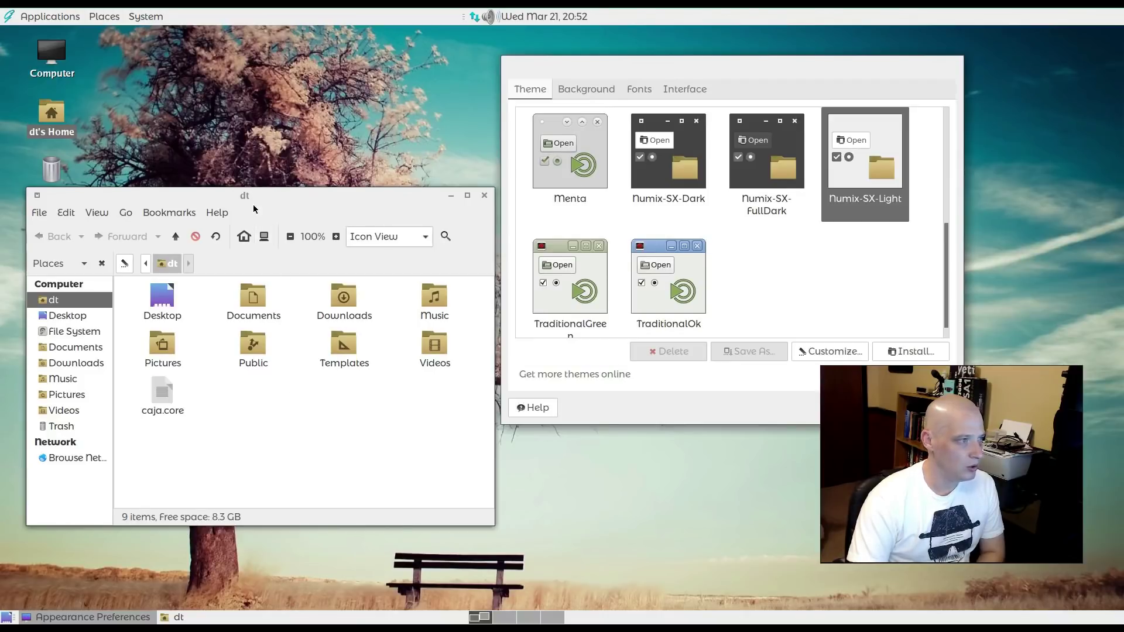
Step: Return to Numix-SX-Dark for comparison, and apply the Numix-SX-FullDark theme
{"action": "scroll", "coordinate": [781, 229], "scroll_direction": "up", "scroll_amount": 3}
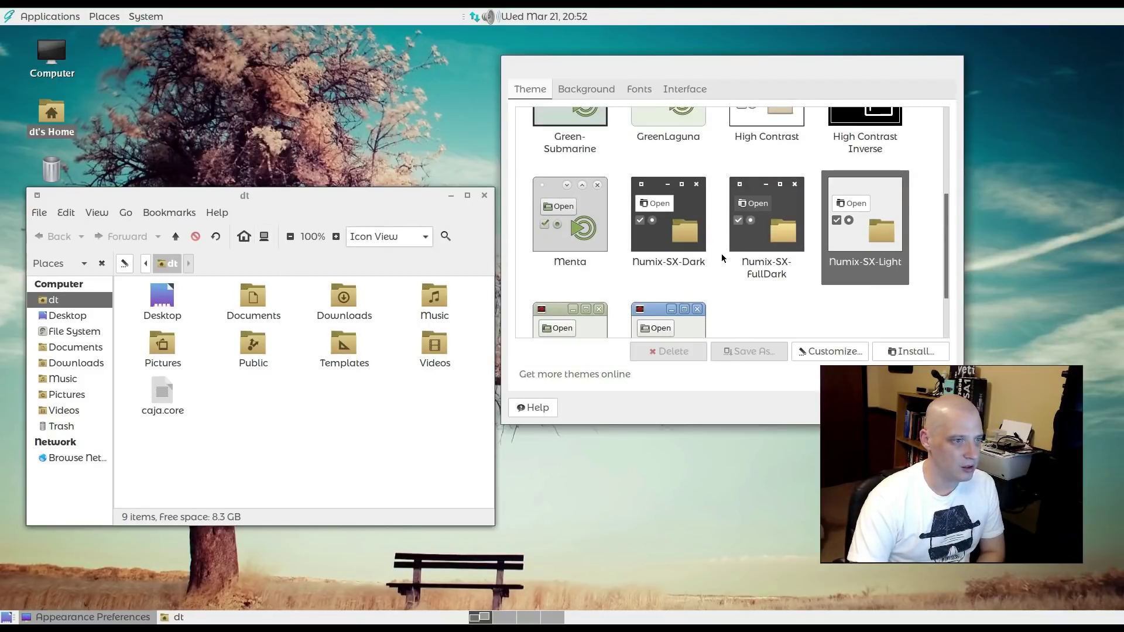
{"action": "scroll", "coordinate": [724, 261], "scroll_direction": "down", "scroll_amount": 2}
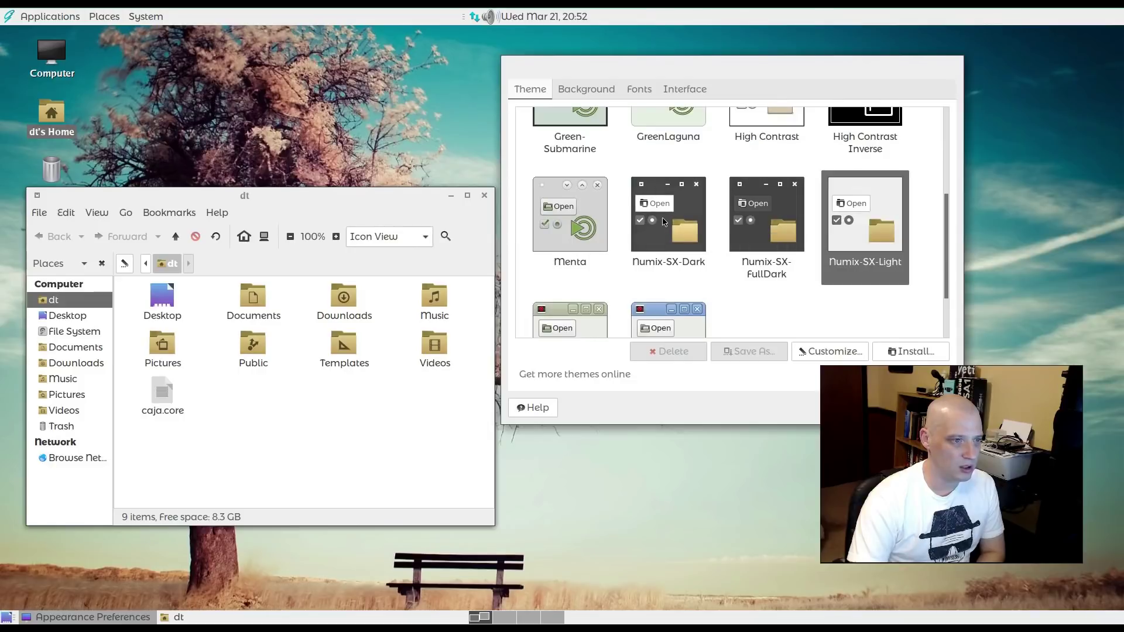
{"action": "left_click", "coordinate": [663, 221]}
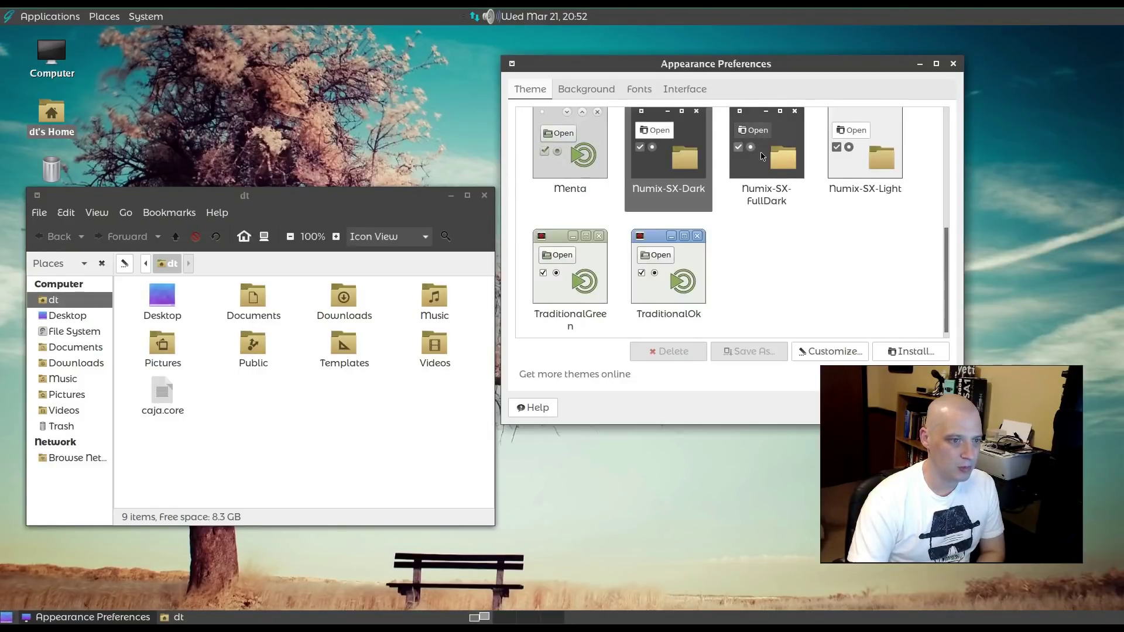
{"action": "left_click", "coordinate": [763, 157]}
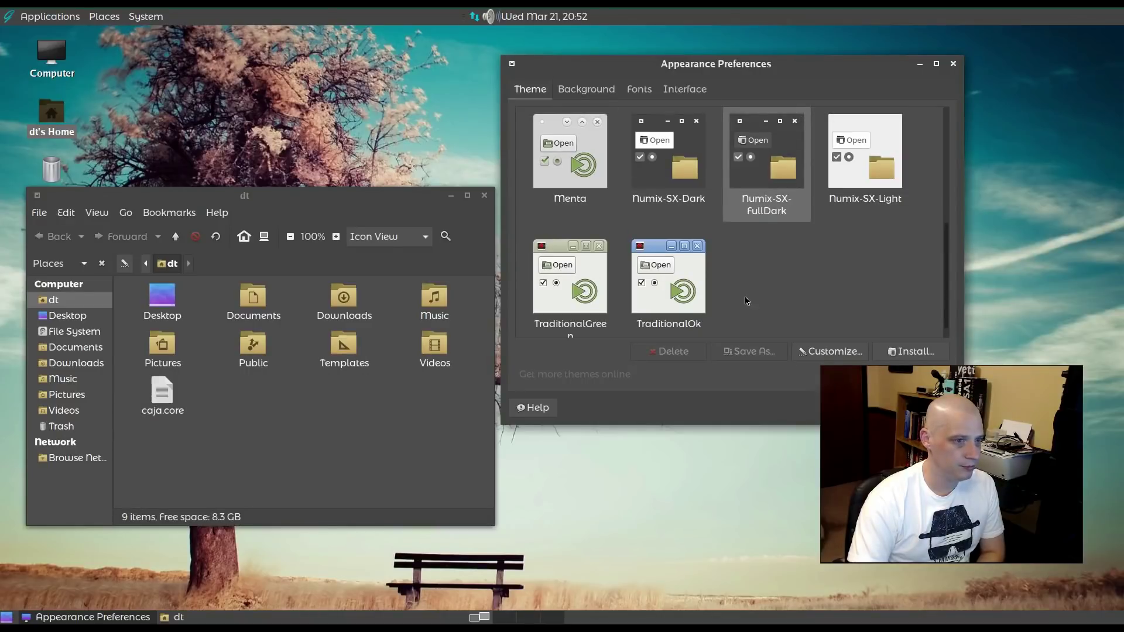
Step: Show the desktop background choices, with the home folder minimized and the preferences window moved to where it stood
{"action": "left_click", "coordinate": [600, 94]}
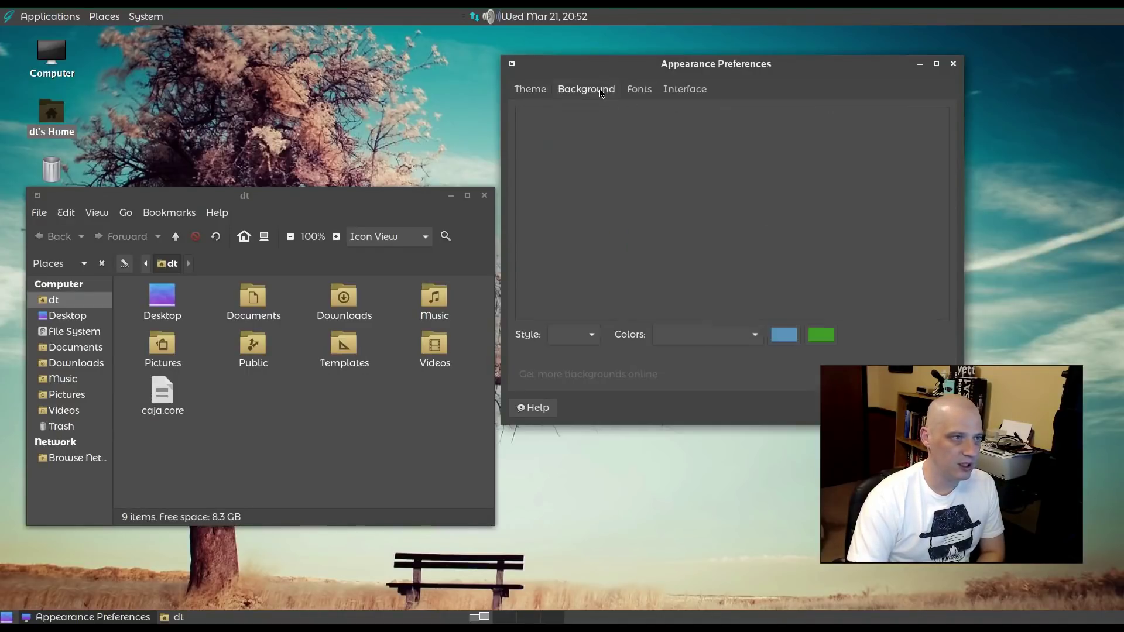
{"action": "left_click", "coordinate": [450, 201]}
{"action": "left_click_drag", "start_coordinate": [650, 67], "coordinate": [274, 158]}
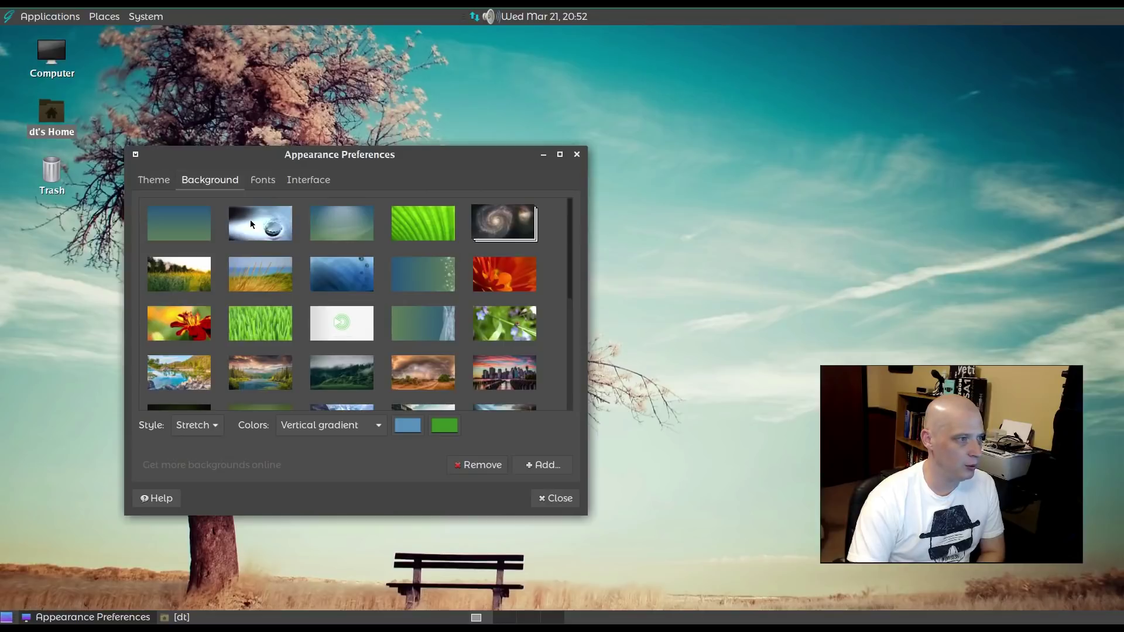
Step: Try the water drop, orange flower and blue MATE logo wallpapers as the desktop background
{"action": "left_click", "coordinate": [250, 220]}
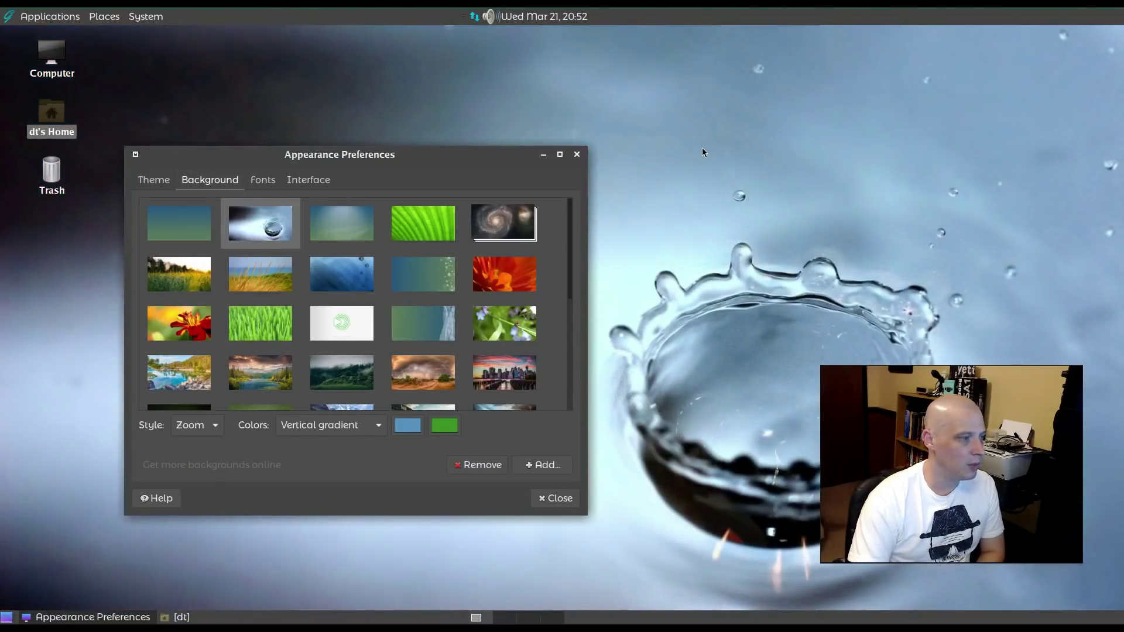
{"action": "left_click", "coordinate": [363, 245]}
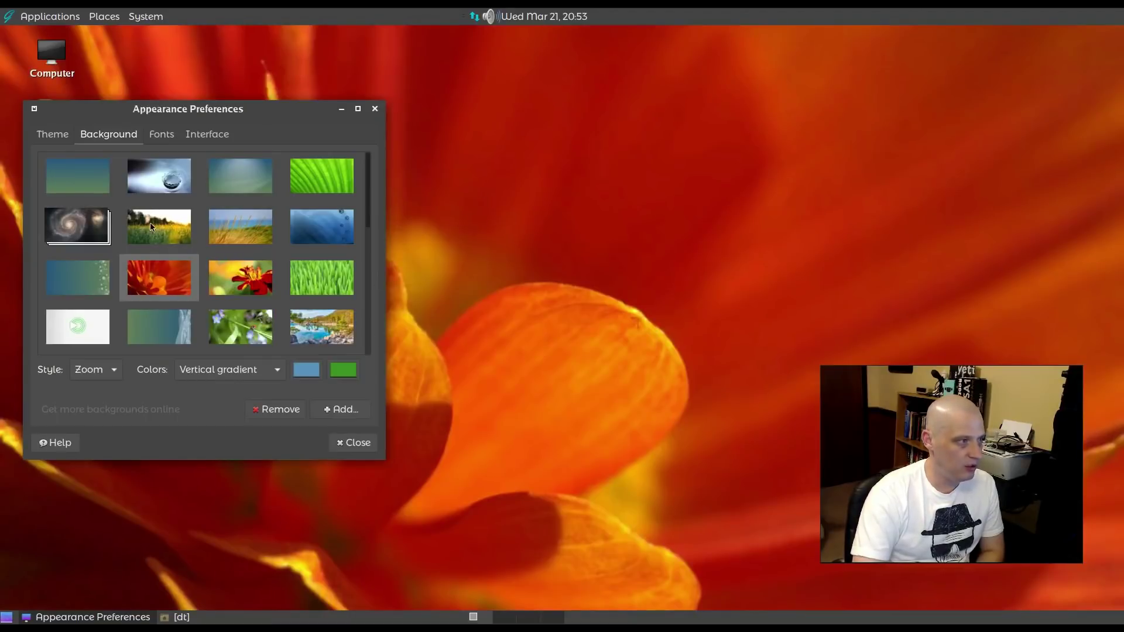
{"action": "left_click", "coordinate": [323, 237]}
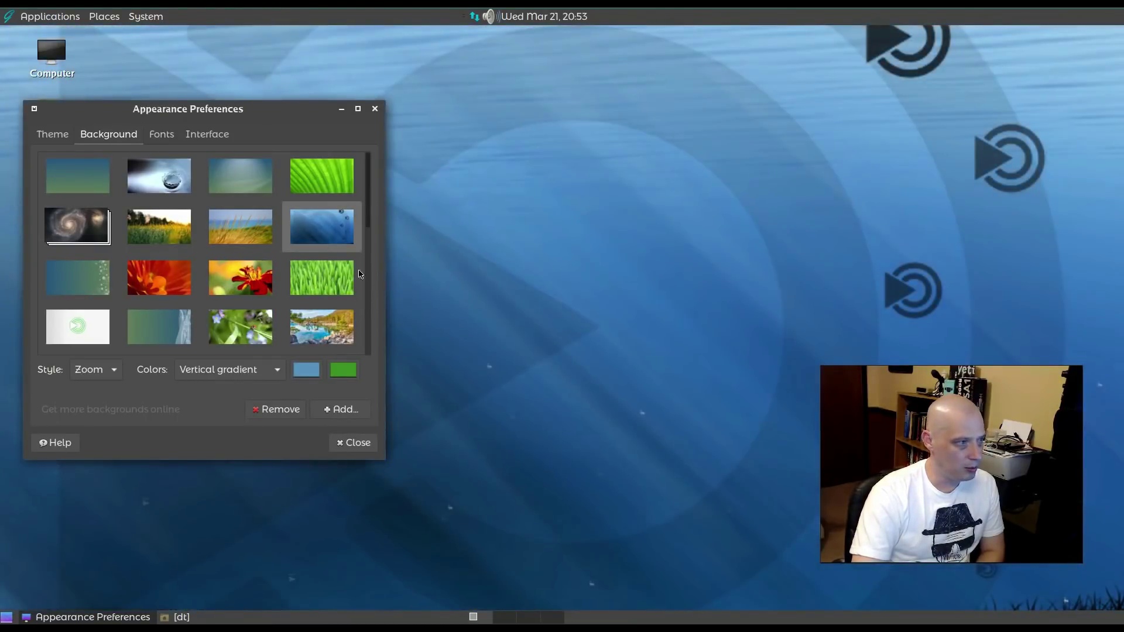
Step: Browse further through the wallpapers and try the abstract blue-green waves image as the desktop background
{"action": "scroll", "coordinate": [351, 290], "scroll_direction": "down", "scroll_amount": 3}
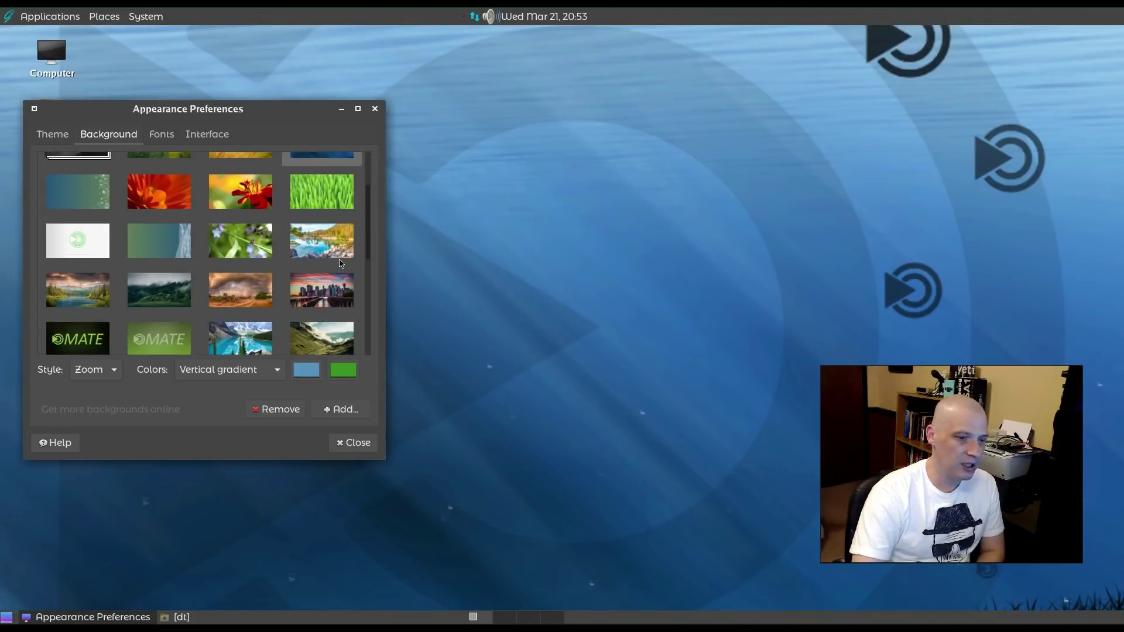
{"action": "scroll", "coordinate": [342, 263], "scroll_direction": "down", "scroll_amount": 2}
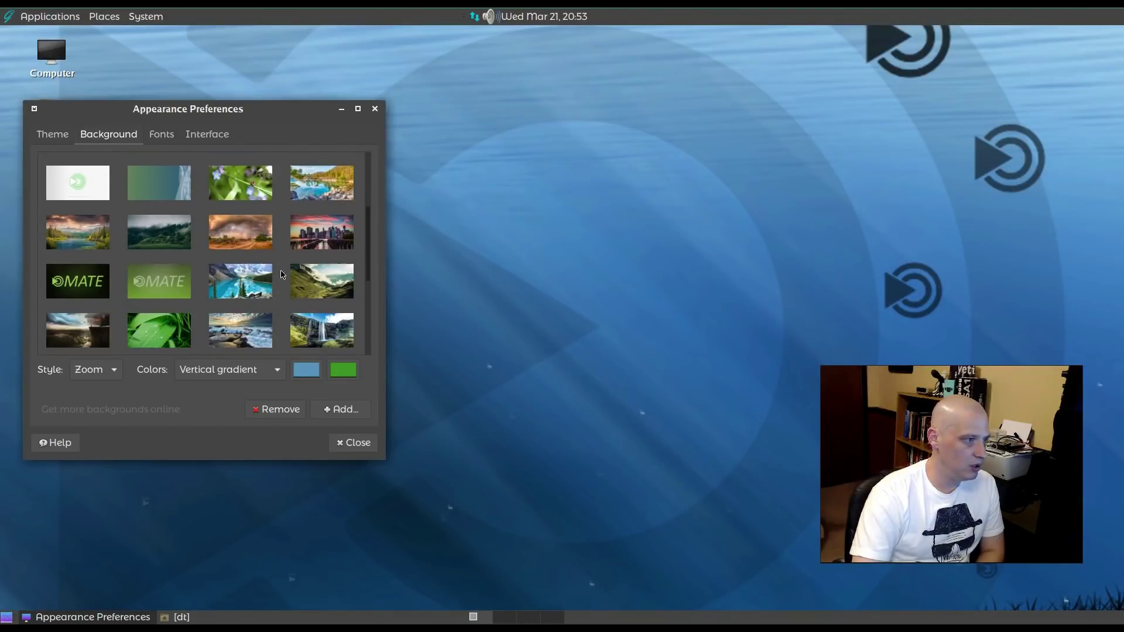
{"action": "scroll", "coordinate": [284, 274], "scroll_direction": "down", "scroll_amount": 2}
{"action": "scroll", "coordinate": [286, 274], "scroll_direction": "down", "scroll_amount": 2}
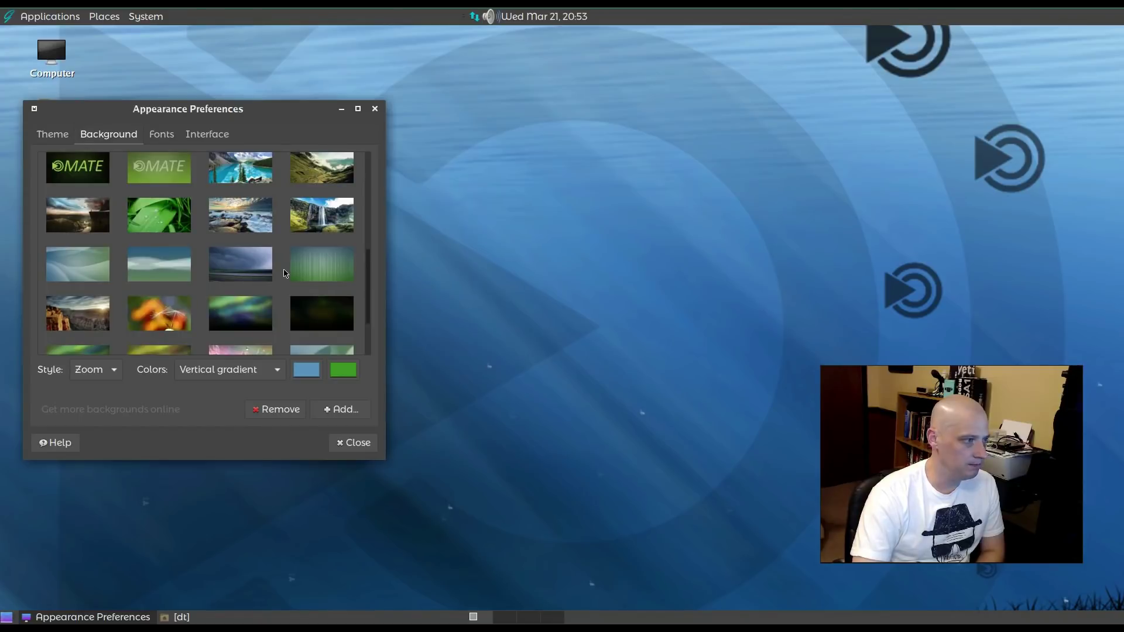
{"action": "left_click", "coordinate": [77, 263]}
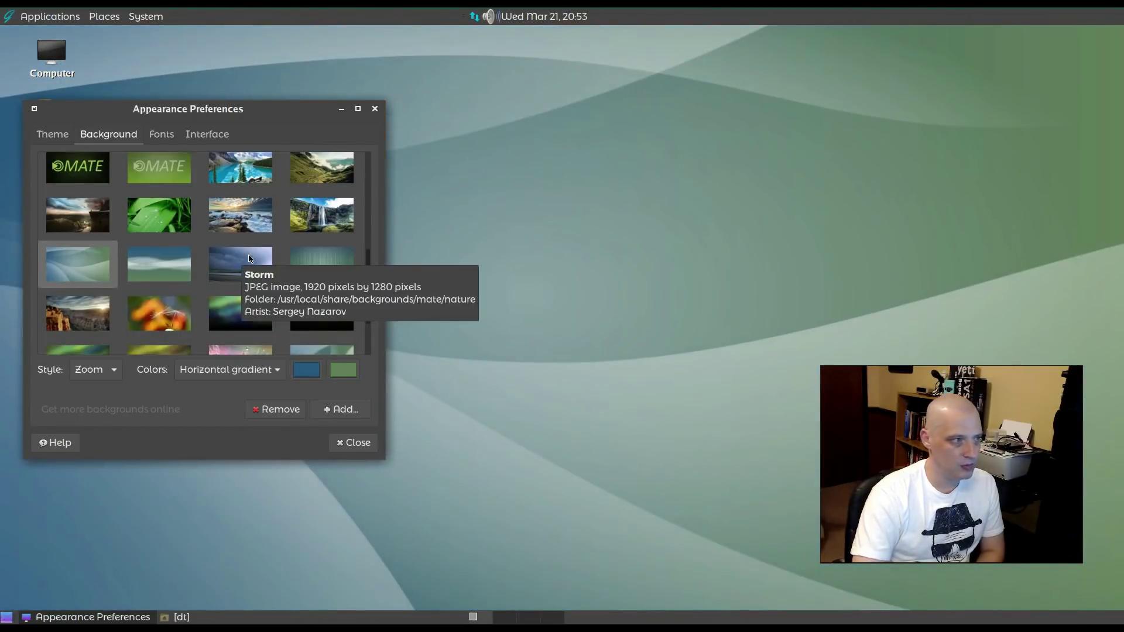
Step: Try the colorful water droplets wallpaper, and set the pale green wood-grain image as the desktop background
{"action": "scroll", "coordinate": [236, 260], "scroll_direction": "down", "scroll_amount": 1}
{"action": "scroll", "coordinate": [261, 232], "scroll_direction": "down", "scroll_amount": 2}
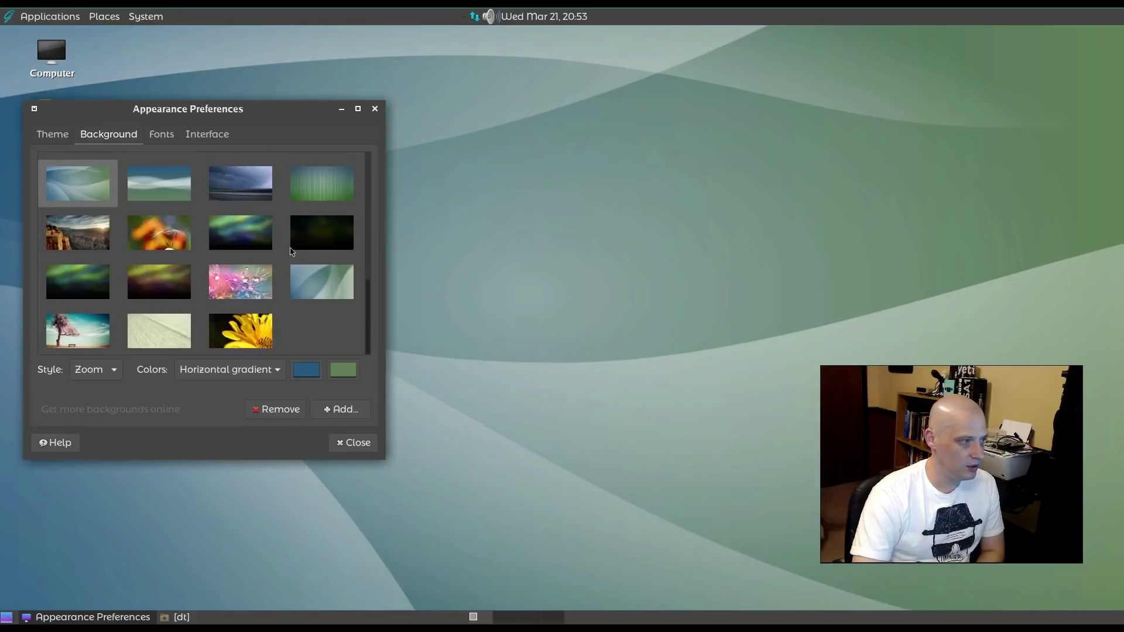
{"action": "left_click", "coordinate": [239, 279]}
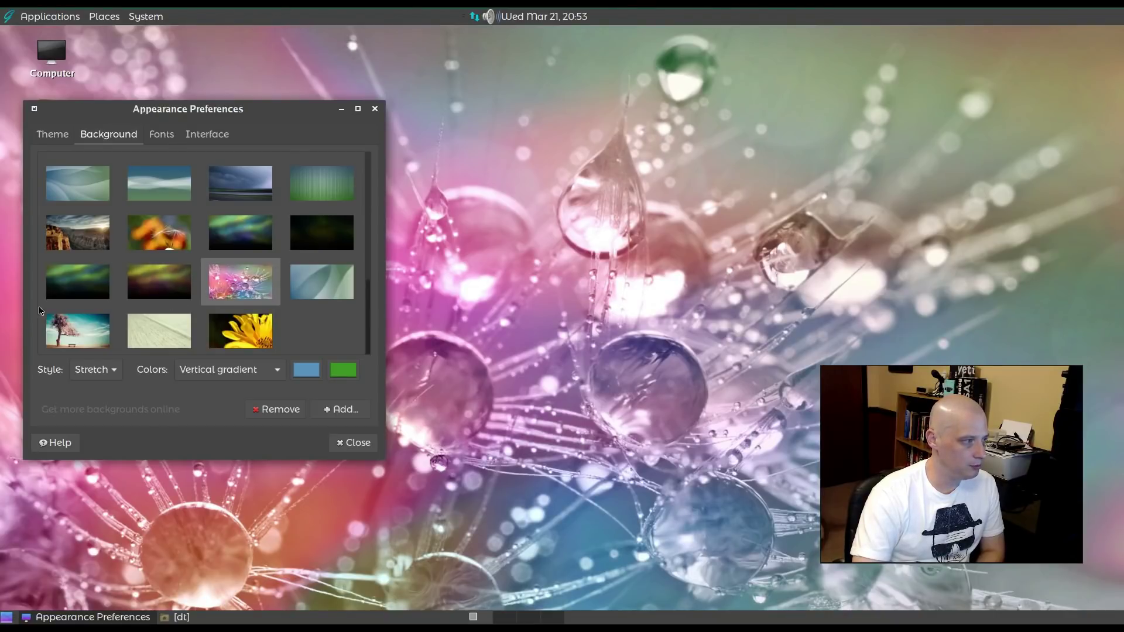
{"action": "left_click", "coordinate": [159, 331]}
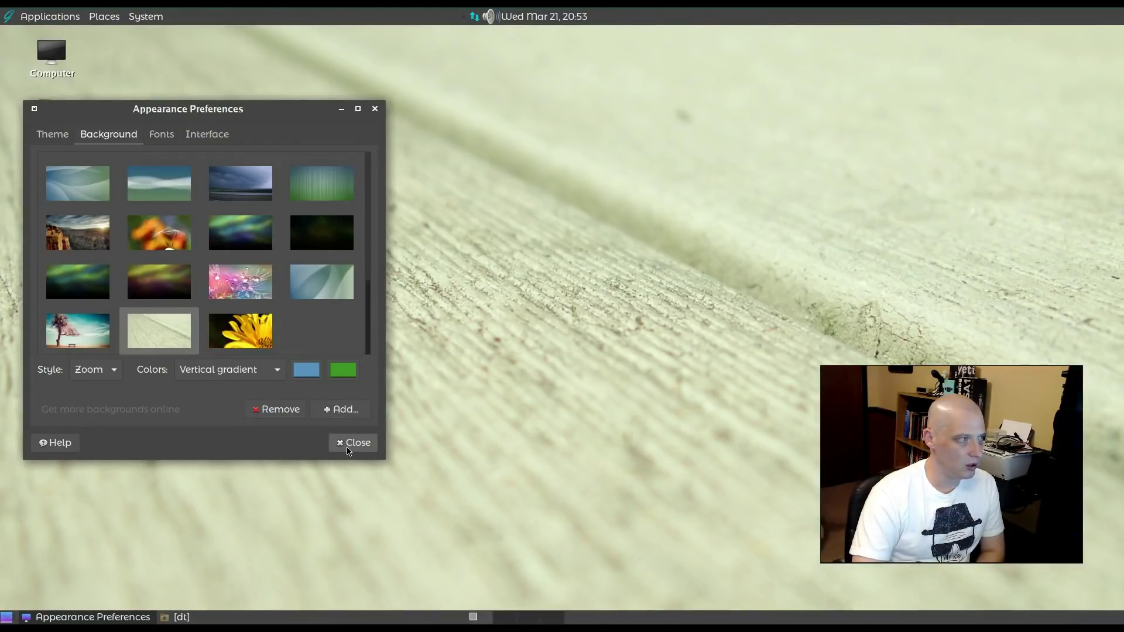
Step: Show the font preferences with the window nearer the desktop's centre, and search the application font choices for "dejavu"
{"action": "left_click_drag", "start_coordinate": [189, 110], "coordinate": [475, 107]}
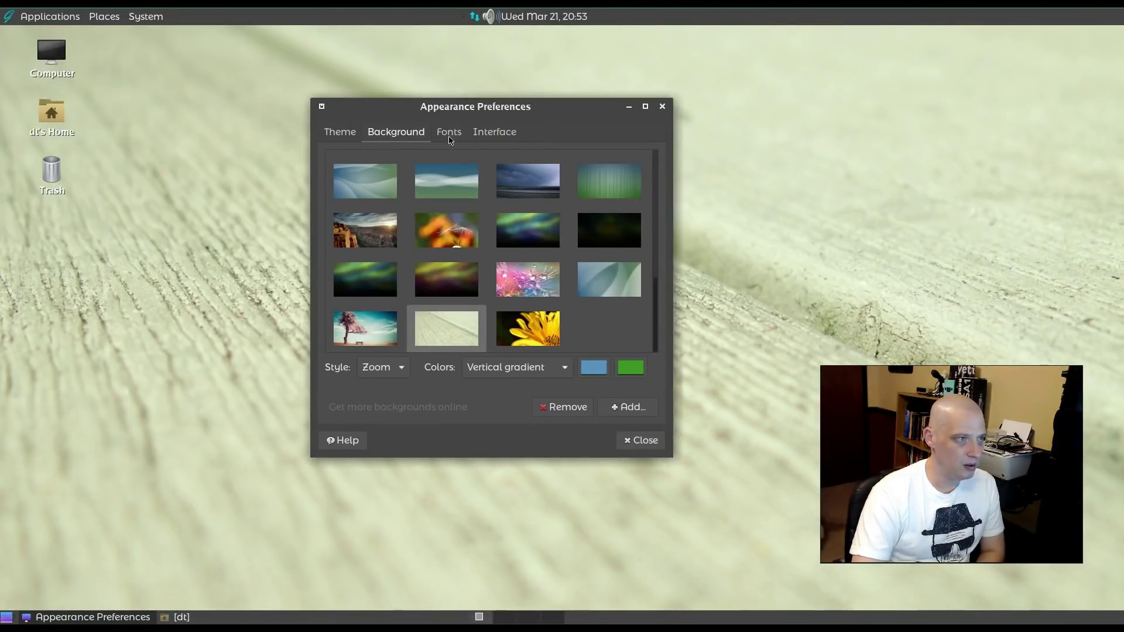
{"action": "left_click", "coordinate": [450, 133]}
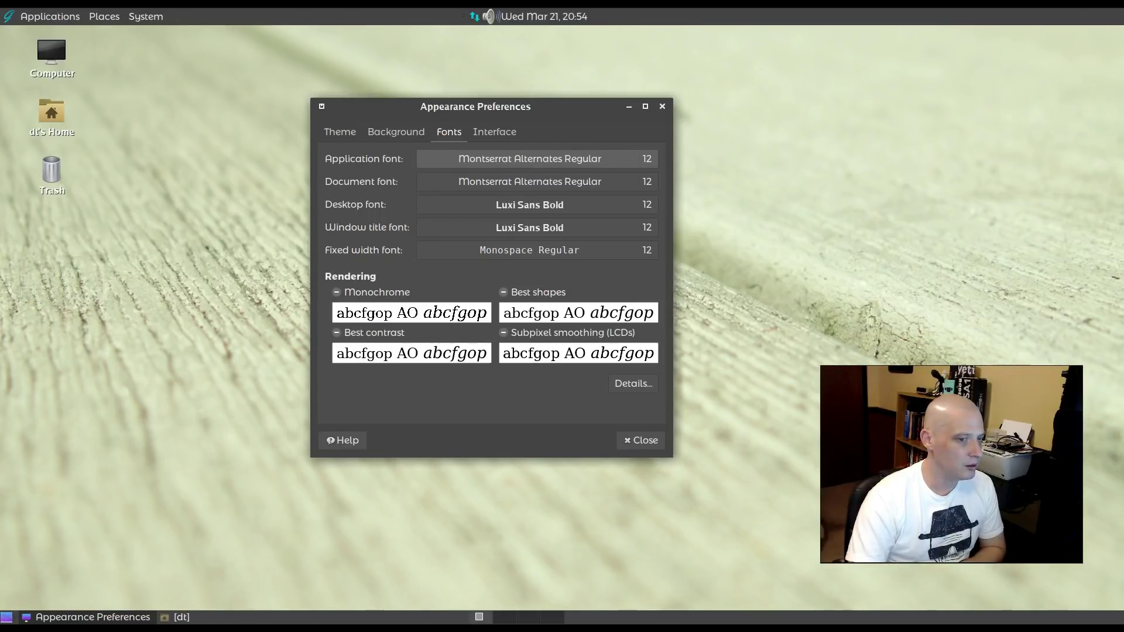
{"action": "left_click", "coordinate": [498, 162]}
{"action": "left_click", "coordinate": [480, 180]}
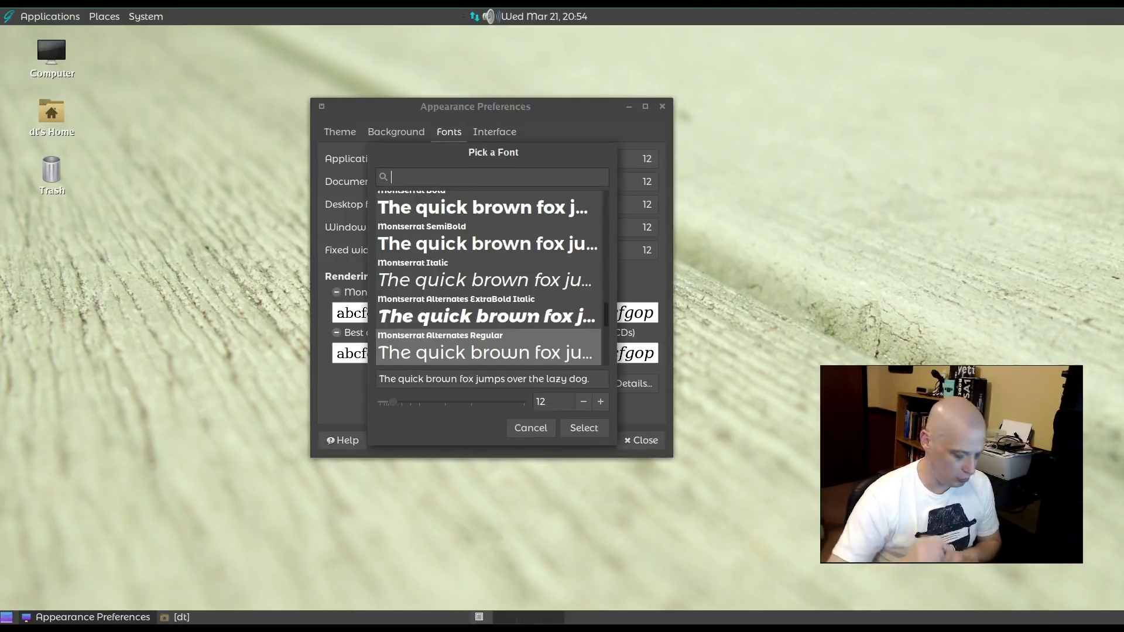
{"action": "type", "text": "dejavu"}
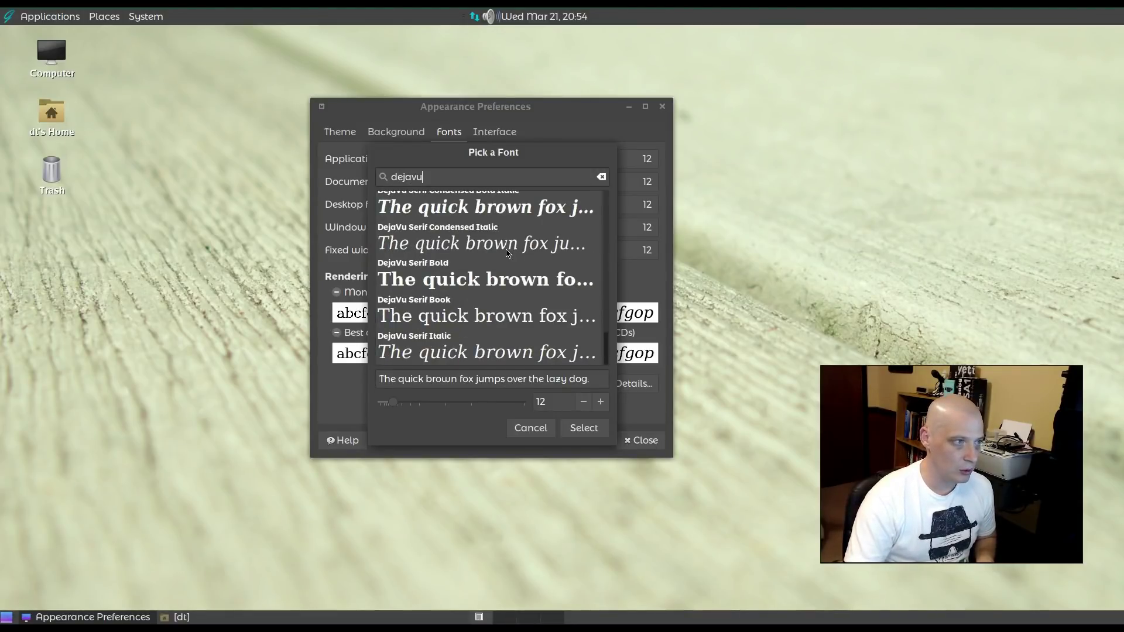
{"action": "scroll", "coordinate": [507, 252], "scroll_direction": "up", "scroll_amount": 2}
{"action": "scroll", "coordinate": [507, 253], "scroll_direction": "up", "scroll_amount": 2}
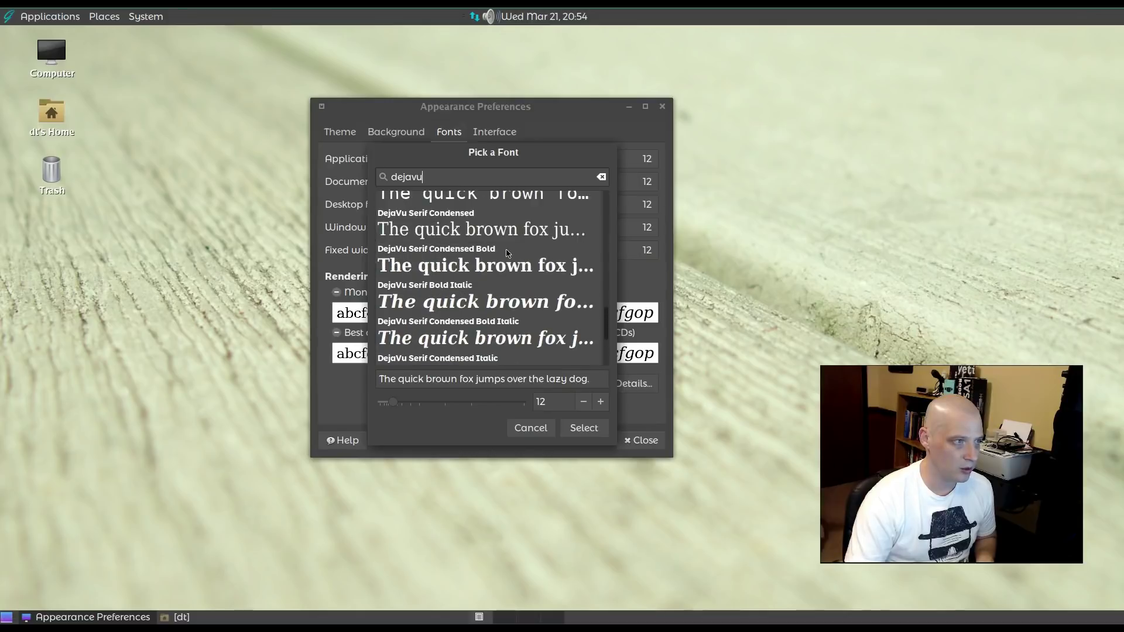
{"action": "scroll", "coordinate": [506, 253], "scroll_direction": "up", "scroll_amount": 2}
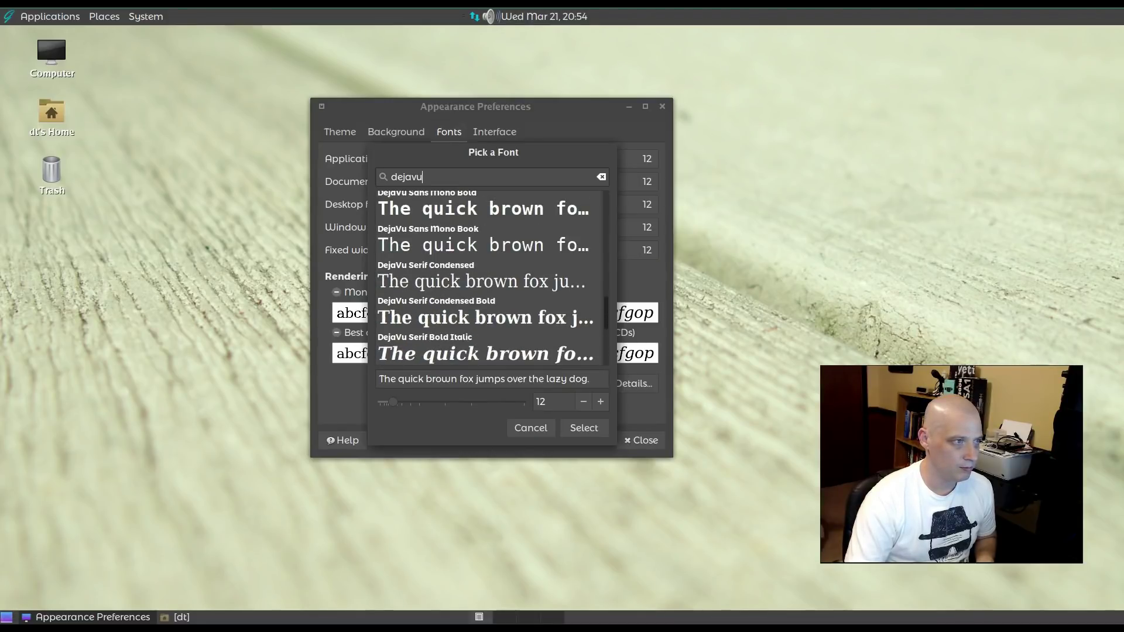
Step: Narrow the font search to "dejavu serif" and look through the DejaVu Serif variants
{"action": "type", "text": "serif"}
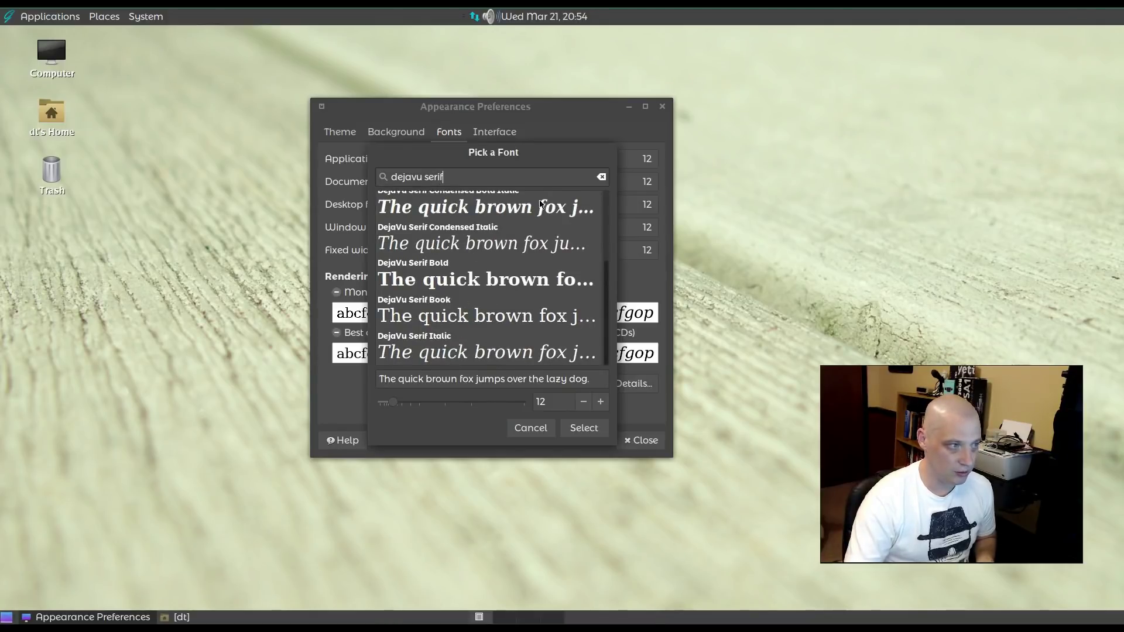
{"action": "scroll", "coordinate": [481, 243], "scroll_direction": "up", "scroll_amount": 3}
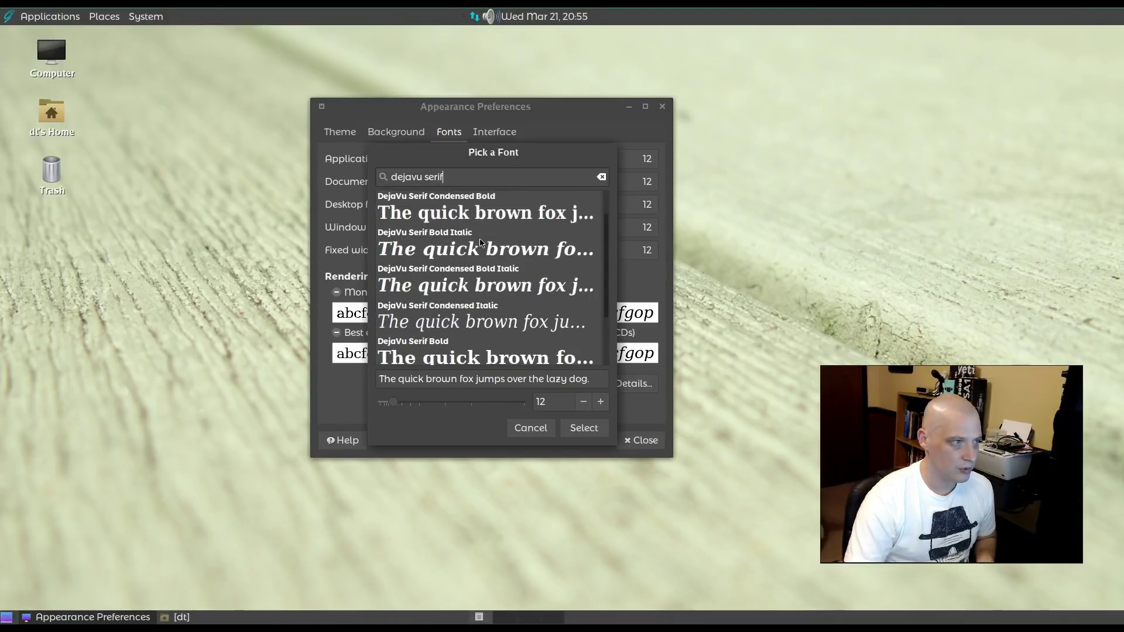
{"action": "scroll", "coordinate": [480, 241], "scroll_direction": "up", "scroll_amount": 1}
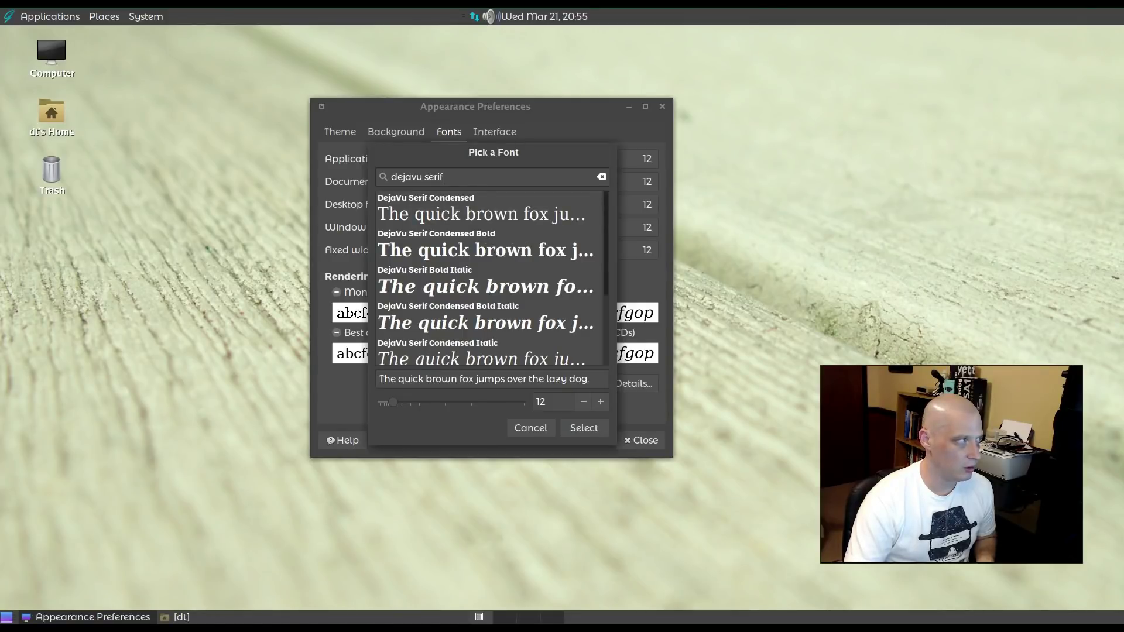
Step: Search for "dejavu sans" instead and set the application font to DejaVu Sans Book at size 11
{"action": "key", "text": "BackSpace"}
{"action": "key", "text": "BackSpace"}
{"action": "key", "text": "BackSpace"}
{"action": "key", "text": "BackSpace"}
{"action": "type", "text": "ans"}
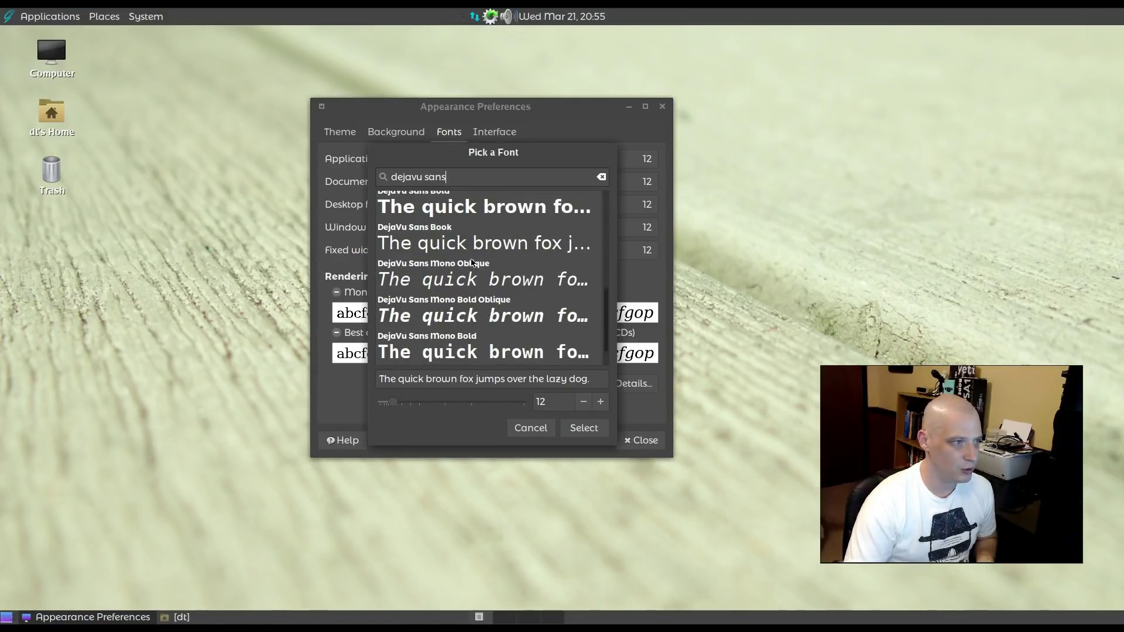
{"action": "left_click", "coordinate": [453, 245]}
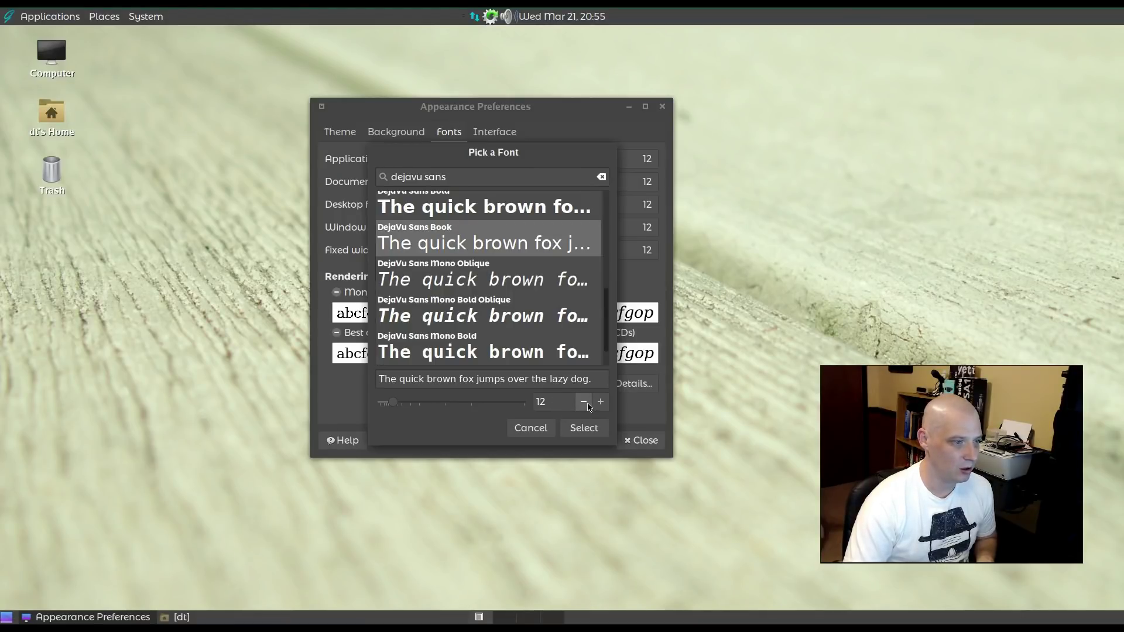
{"action": "left_click", "coordinate": [584, 402]}
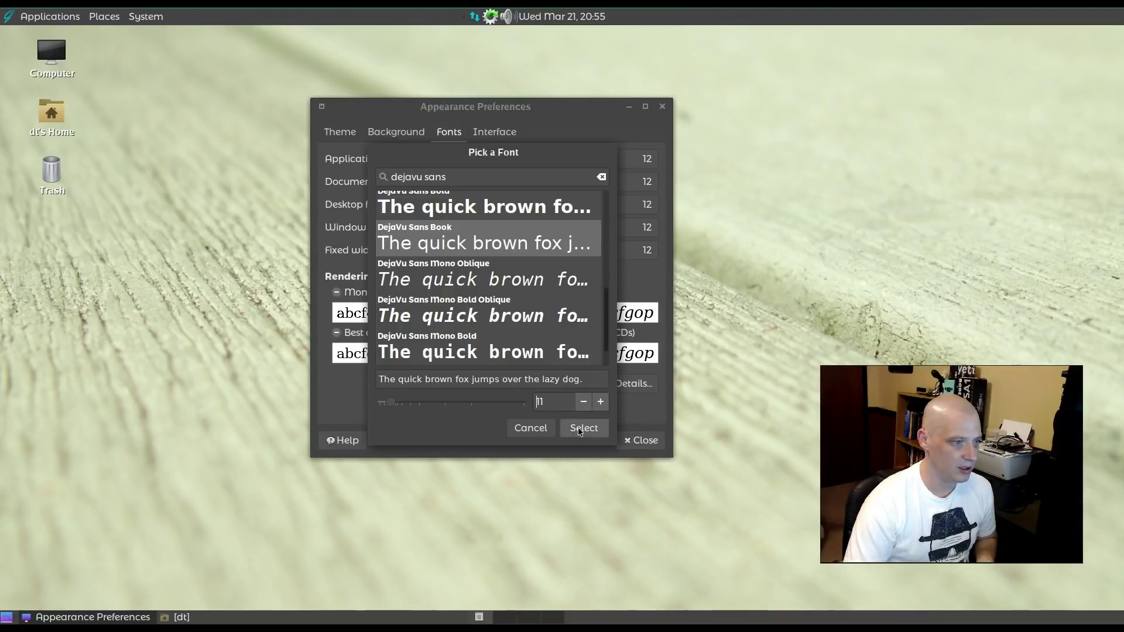
{"action": "left_click", "coordinate": [581, 430]}
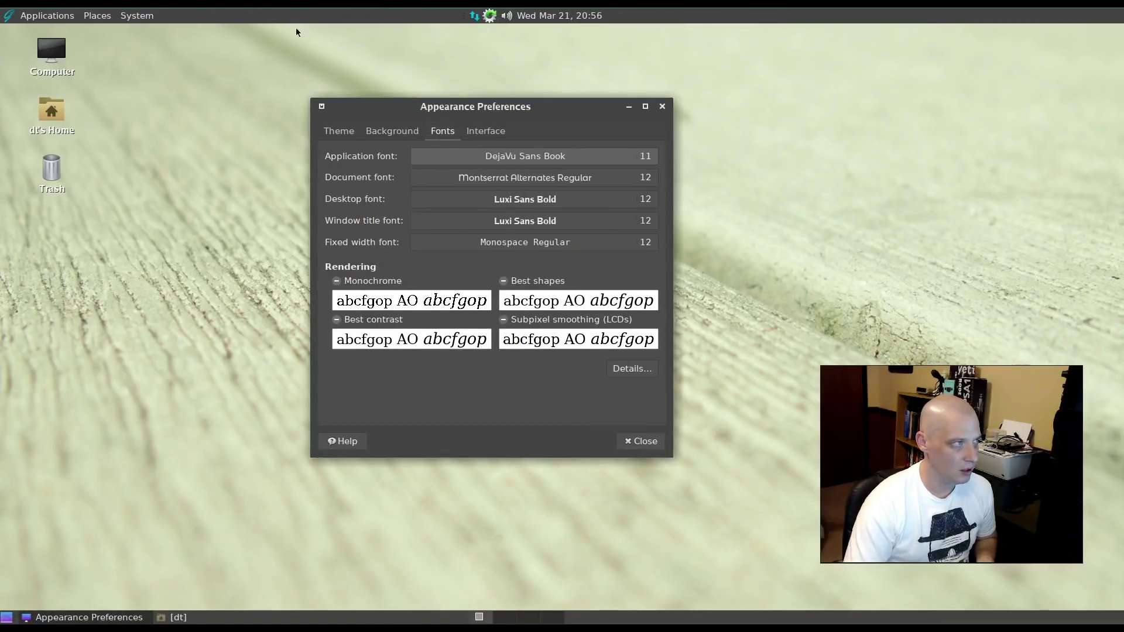
Step: Check how the System, Applications and Places menus look in the new fonts, and view the interface appearance settings
{"action": "left_click", "coordinate": [47, 16]}
{"action": "mouse_move", "coordinate": [137, 15]}
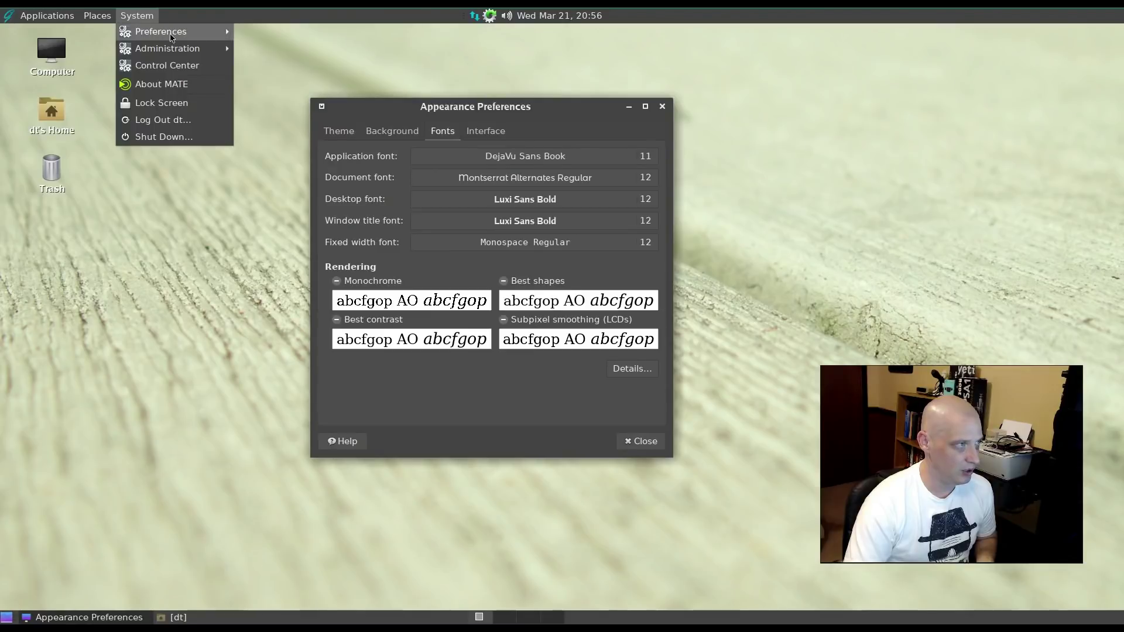
{"action": "mouse_move", "coordinate": [214, 55]}
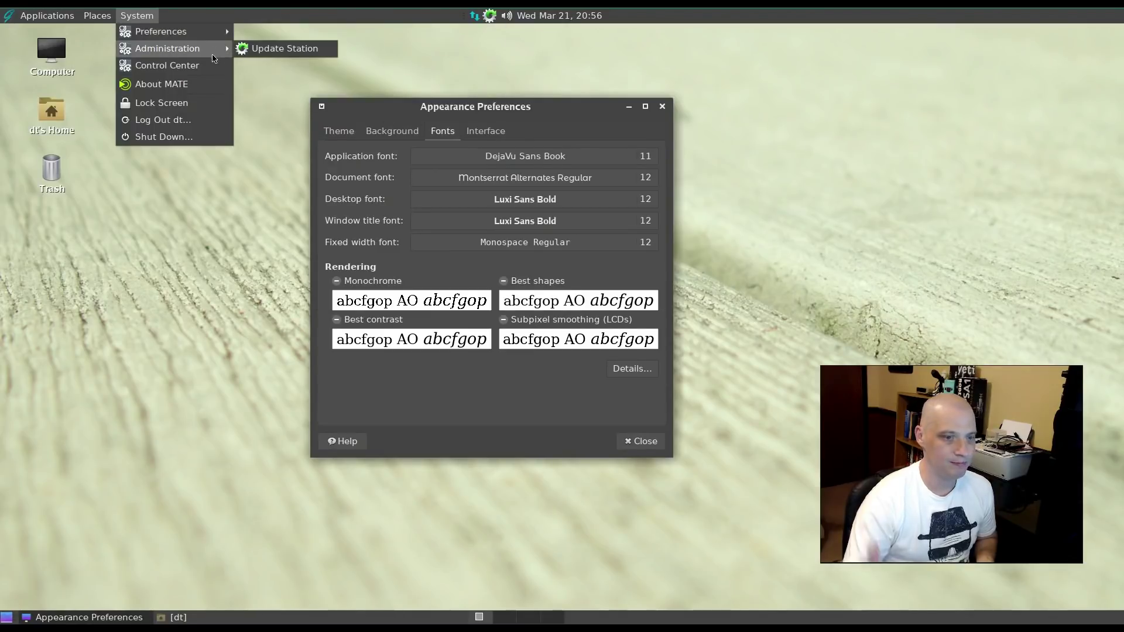
{"action": "left_click", "coordinate": [787, 178]}
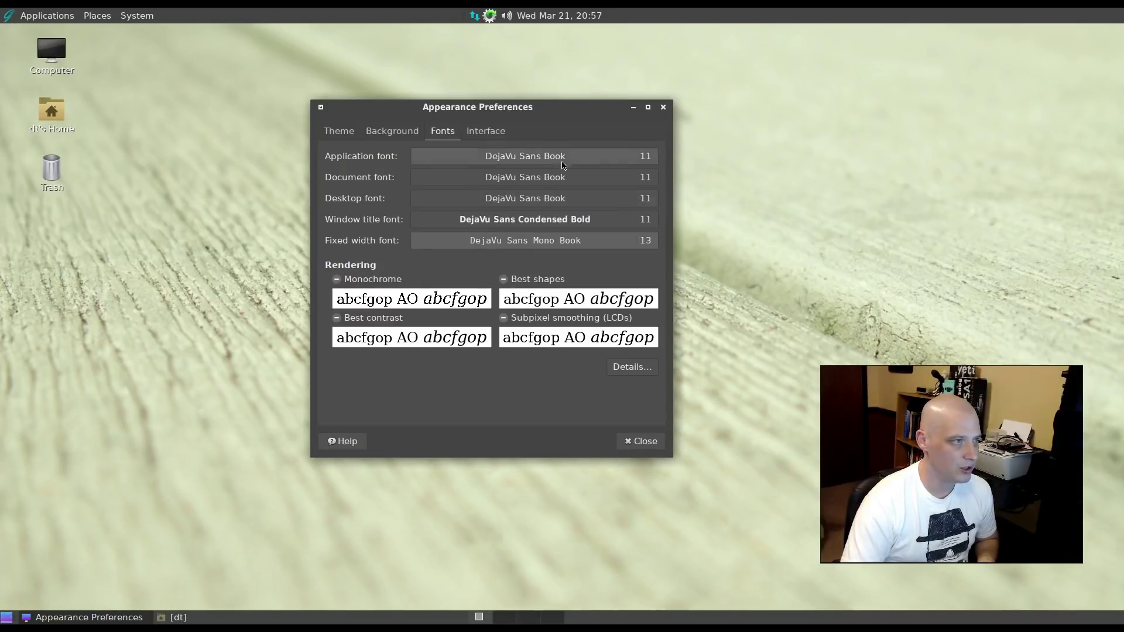
{"action": "left_click", "coordinate": [56, 15]}
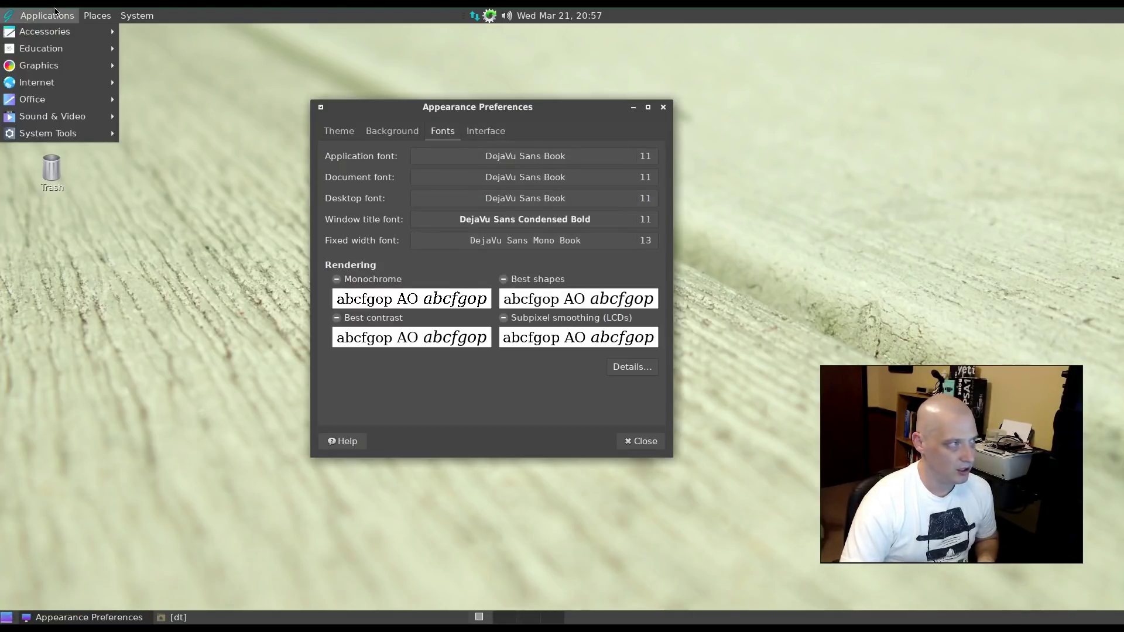
{"action": "left_click", "coordinate": [98, 16]}
{"action": "left_click", "coordinate": [156, 220]}
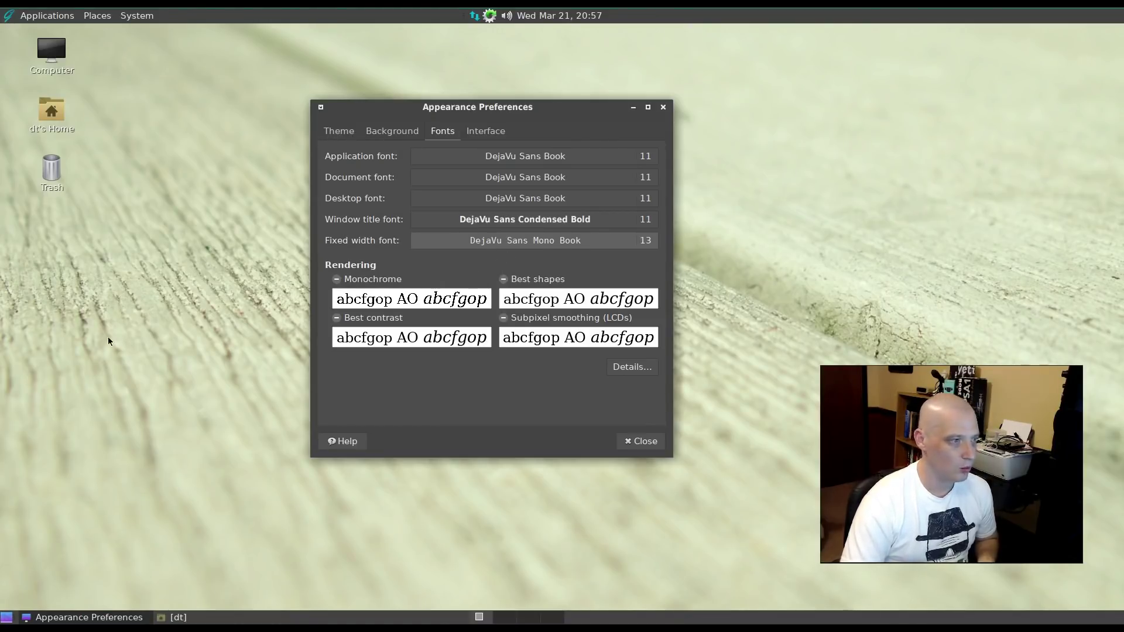
{"action": "left_click", "coordinate": [489, 133]}
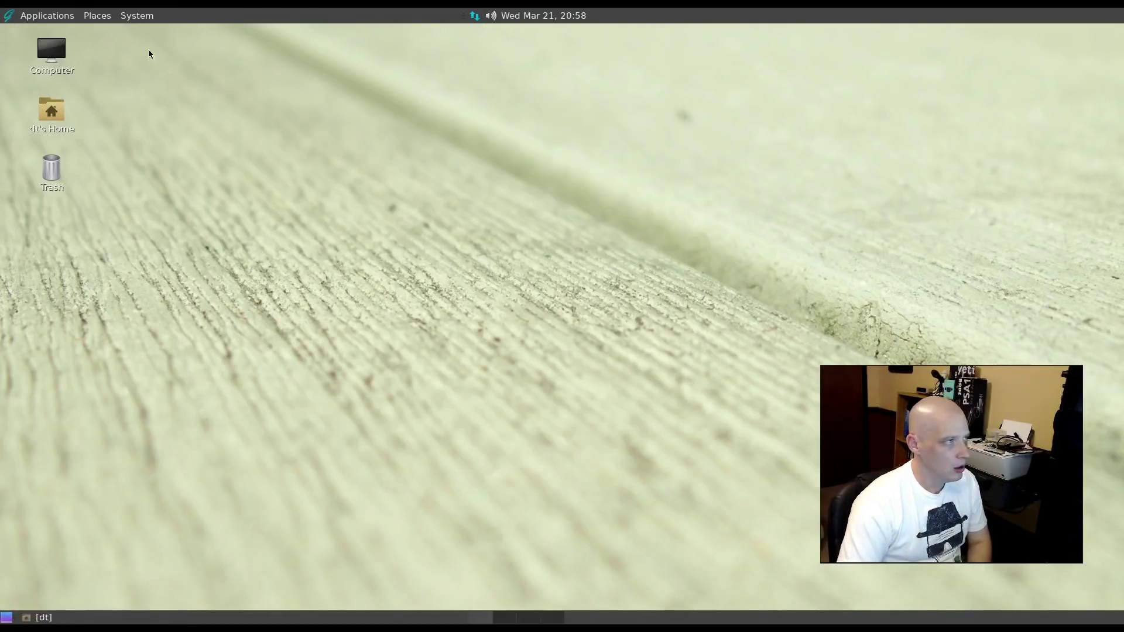
Step: Open Station Tweak from the look and feel preferences and move its window closer to the desktop icons
{"action": "left_click", "coordinate": [151, 16]}
{"action": "mouse_move", "coordinate": [212, 33]}
{"action": "mouse_move", "coordinate": [363, 62]}
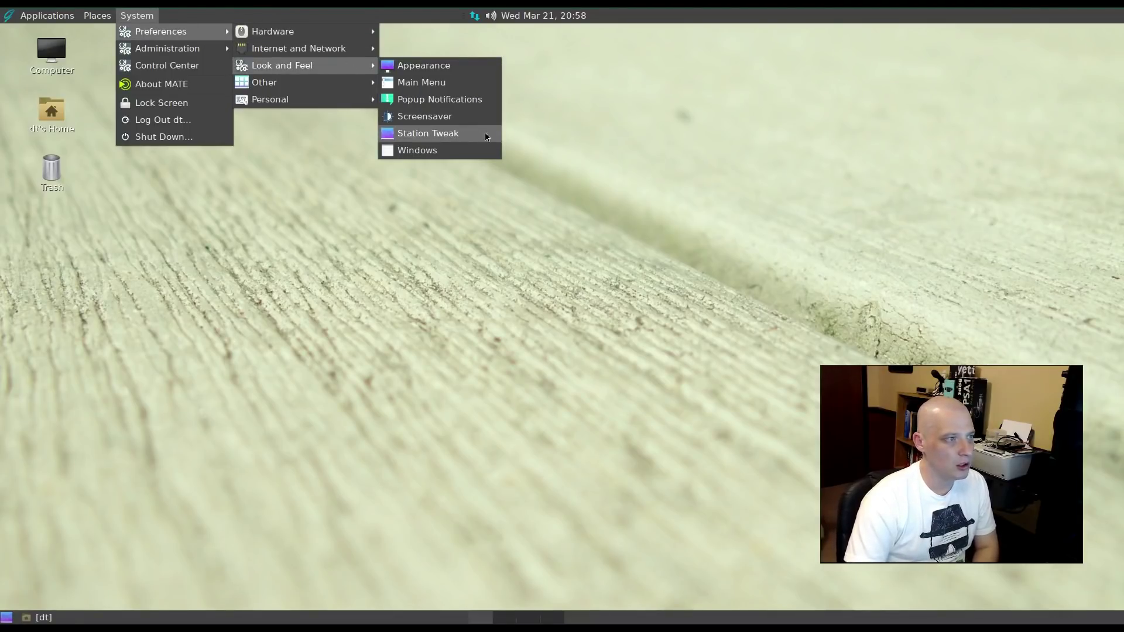
{"action": "left_click", "coordinate": [486, 137]}
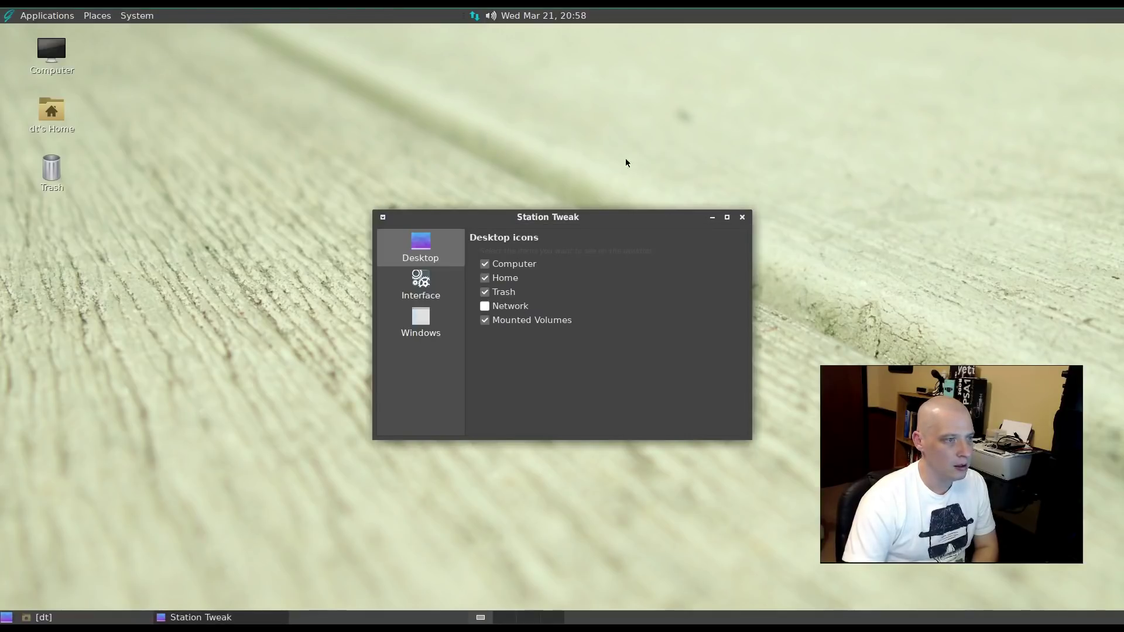
{"action": "left_click_drag", "start_coordinate": [585, 216], "coordinate": [391, 135]}
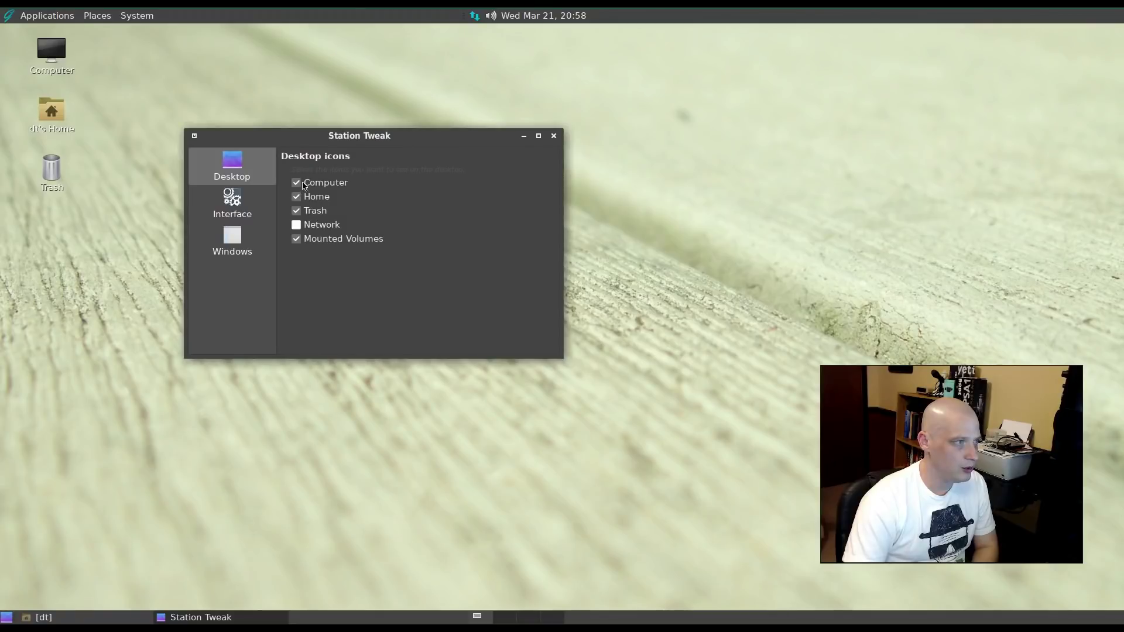
Step: Hide the Computer, Home, Trash and Mounted Volumes icons from the desktop
{"action": "left_click", "coordinate": [298, 183]}
{"action": "left_click", "coordinate": [298, 198]}
{"action": "left_click", "coordinate": [298, 211]}
{"action": "left_click", "coordinate": [299, 240]}
{"action": "left_click", "coordinate": [297, 240]}
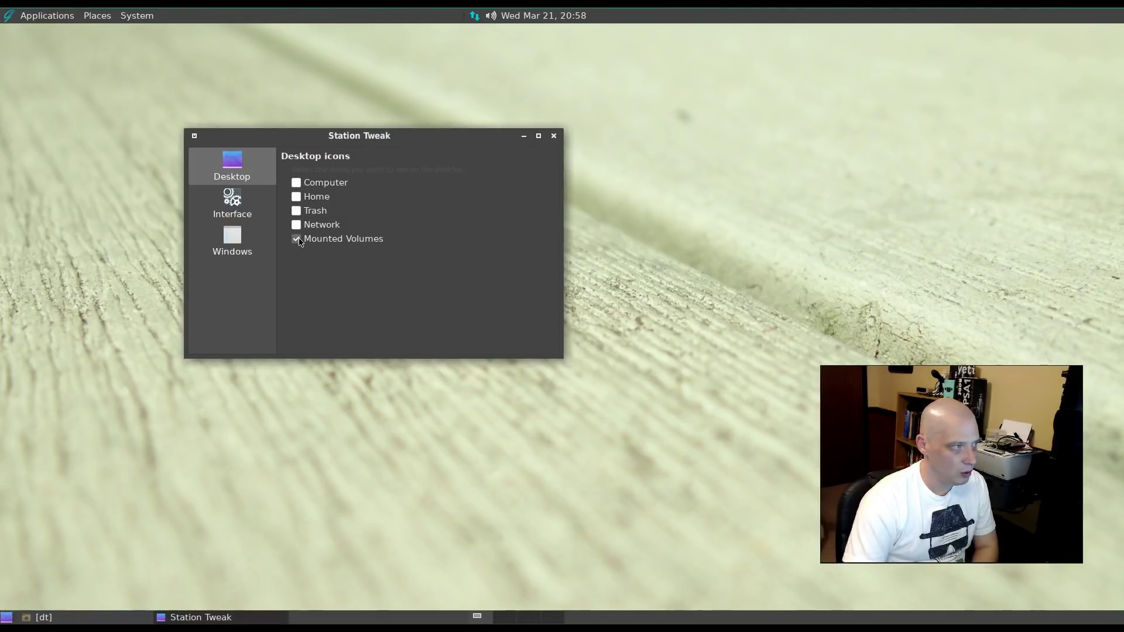
{"action": "left_click", "coordinate": [300, 240]}
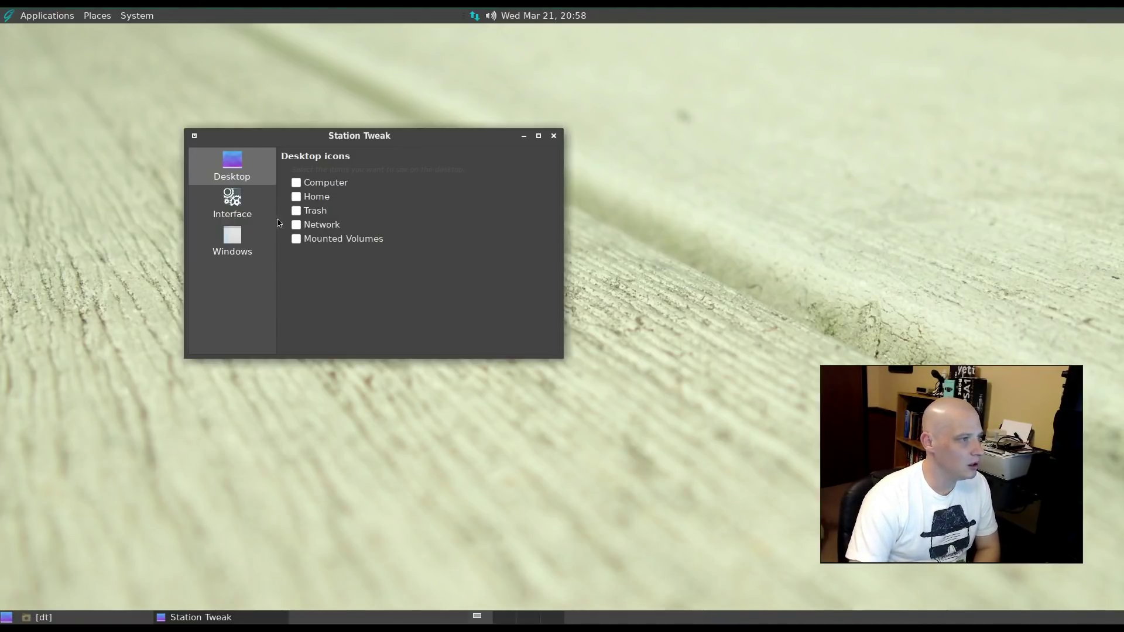
Step: Show Station Tweak's interface settings and try the Classic panel layout
{"action": "left_click", "coordinate": [241, 208]}
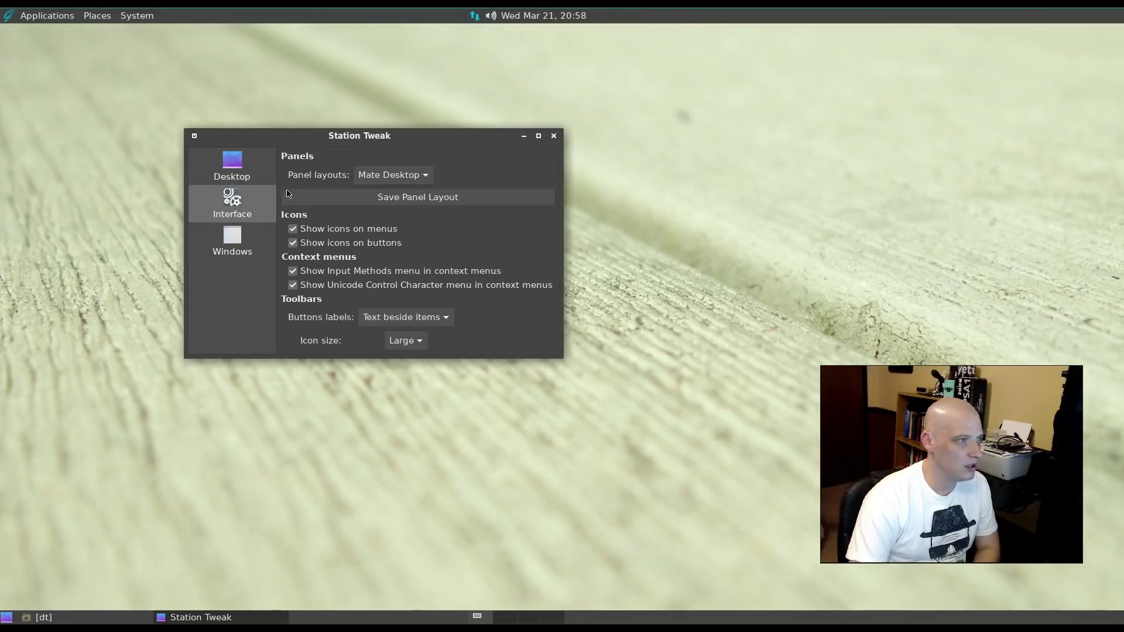
{"action": "left_click", "coordinate": [428, 178]}
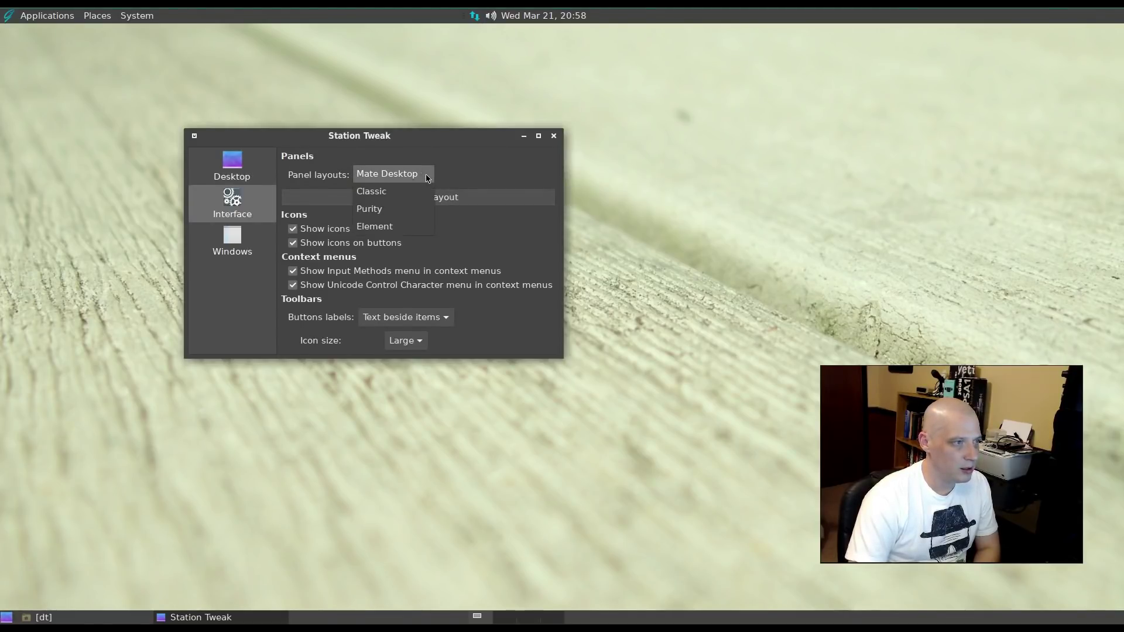
{"action": "left_click", "coordinate": [399, 191]}
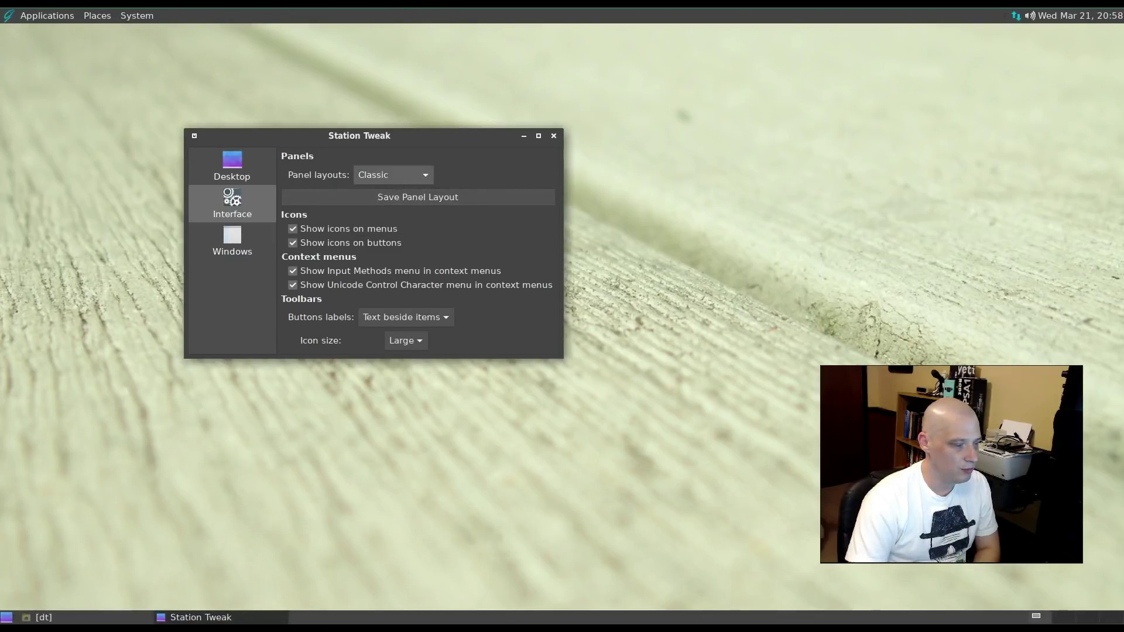
Step: Try the Purity panel layout and look at its main menu
{"action": "left_click", "coordinate": [410, 181]}
{"action": "left_click", "coordinate": [403, 188]}
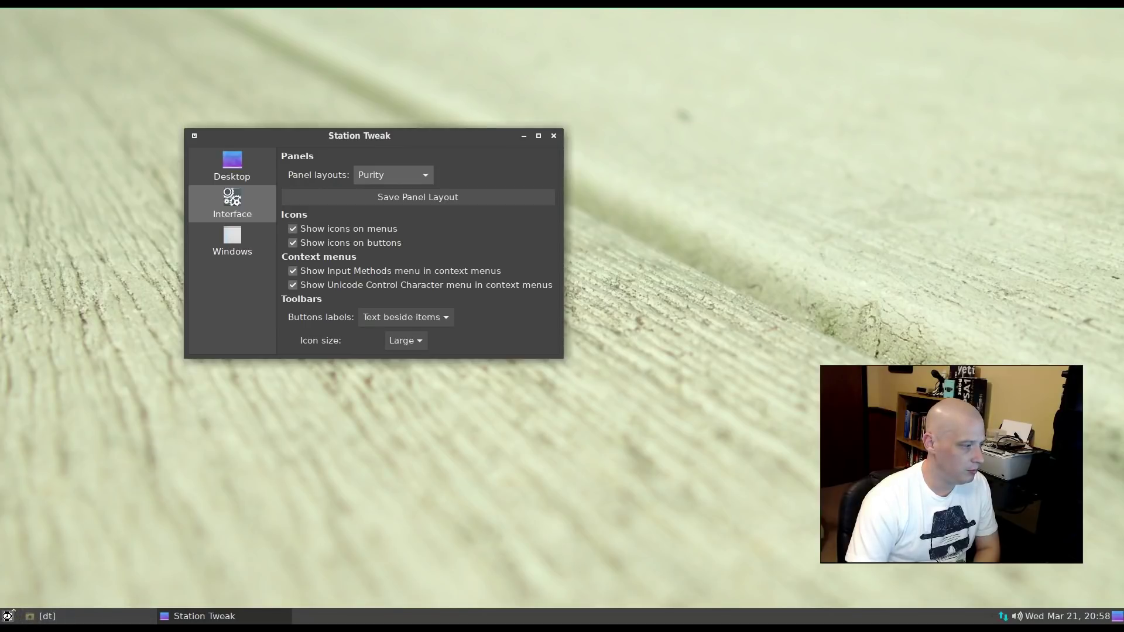
{"action": "left_click", "coordinate": [8, 615]}
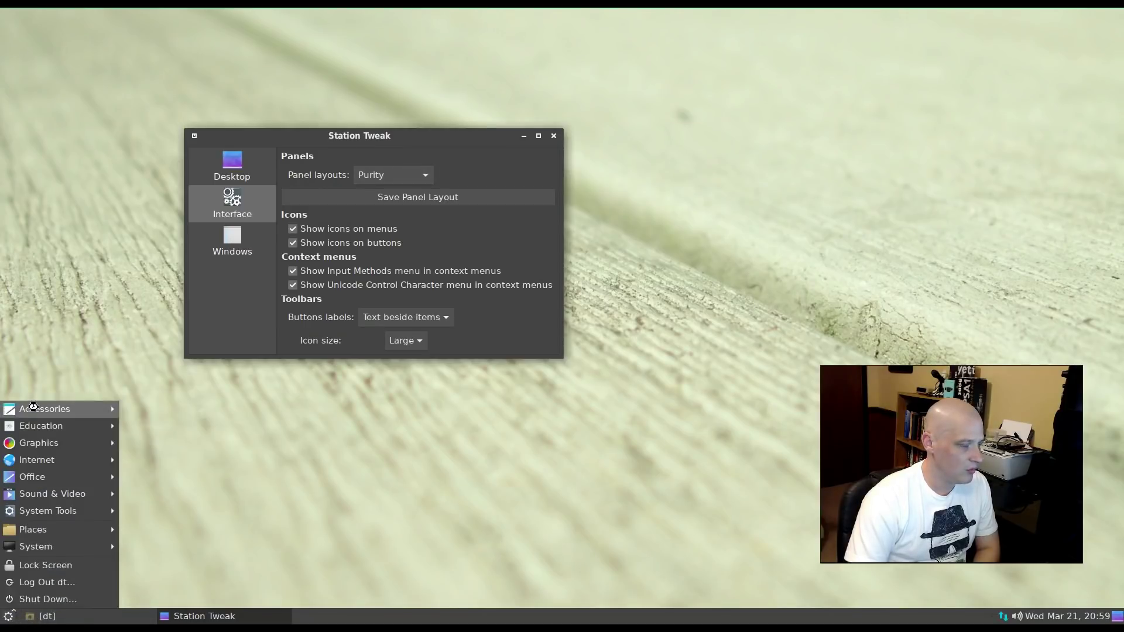
{"action": "left_click", "coordinate": [465, 568]}
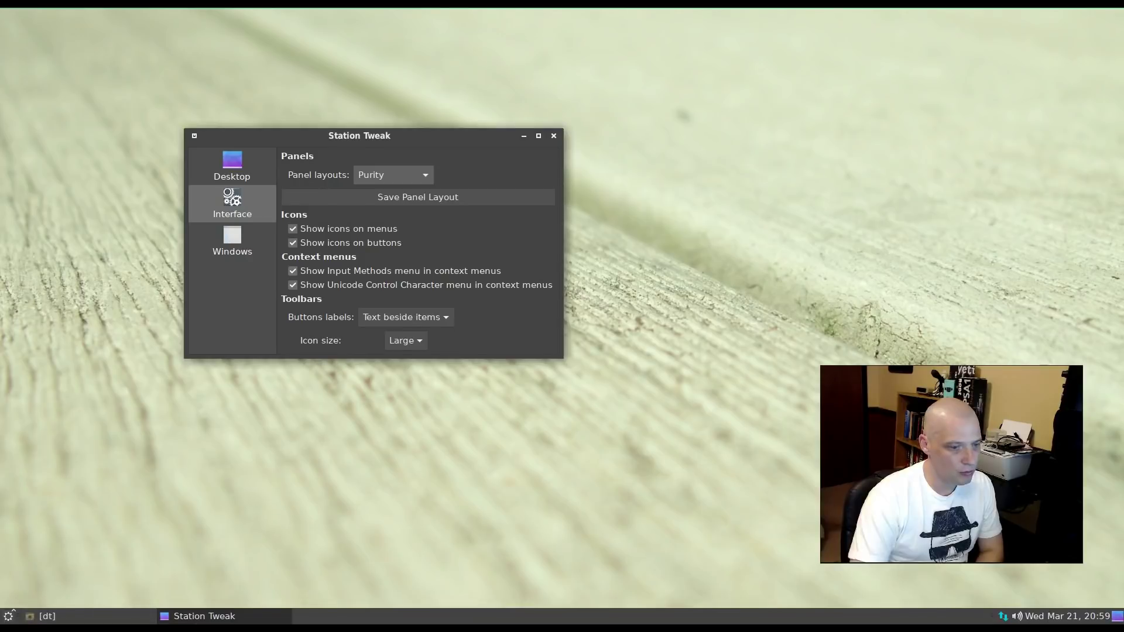
Step: Set the panel layout to Element and the toolbar icon size to Small
{"action": "left_click", "coordinate": [426, 176]}
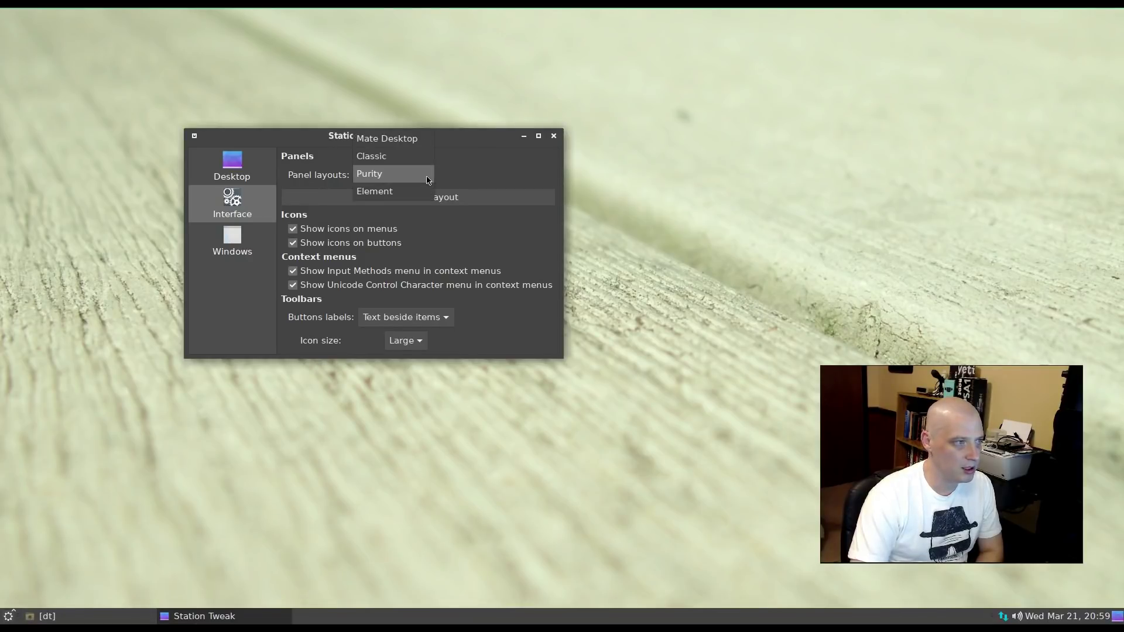
{"action": "left_click", "coordinate": [404, 192]}
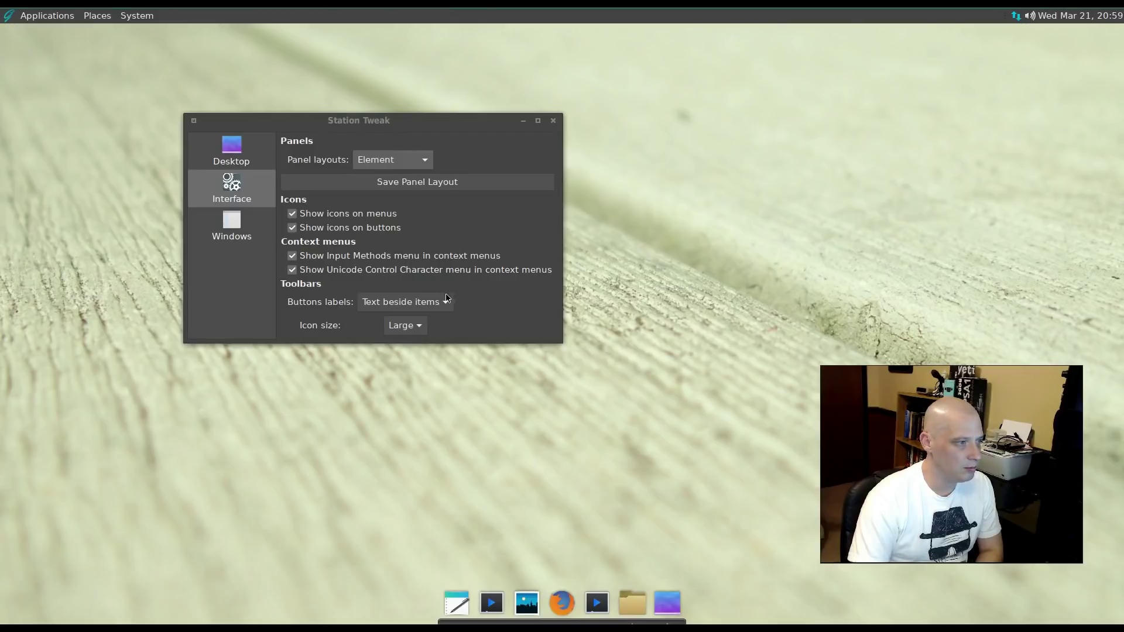
{"action": "left_click", "coordinate": [421, 328]}
{"action": "left_click", "coordinate": [421, 327]}
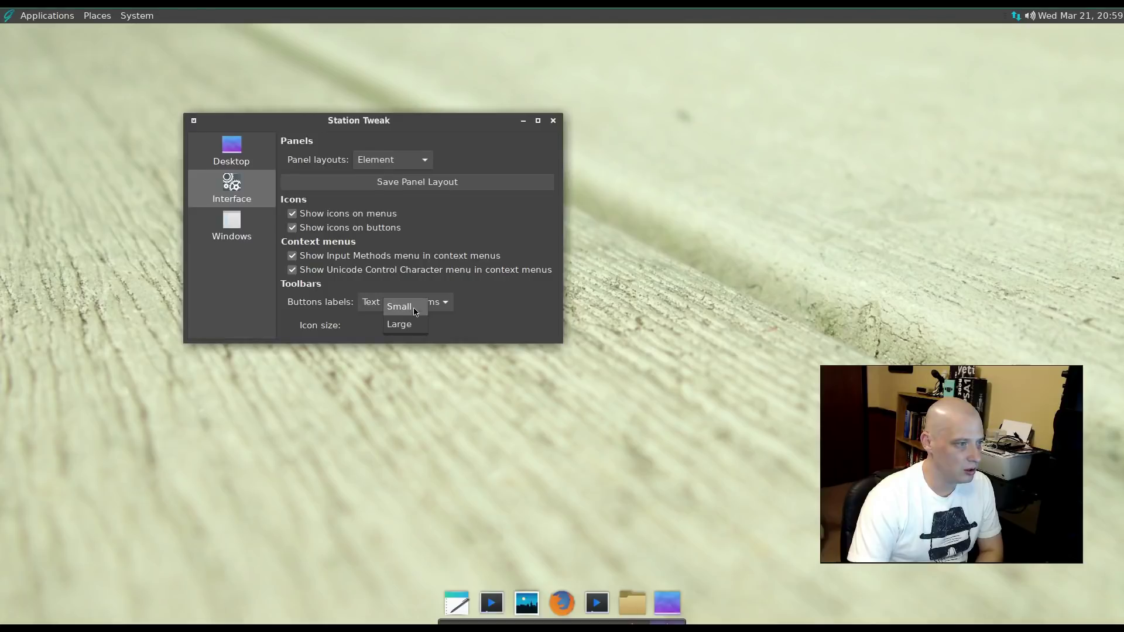
{"action": "left_click", "coordinate": [415, 311]}
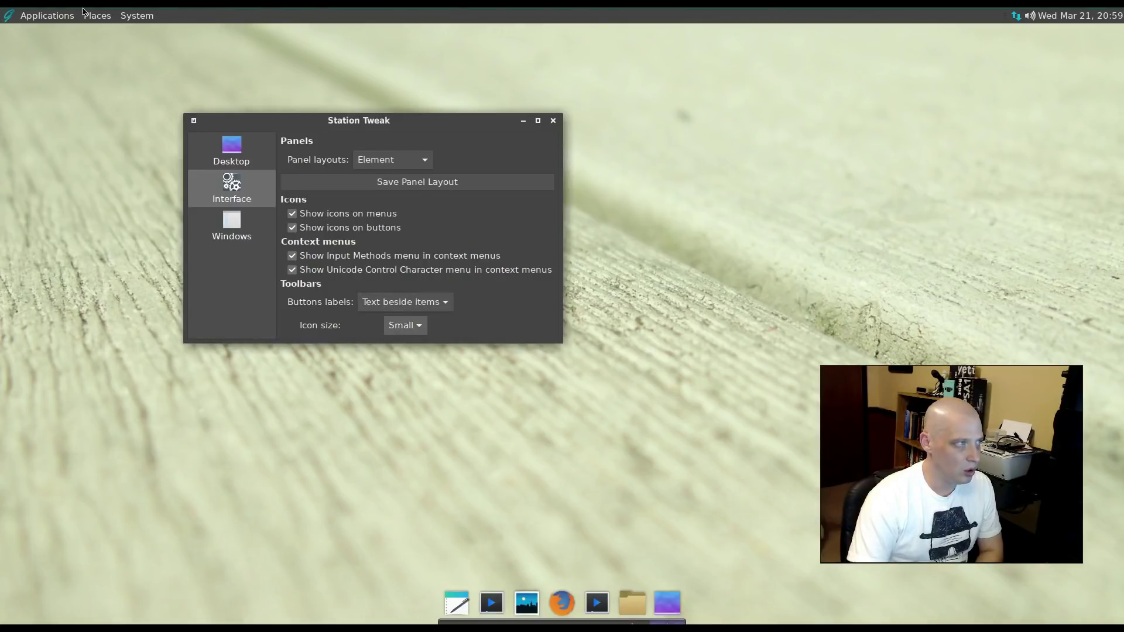
Step: Look through the Element panel's Applications, Places and System menus and set the toolbar icon size to Large
{"action": "left_click", "coordinate": [33, 20]}
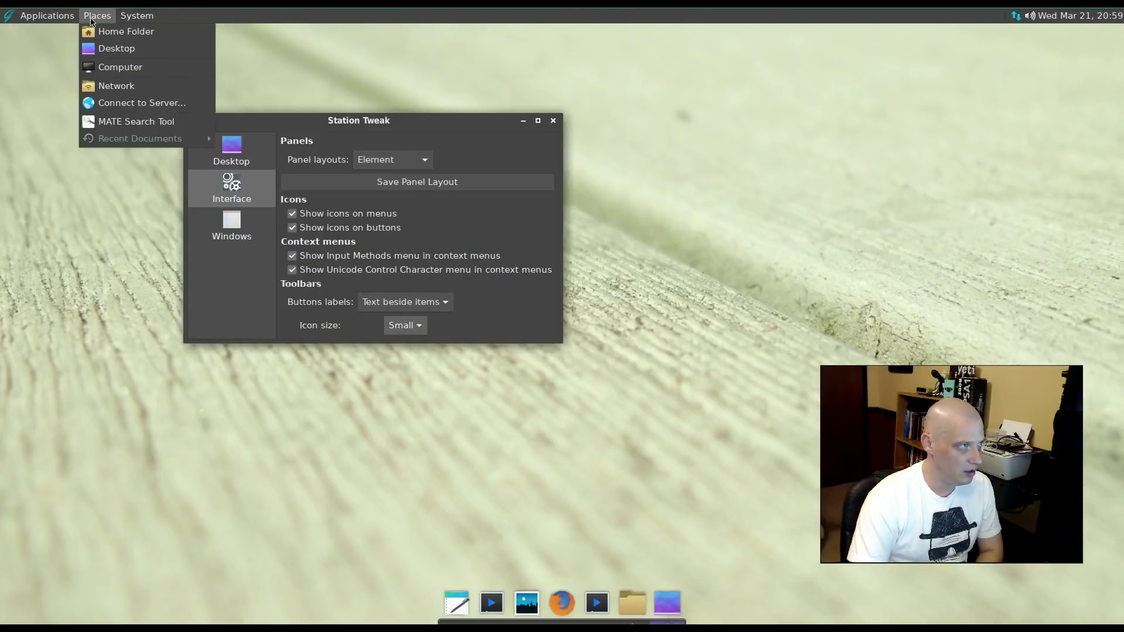
{"action": "mouse_move", "coordinate": [139, 16]}
{"action": "left_click", "coordinate": [510, 309]}
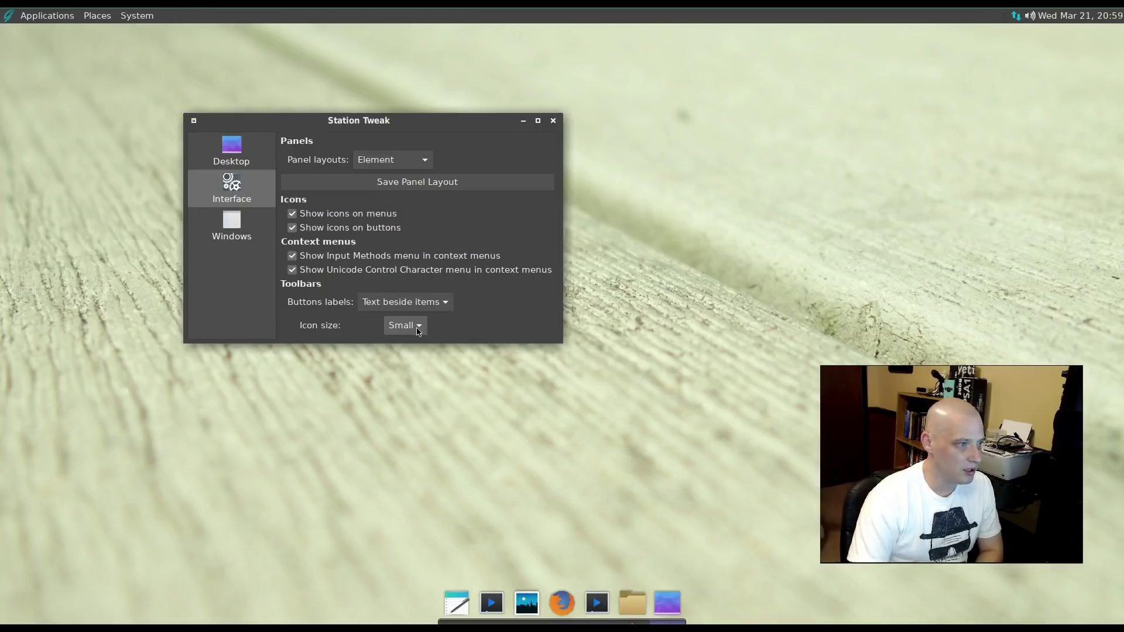
{"action": "left_click", "coordinate": [418, 332]}
{"action": "left_click", "coordinate": [417, 339]}
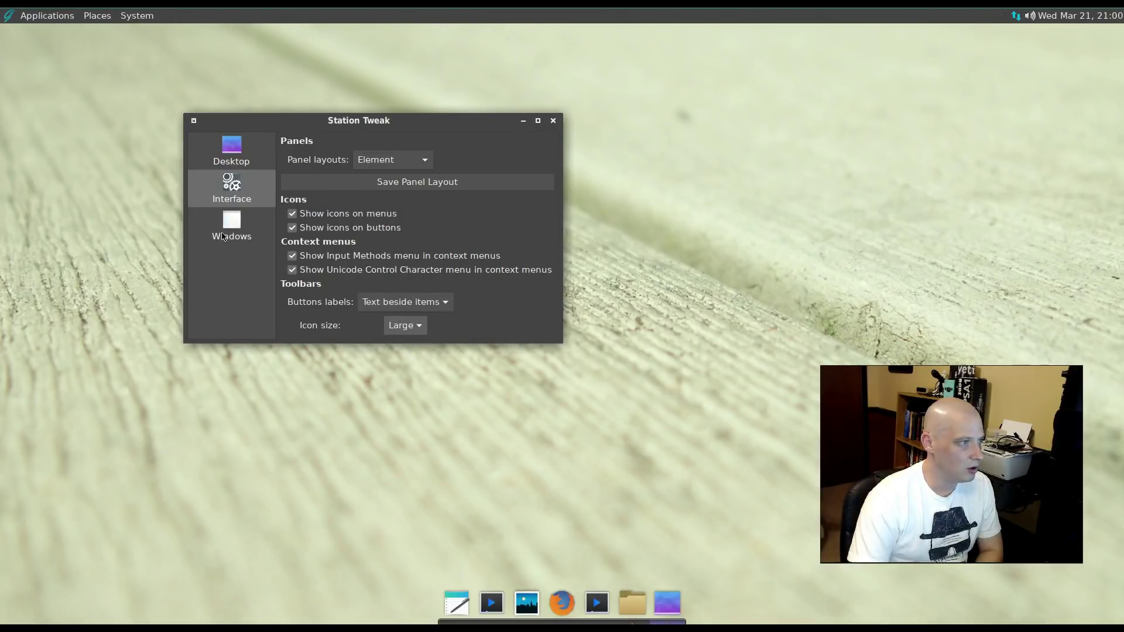
Step: Set the window buttons layout to Contemporary (Left) and check the available window manager options
{"action": "left_click", "coordinate": [223, 236]}
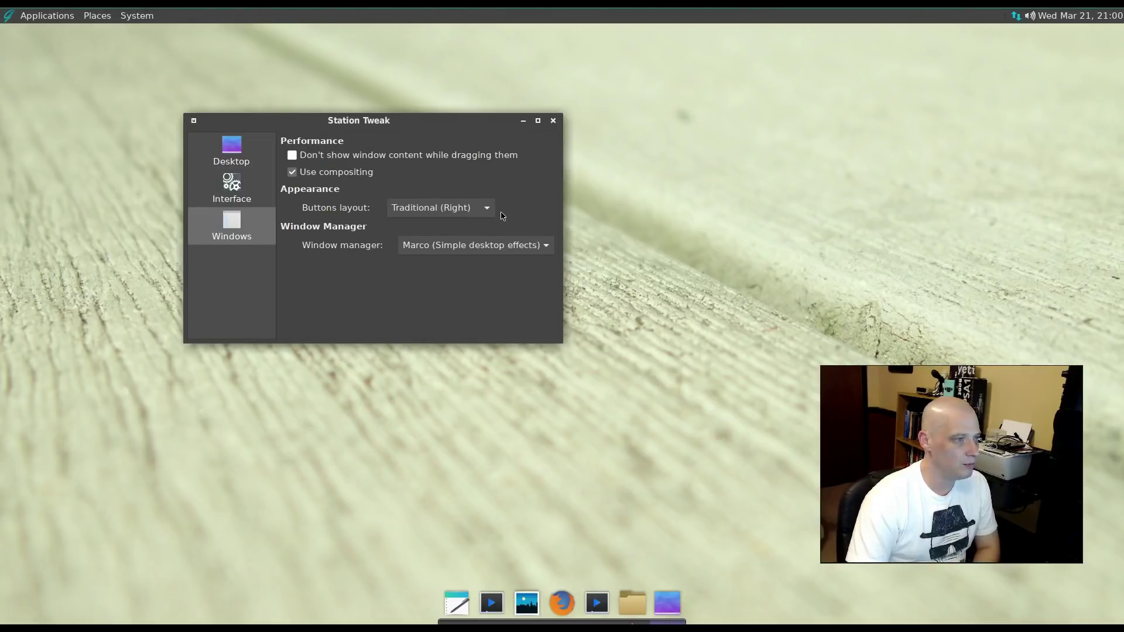
{"action": "left_click", "coordinate": [475, 209]}
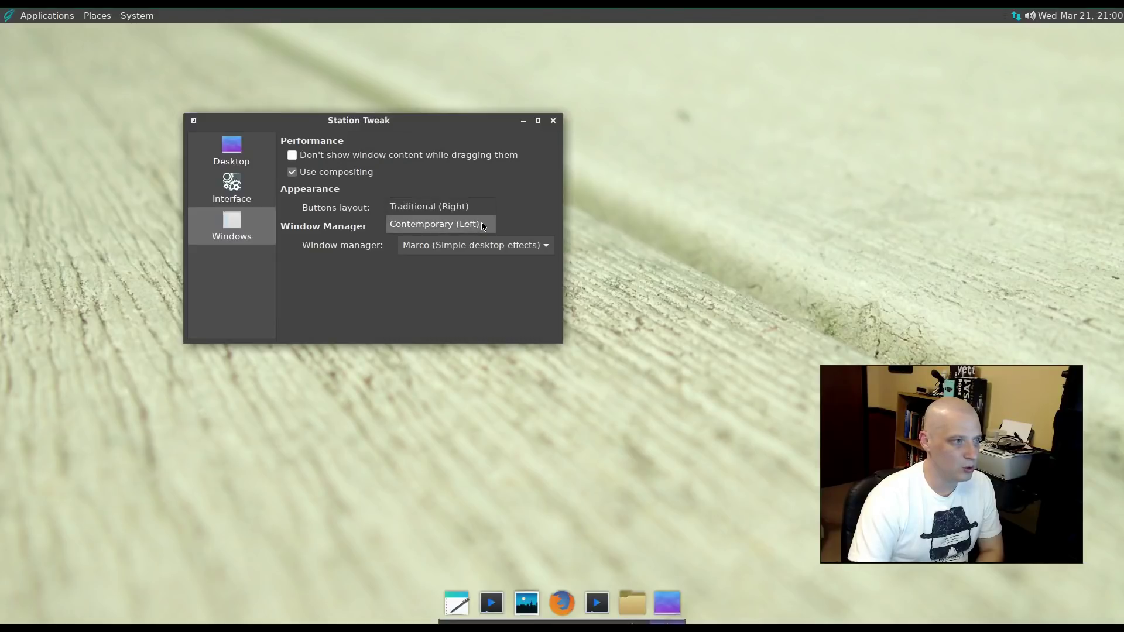
{"action": "left_click", "coordinate": [484, 226]}
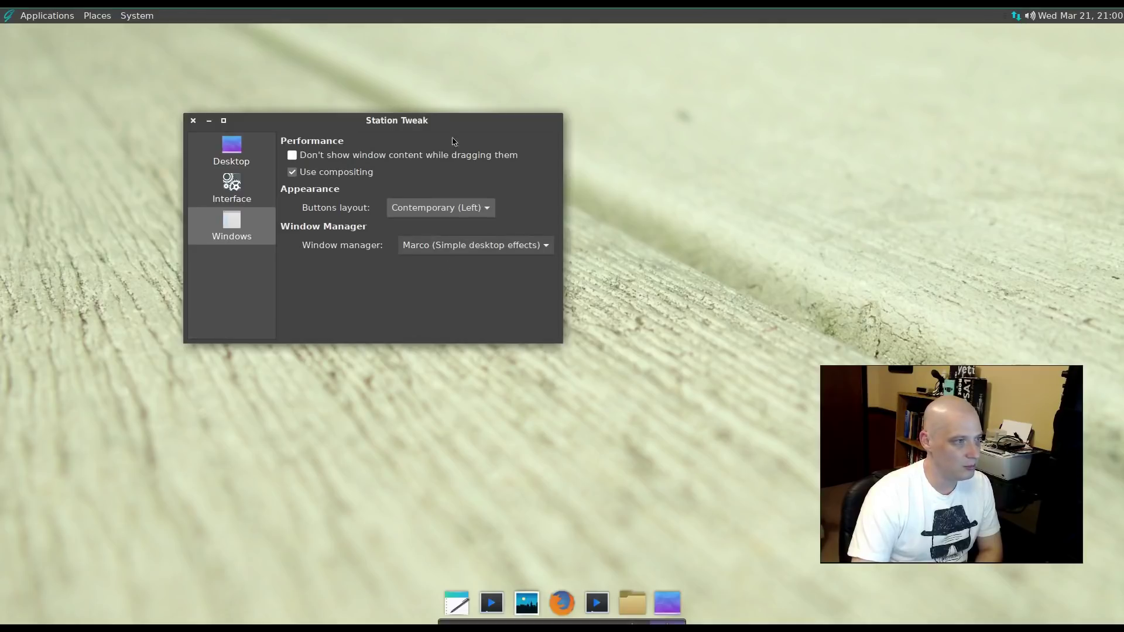
{"action": "left_click", "coordinate": [478, 207]}
{"action": "left_click", "coordinate": [418, 292]}
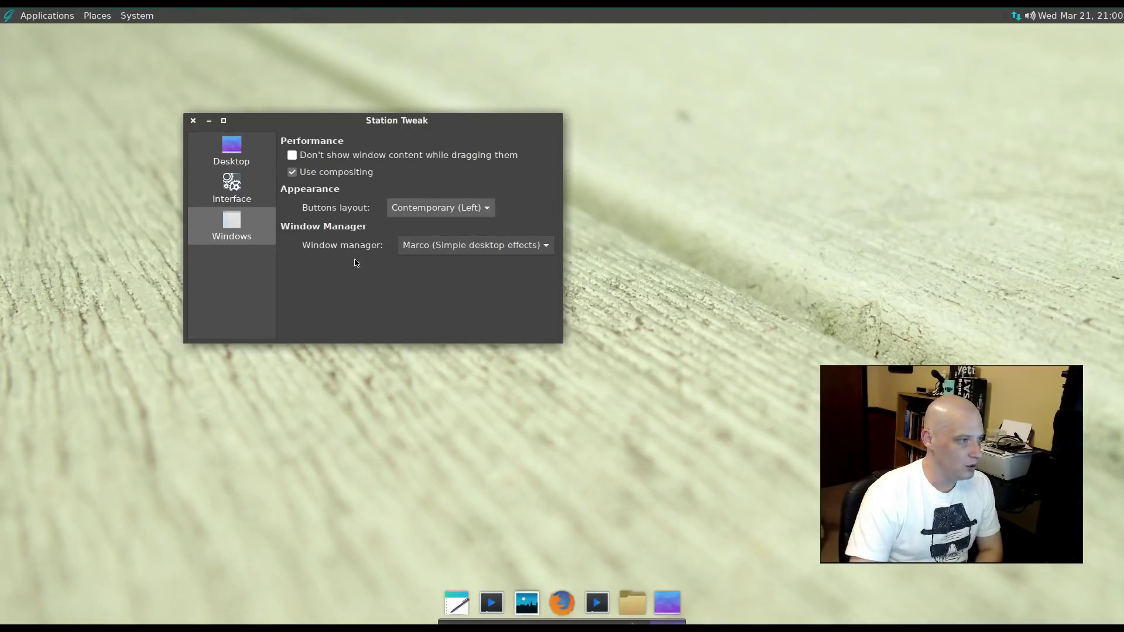
{"action": "left_click", "coordinate": [550, 250]}
{"action": "left_click", "coordinate": [476, 295]}
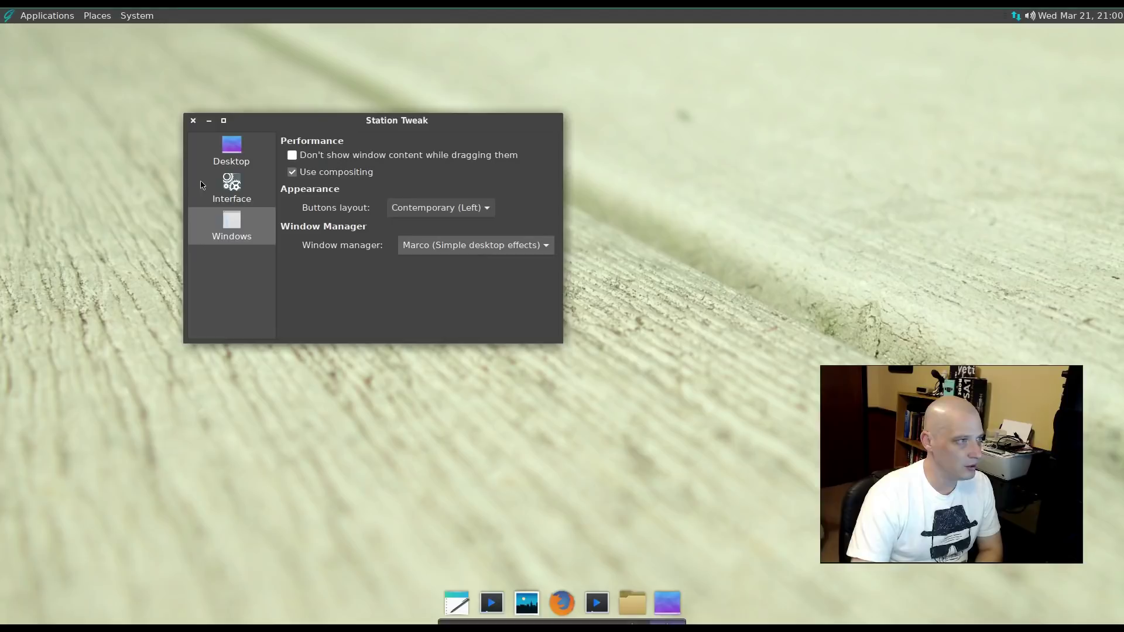
Step: Open the Control Center, browse its settings groups and close it
{"action": "left_click", "coordinate": [137, 15]}
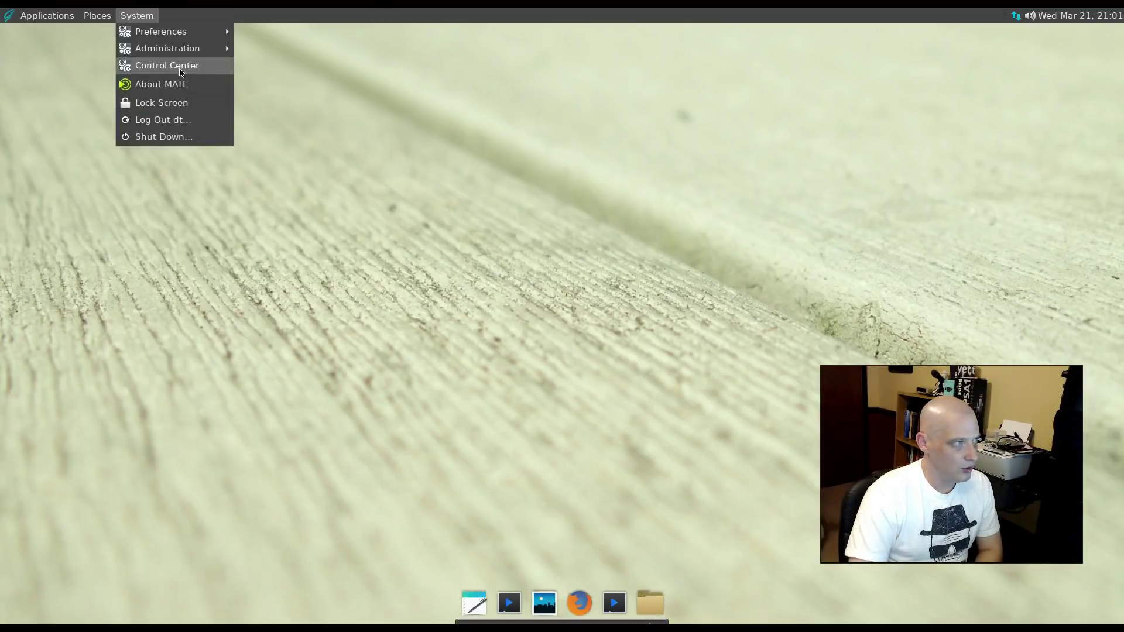
{"action": "left_click", "coordinate": [213, 68]}
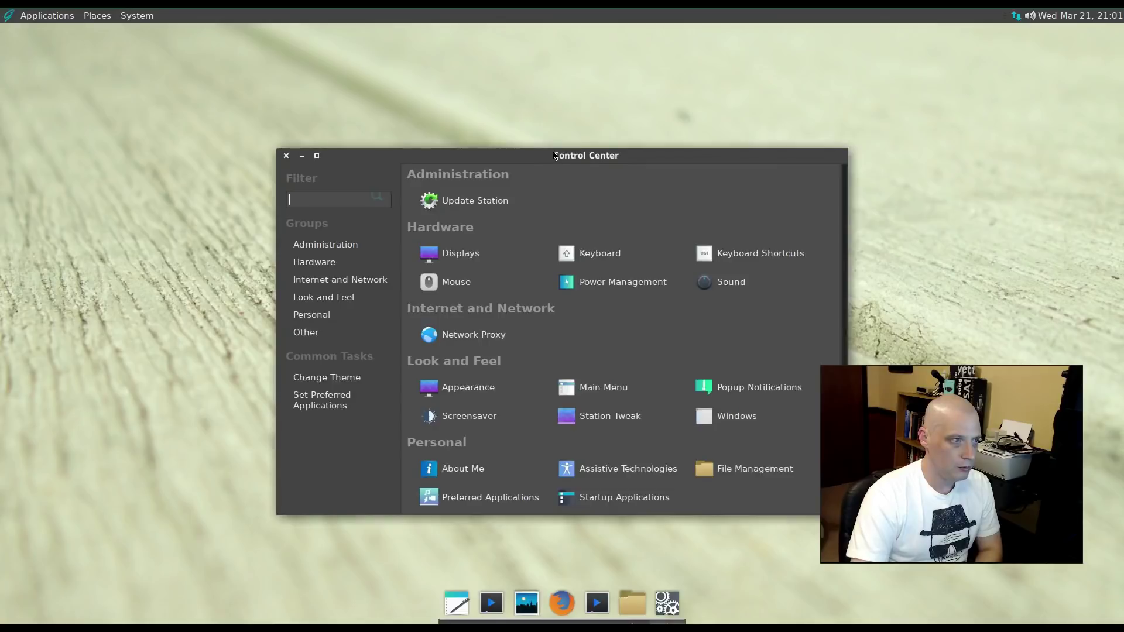
{"action": "left_click_drag", "start_coordinate": [554, 155], "coordinate": [392, 121]}
{"action": "scroll", "coordinate": [348, 251], "scroll_direction": "down", "scroll_amount": 2}
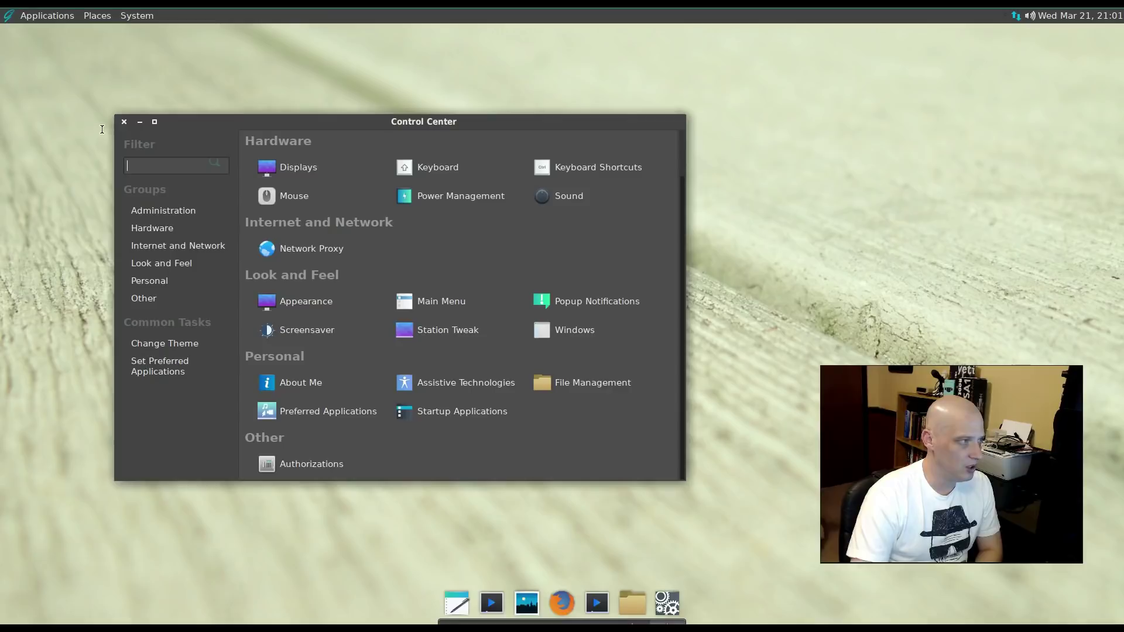
{"action": "left_click", "coordinate": [125, 124]}
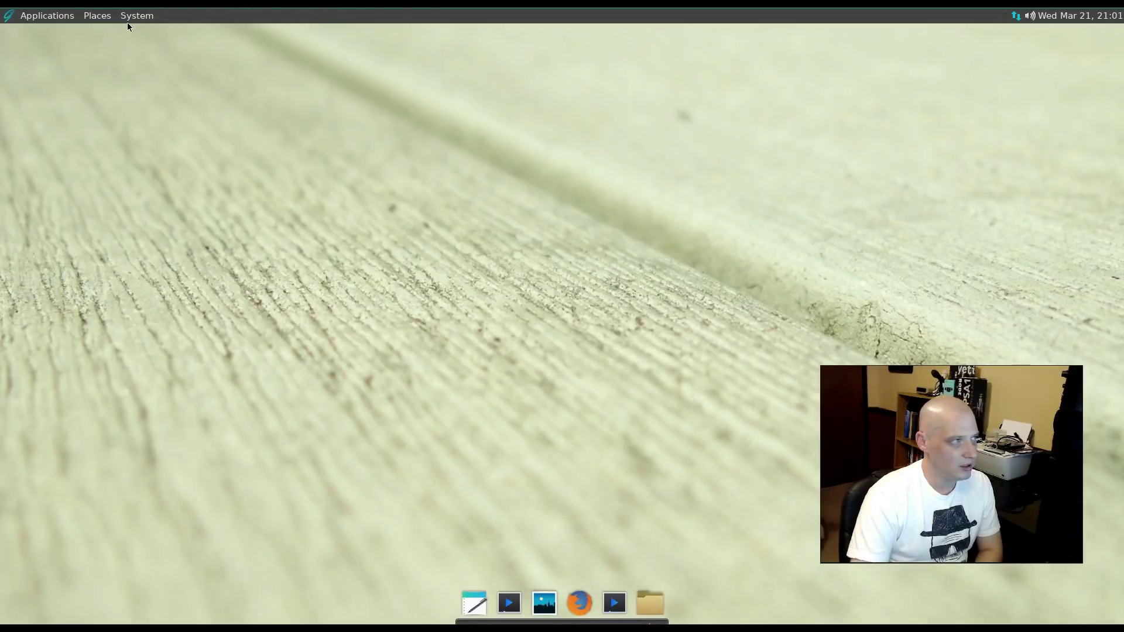
Step: Launch Update Station from the administration tools to check for system updates
{"action": "left_click", "coordinate": [128, 20]}
{"action": "mouse_move", "coordinate": [217, 46]}
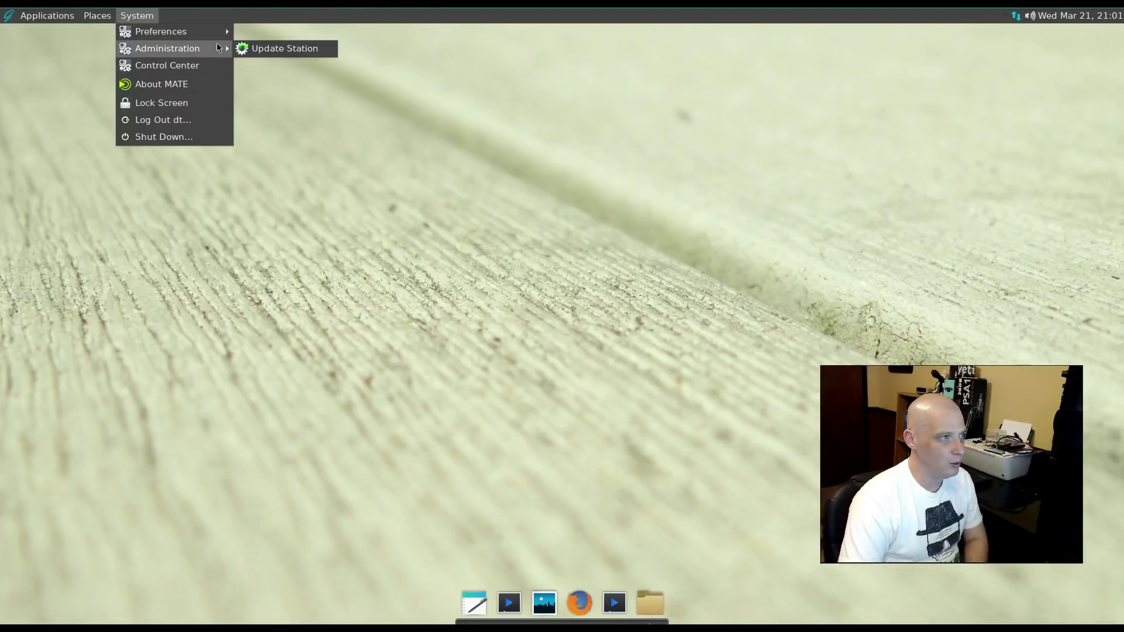
{"action": "left_click", "coordinate": [315, 51]}
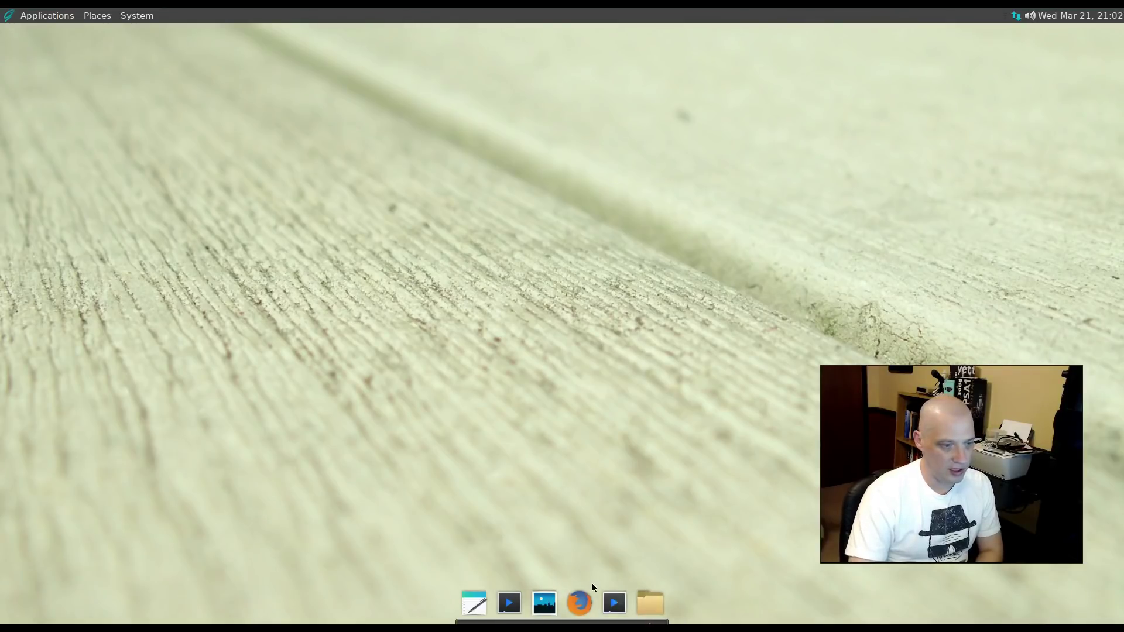
Step: Examine the System menu's Preferences and Administration entries, including the Personal settings category
{"action": "left_click", "coordinate": [134, 18]}
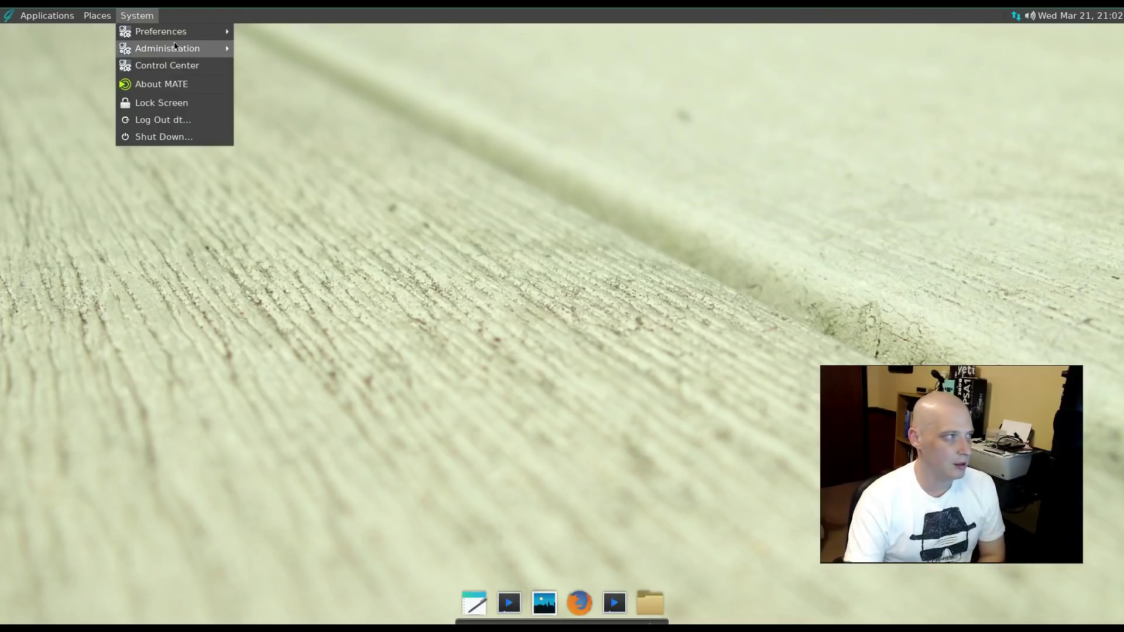
{"action": "mouse_move", "coordinate": [217, 32]}
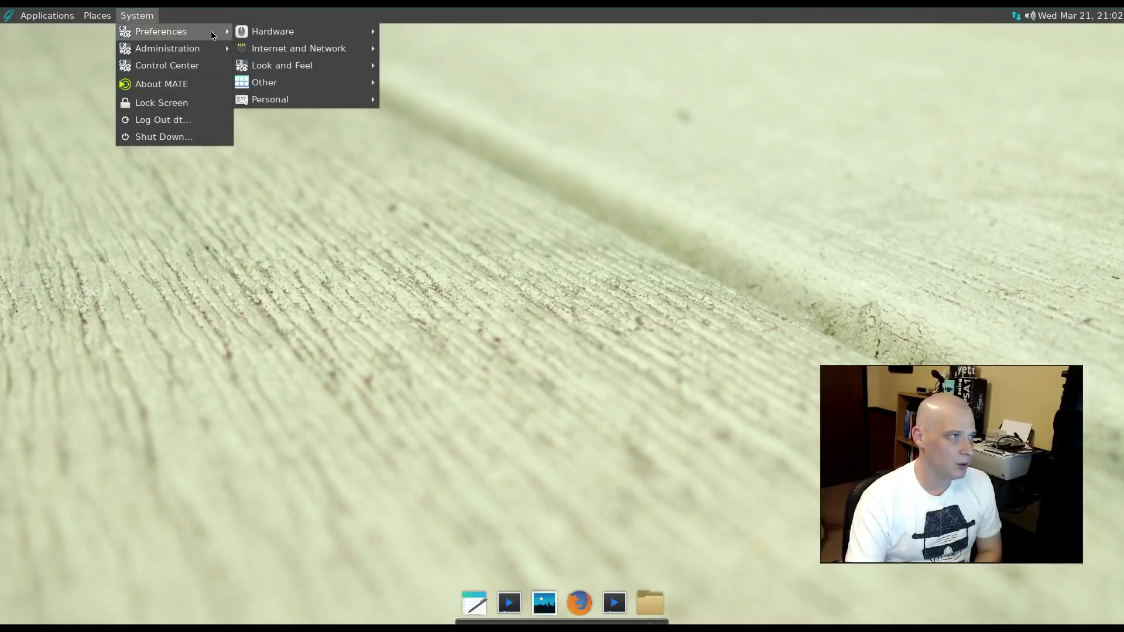
{"action": "mouse_move", "coordinate": [351, 107]}
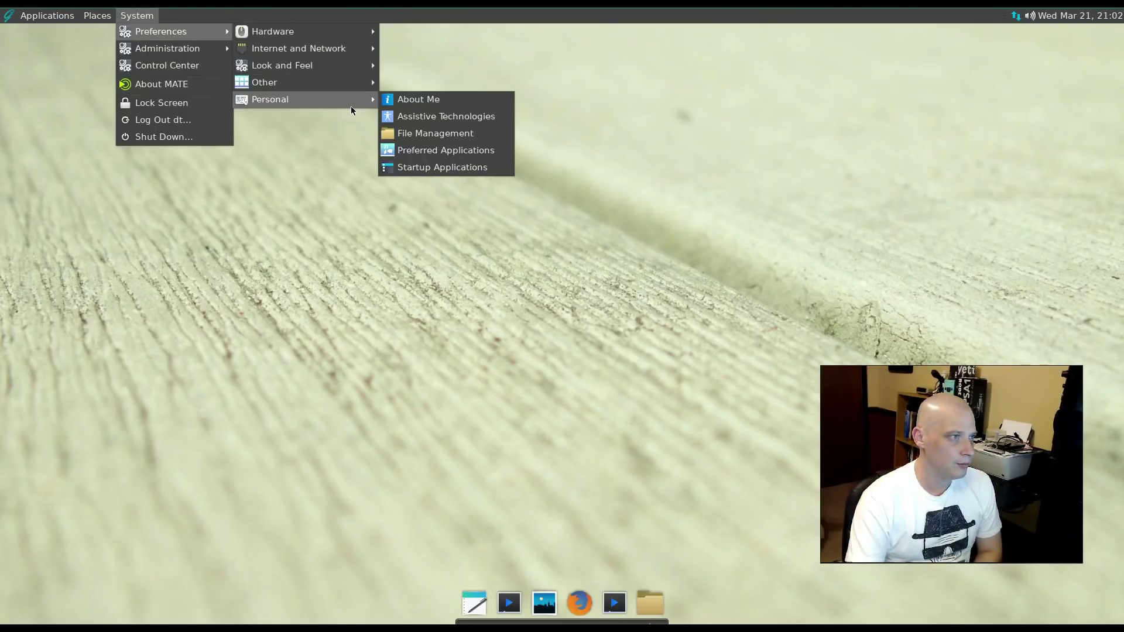
{"action": "mouse_move", "coordinate": [366, 70]}
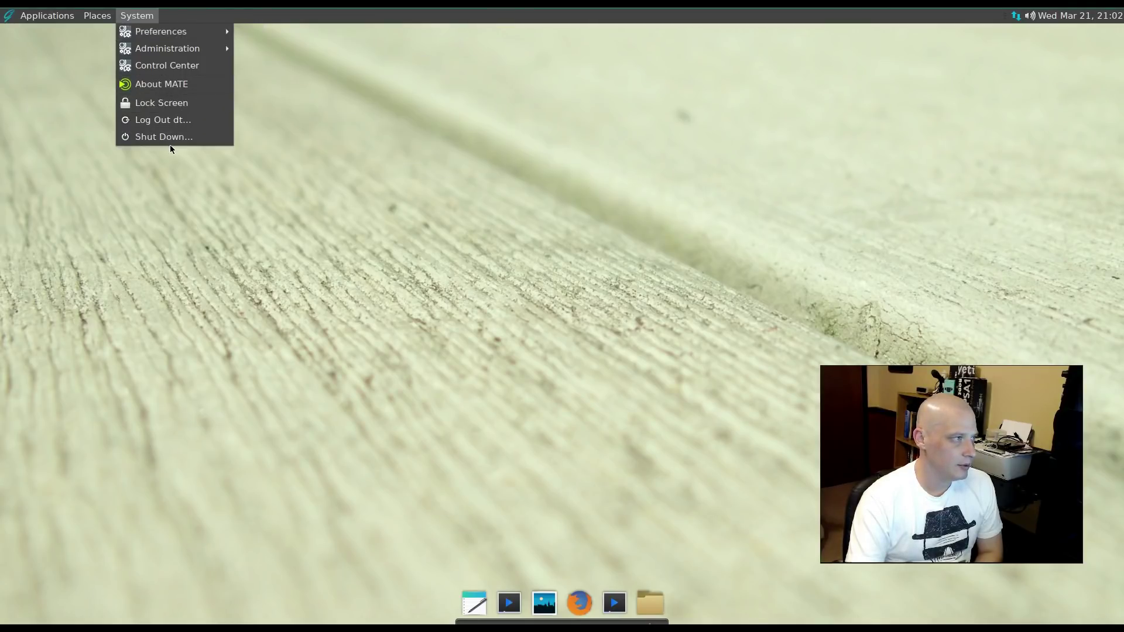
{"action": "mouse_move", "coordinate": [212, 53]}
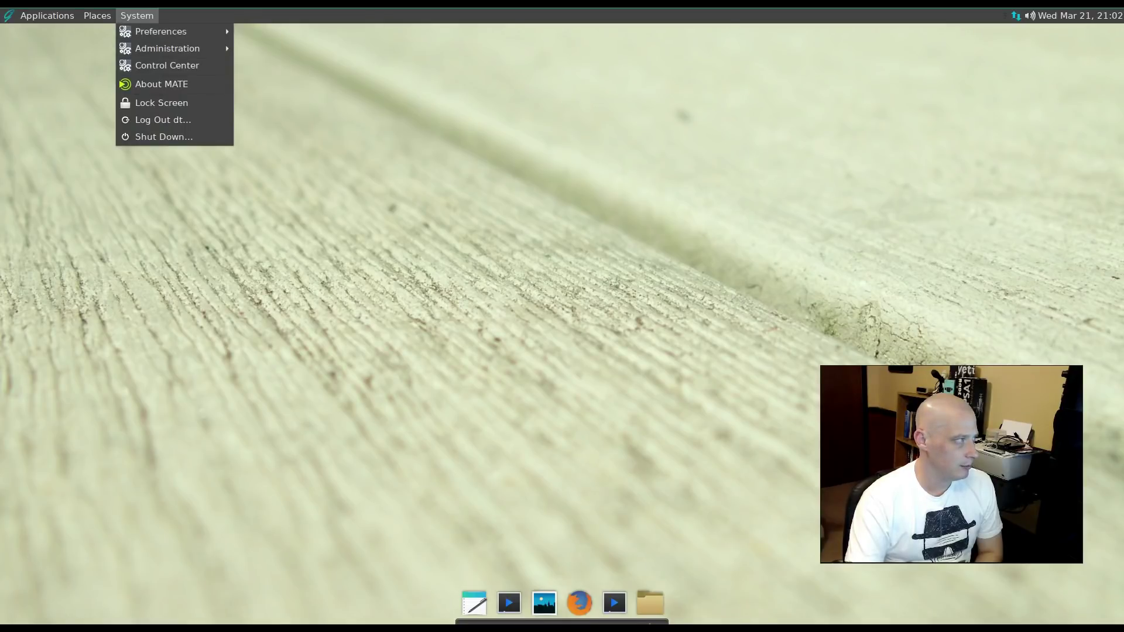
{"action": "left_click", "coordinate": [273, 176]}
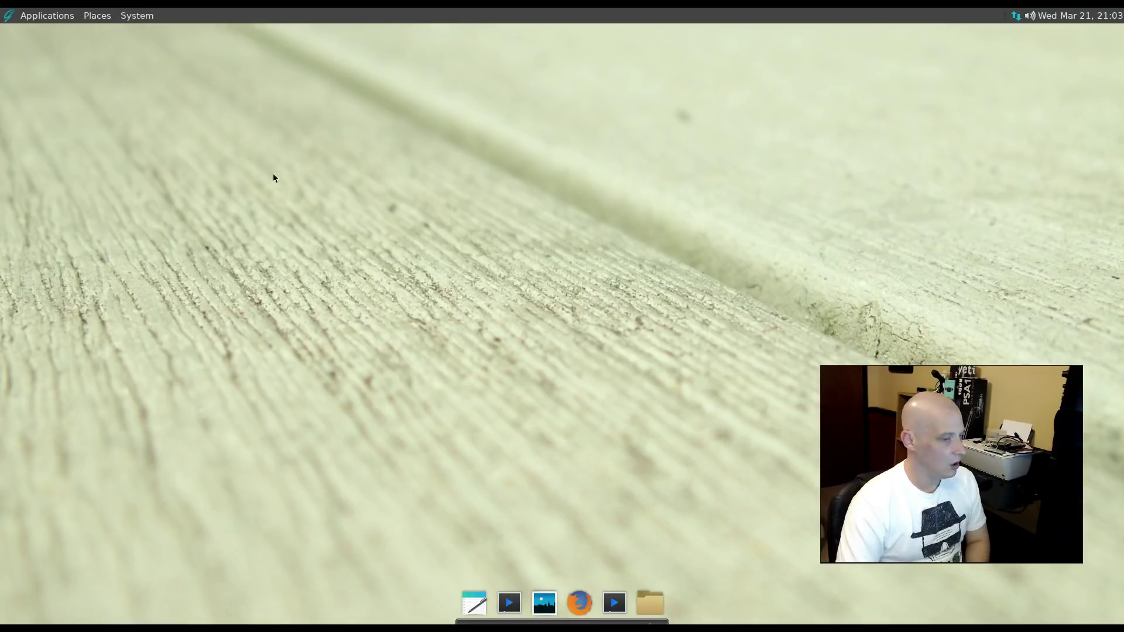
{"action": "left_click", "coordinate": [141, 16]}
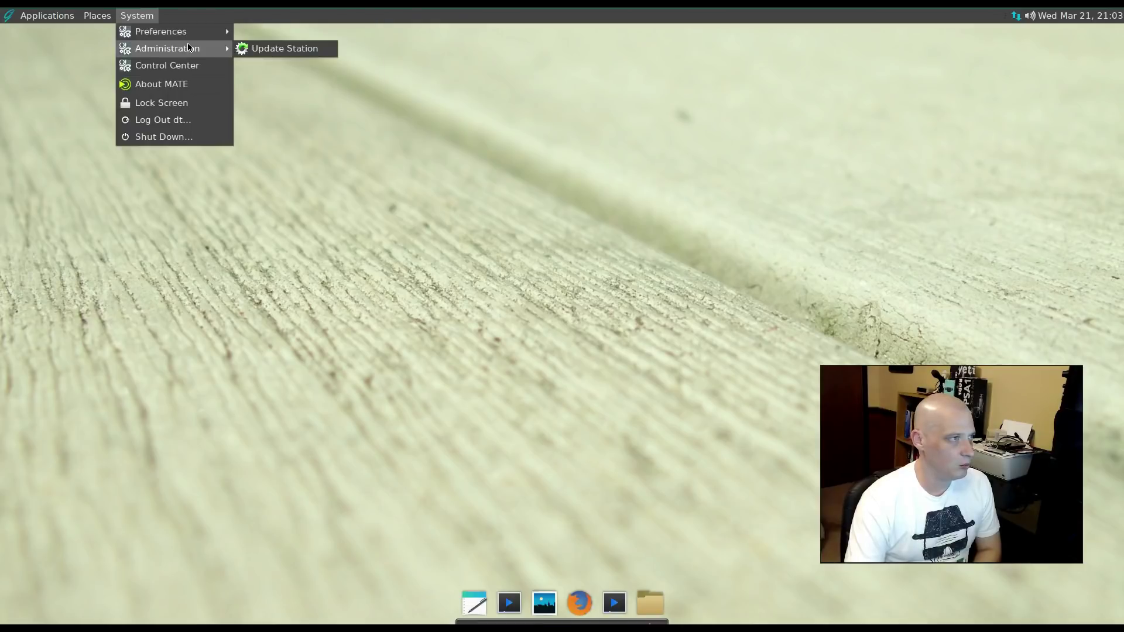
{"action": "mouse_move", "coordinate": [218, 39]}
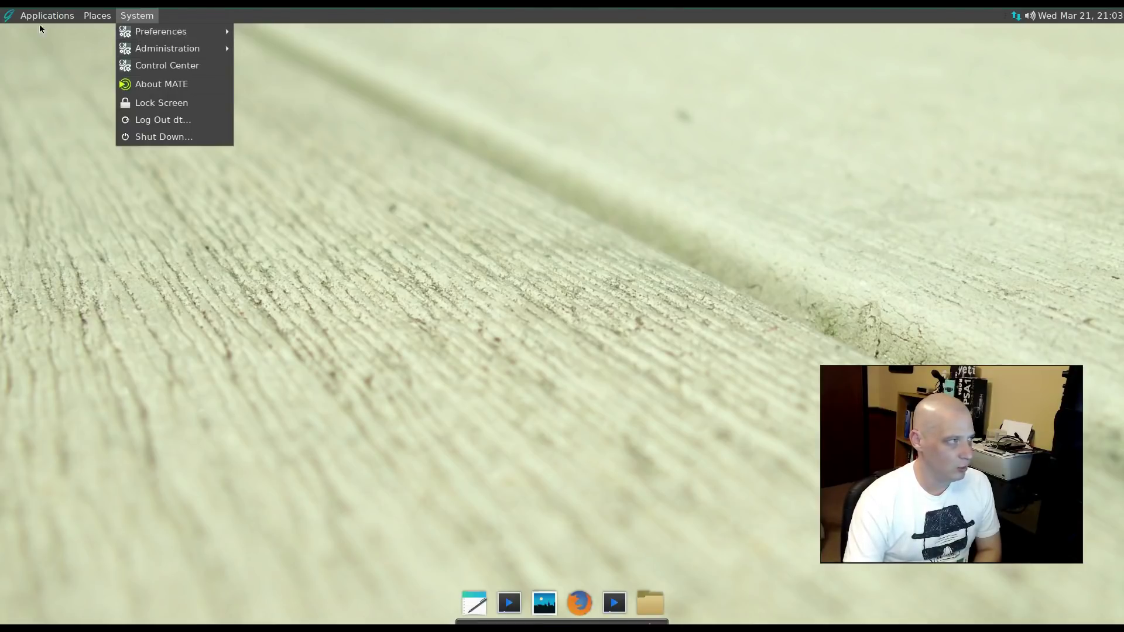
Step: Launch the OctoPkg package manager from the system tools and move its window aside
{"action": "mouse_move", "coordinate": [41, 17]}
{"action": "mouse_move", "coordinate": [110, 120]}
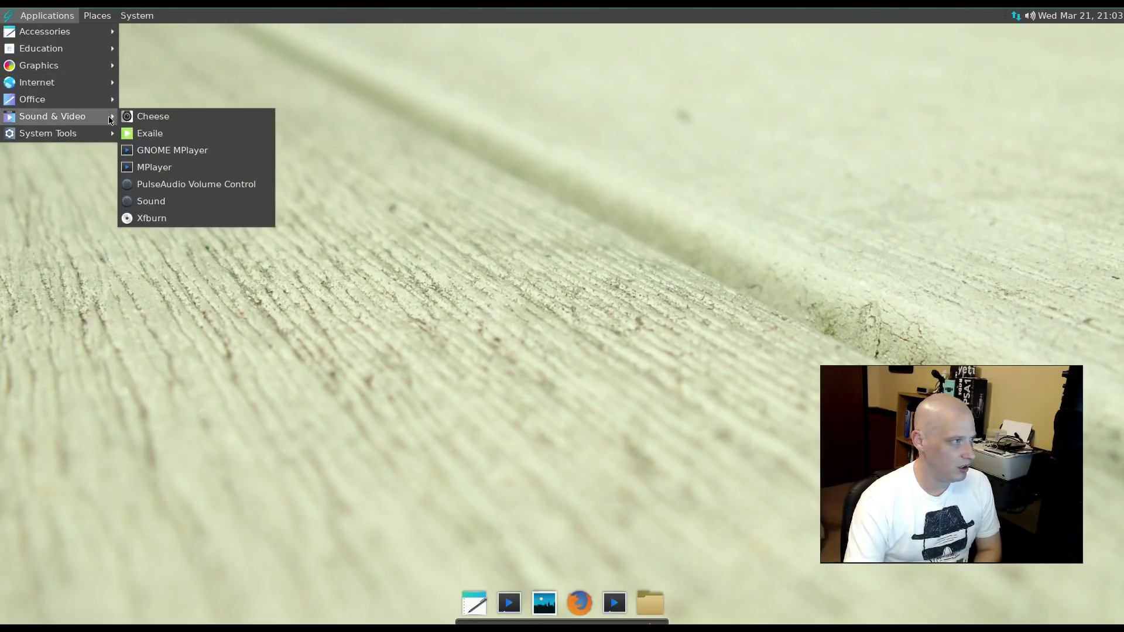
{"action": "mouse_move", "coordinate": [99, 139]}
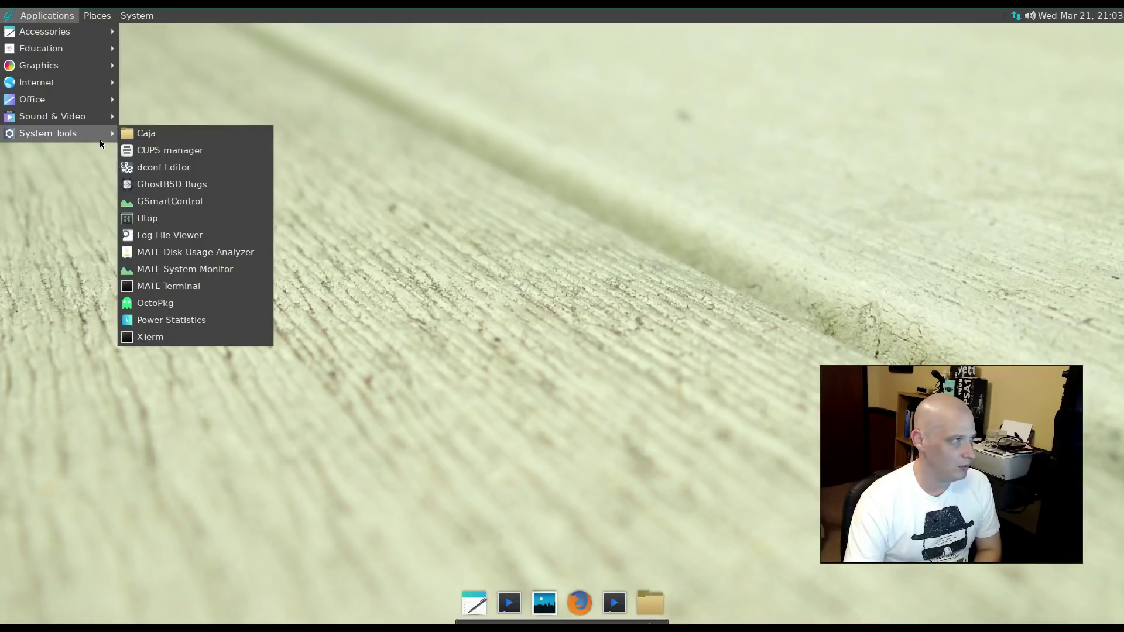
{"action": "left_click", "coordinate": [200, 304]}
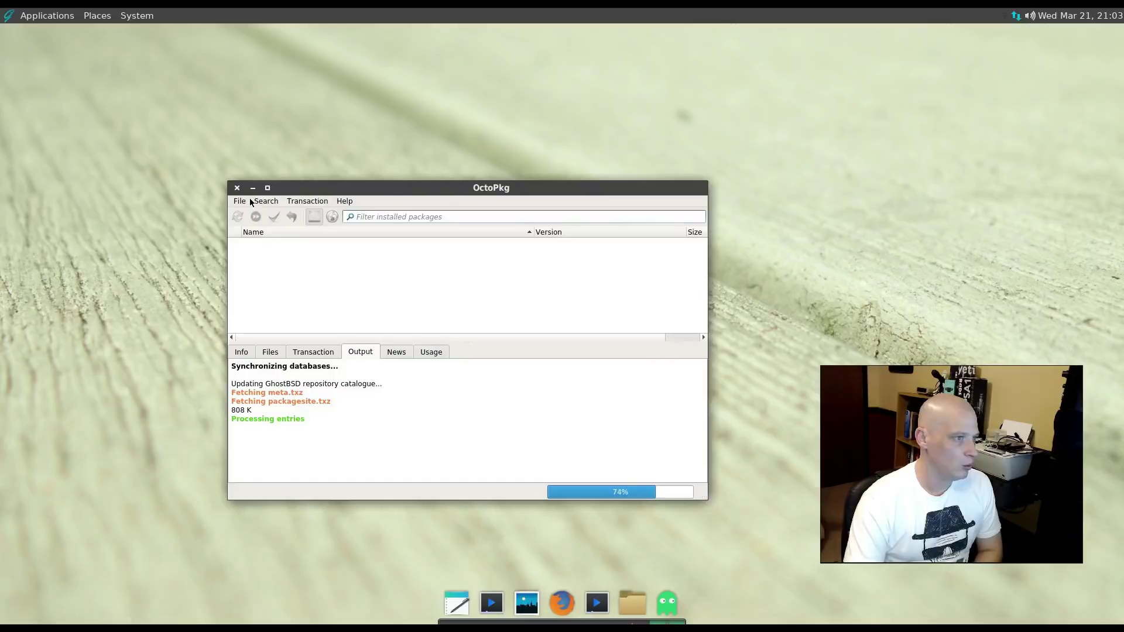
{"action": "left_click_drag", "start_coordinate": [478, 183], "coordinate": [419, 154]}
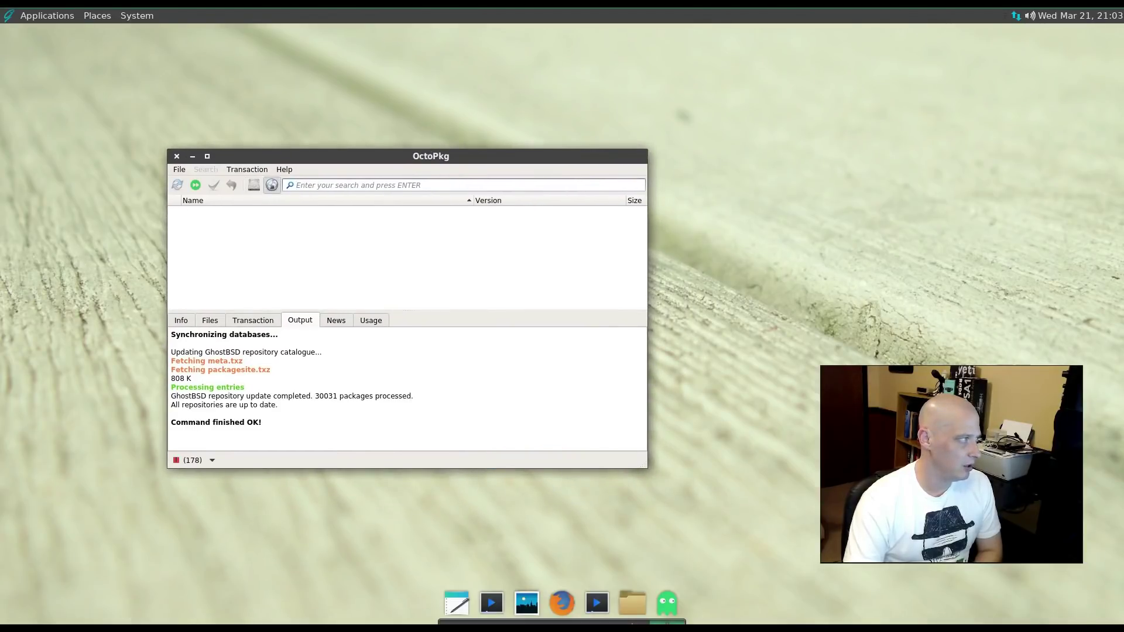
Step: Run a full package upgrade from OctoPkg in a terminal, confirm it with y, and close OctoPkg when it finishes
{"action": "left_click", "coordinate": [197, 185]}
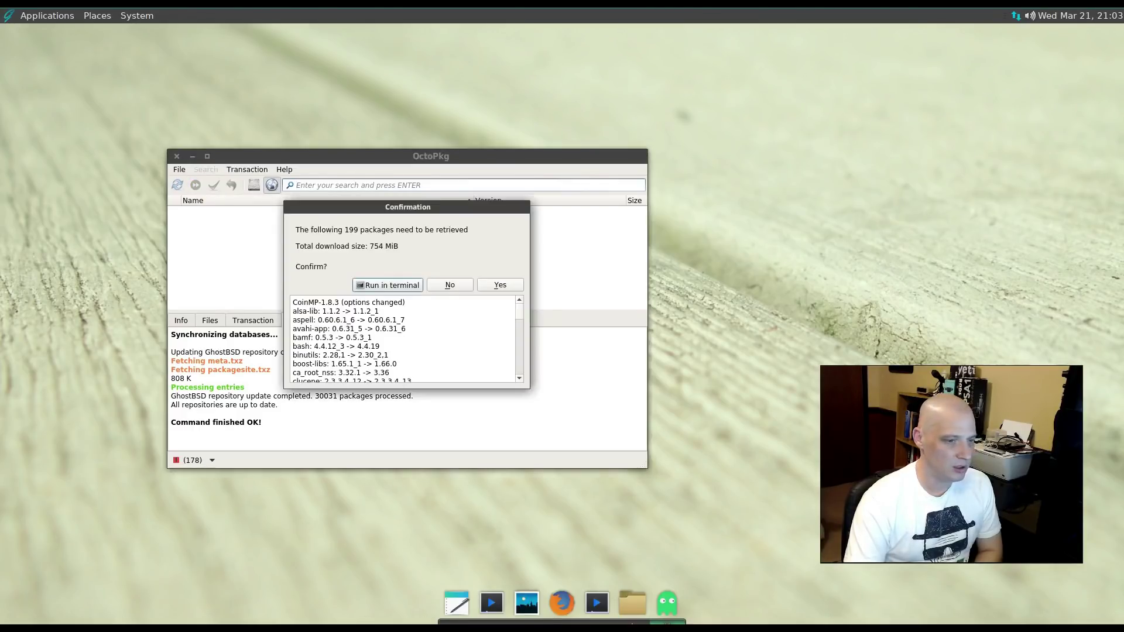
{"action": "left_click_drag", "start_coordinate": [484, 208], "coordinate": [653, 194]}
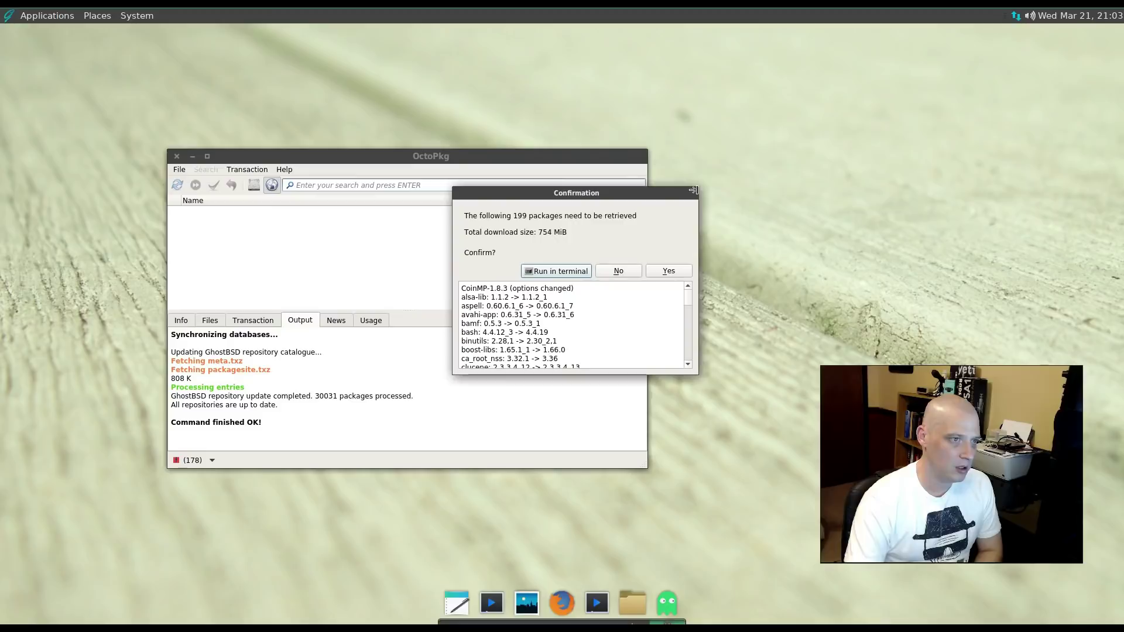
{"action": "left_click", "coordinate": [560, 273]}
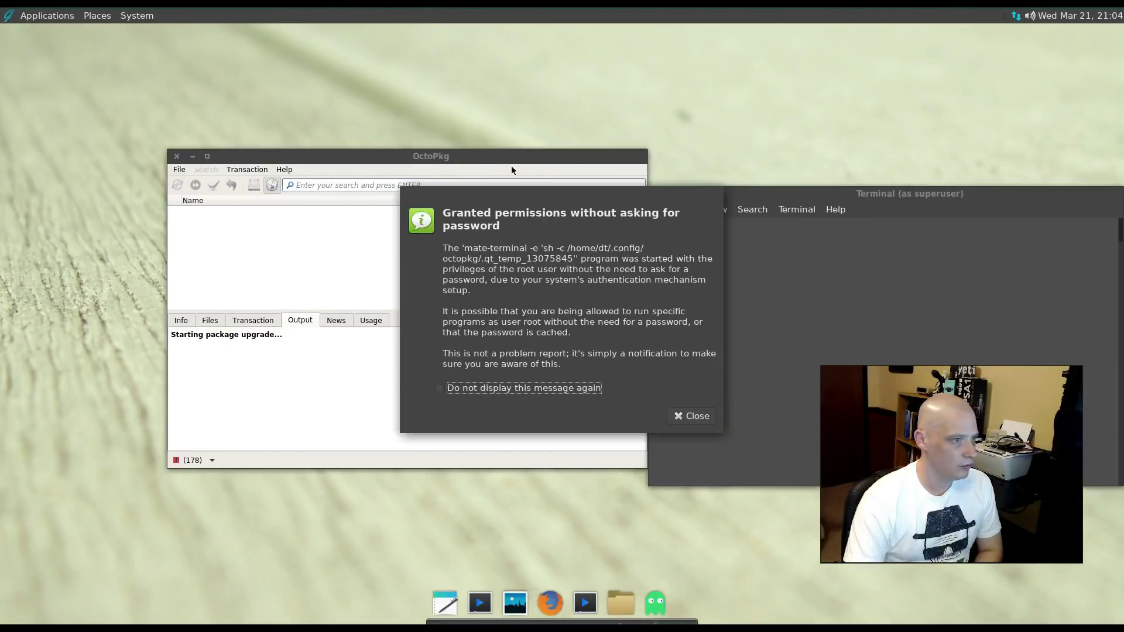
{"action": "left_click", "coordinate": [698, 416]}
{"action": "left_click_drag", "start_coordinate": [804, 187], "coordinate": [249, 235]}
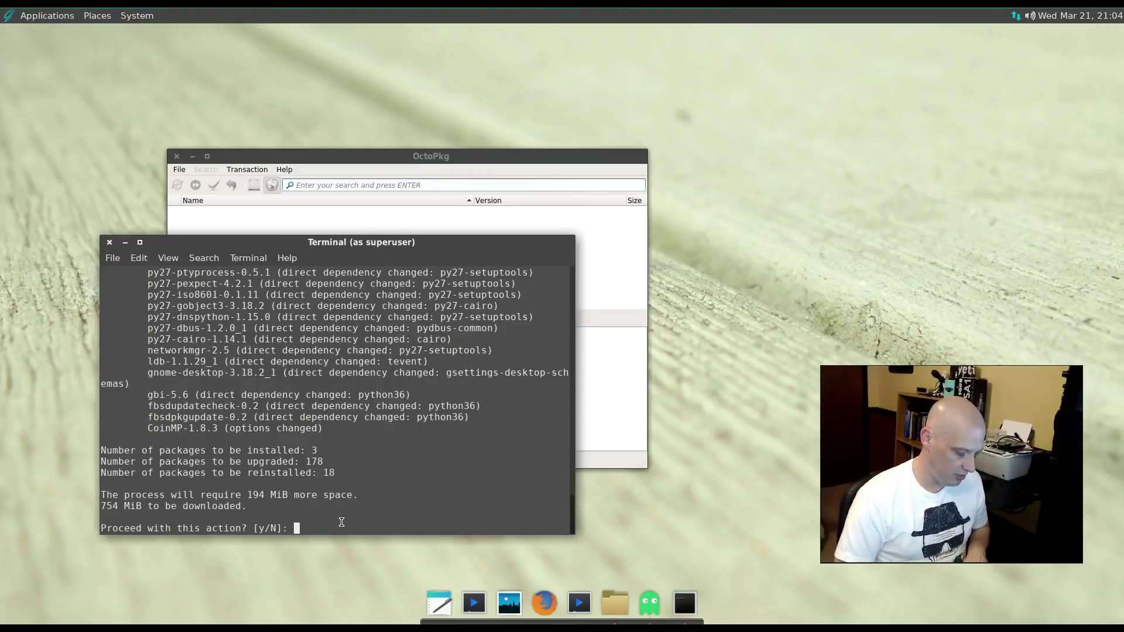
{"action": "type", "text": "y"}
{"action": "key", "text": "Return"}
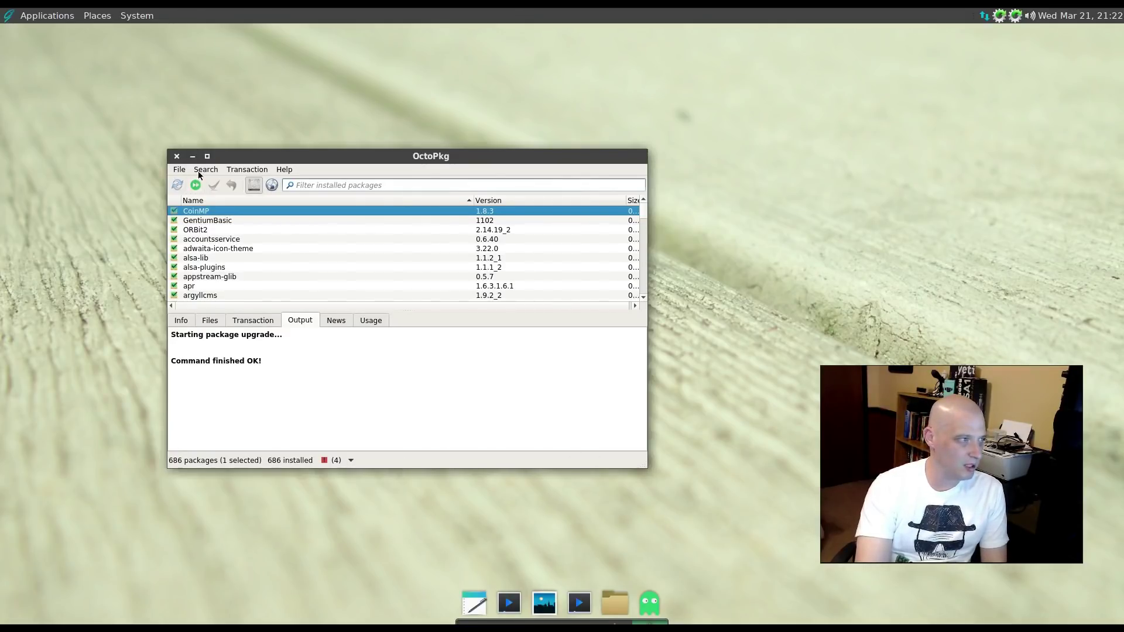
{"action": "left_click", "coordinate": [177, 156]}
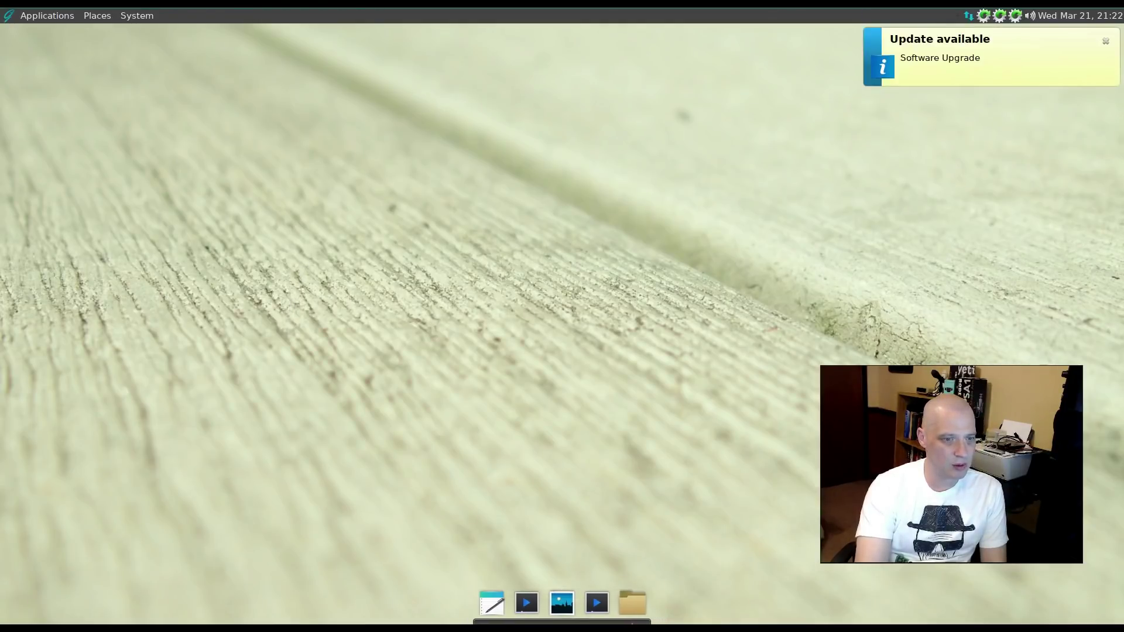
Step: Open Update Manager from the update notification, expand the software update list and close the window
{"action": "left_click", "coordinate": [954, 58]}
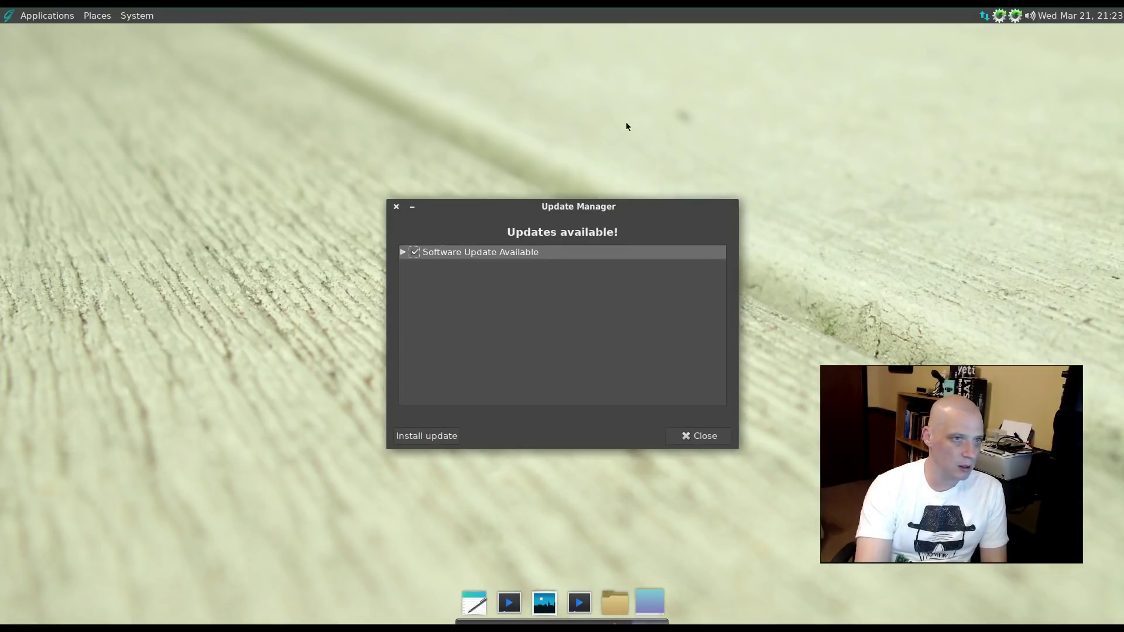
{"action": "left_click", "coordinate": [404, 252]}
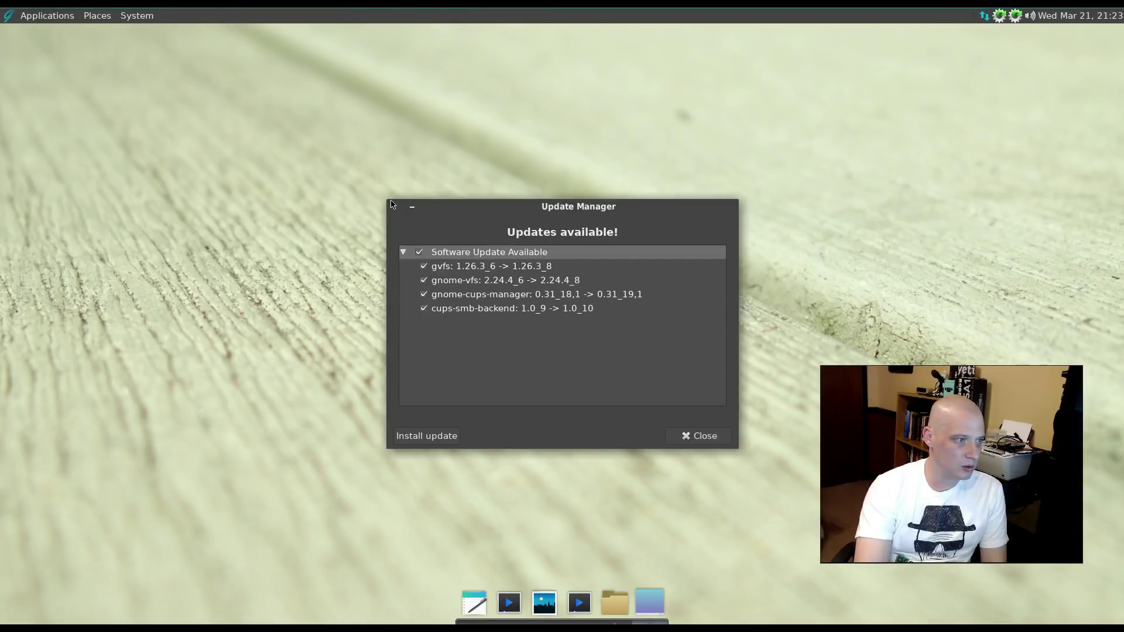
{"action": "left_click", "coordinate": [685, 436]}
Step: Reopen Update Manager from the panel's update indicator and expand the list of pending software updates
{"action": "right_click", "coordinate": [1000, 15]}
{"action": "left_click", "coordinate": [1034, 30]}
{"action": "left_click", "coordinate": [401, 252]}
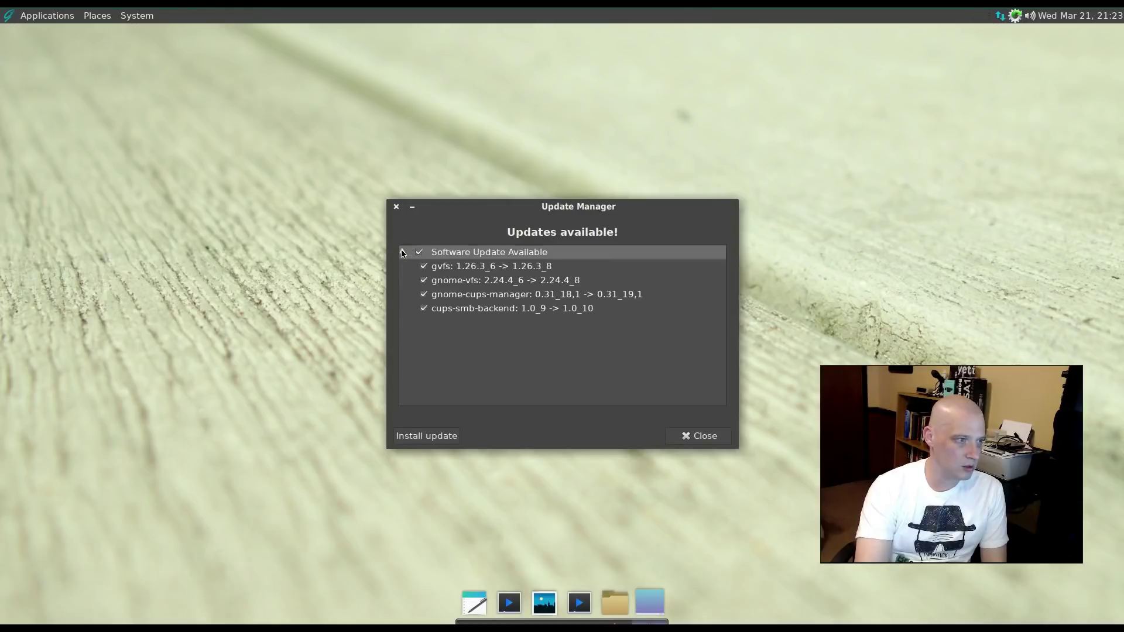
Step: Close Update Manager, reopen it through the remaining update indicator to view the available updates, and close it again
{"action": "left_click", "coordinate": [397, 207]}
{"action": "left_click", "coordinate": [1012, 19]}
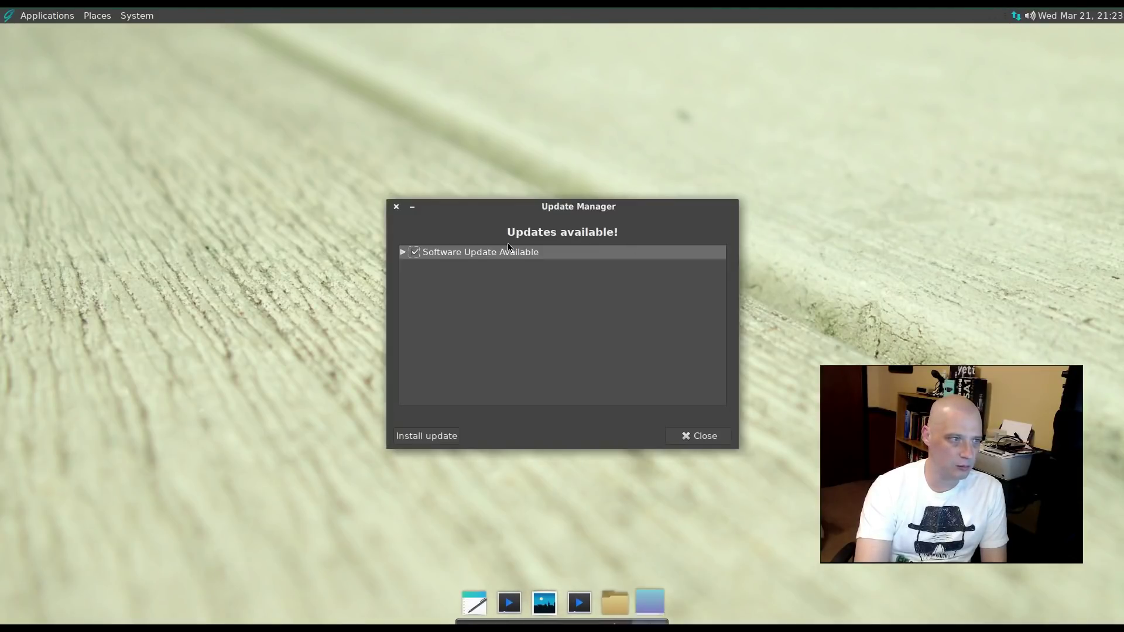
{"action": "left_click", "coordinate": [396, 206]}
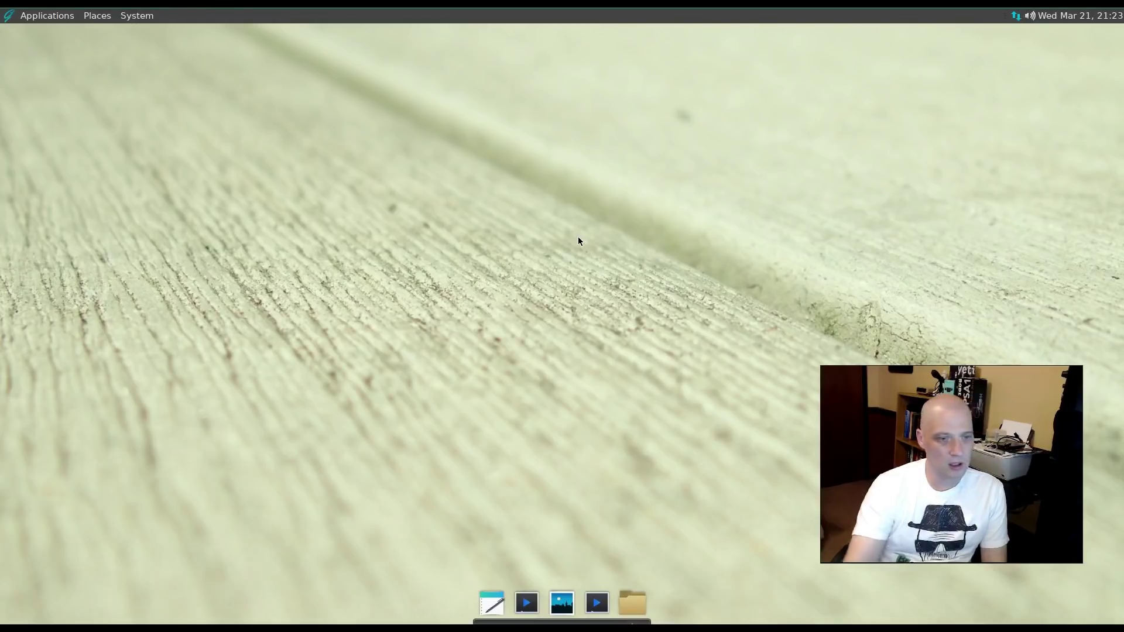
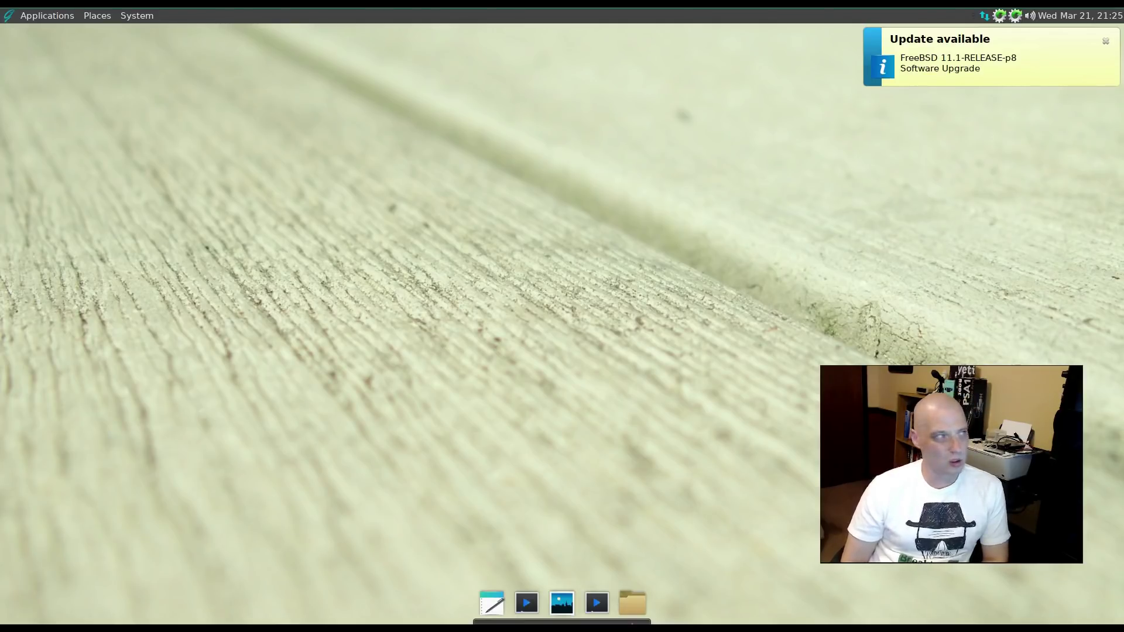
{"action": "left_click", "coordinate": [143, 22]}
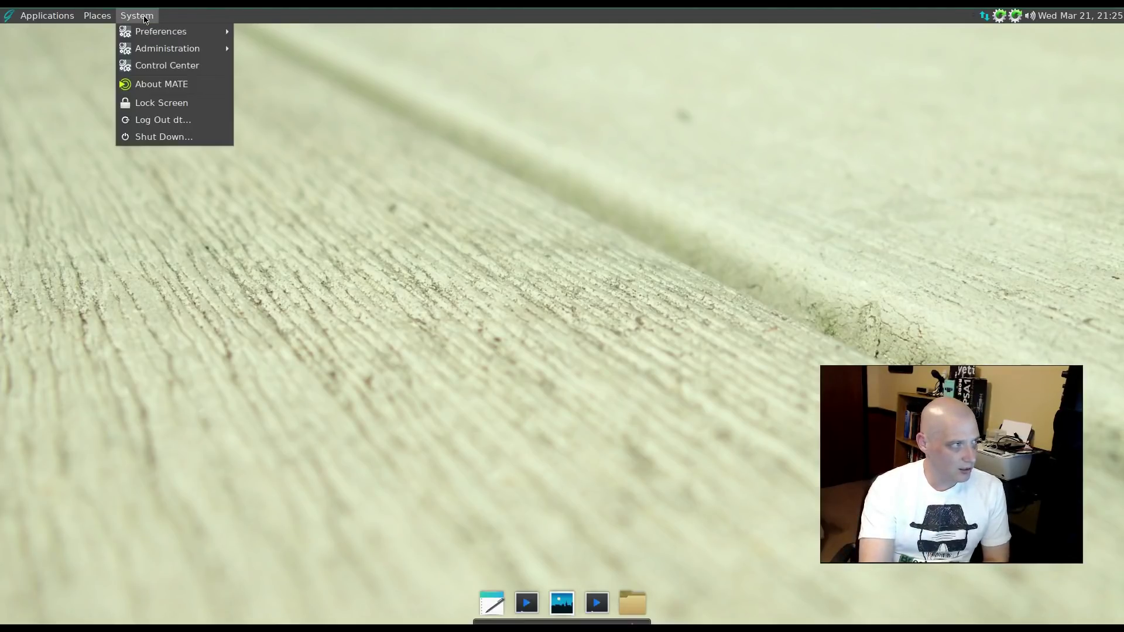
{"action": "mouse_move", "coordinate": [46, 15]}
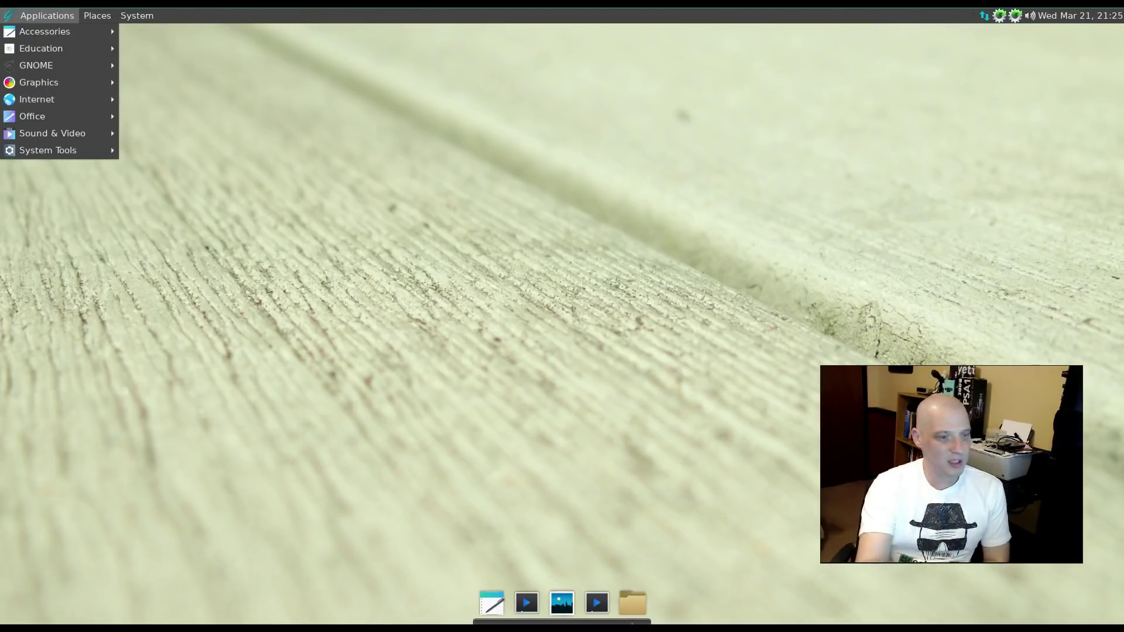
{"action": "left_click", "coordinate": [443, 304]}
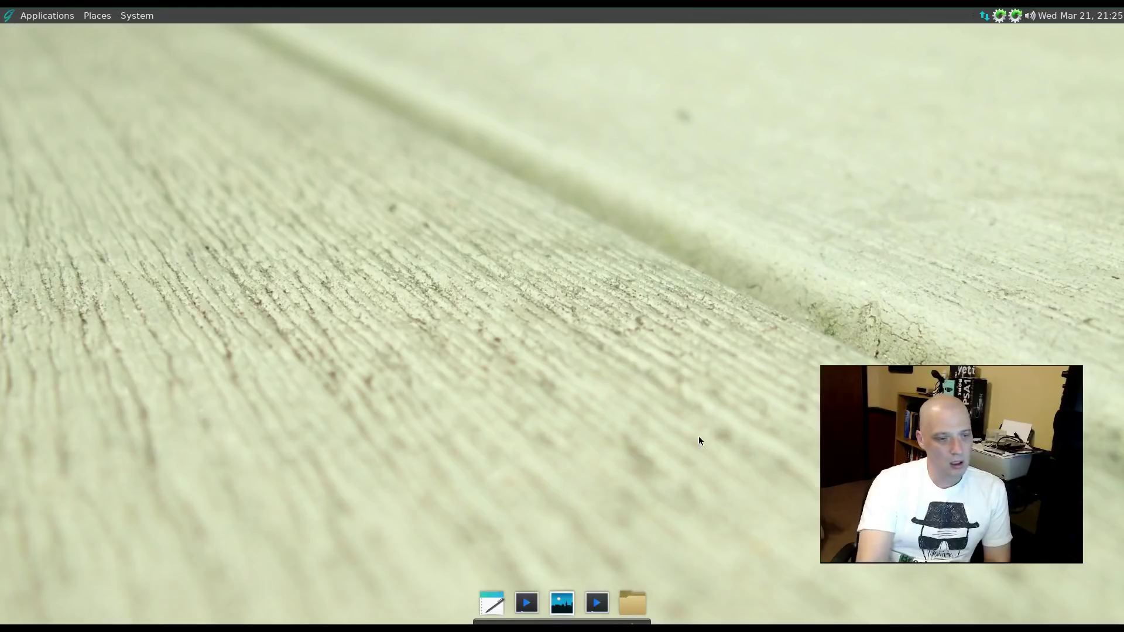